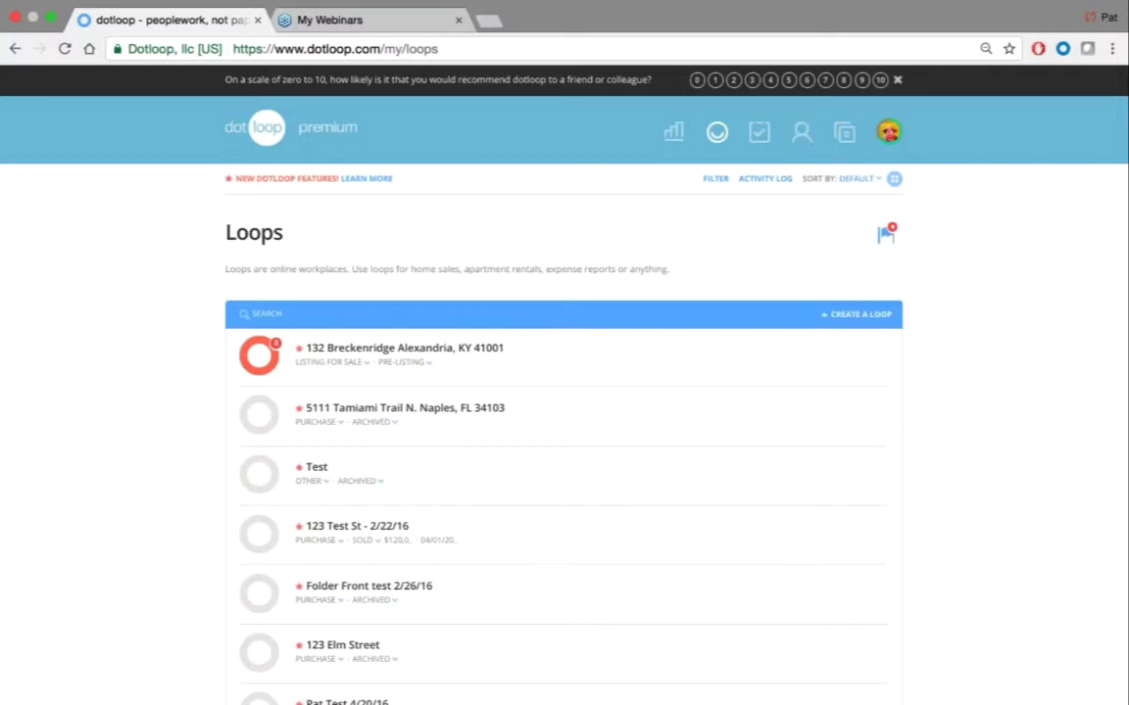
{"action": "left_click", "coordinate": [858, 313]}
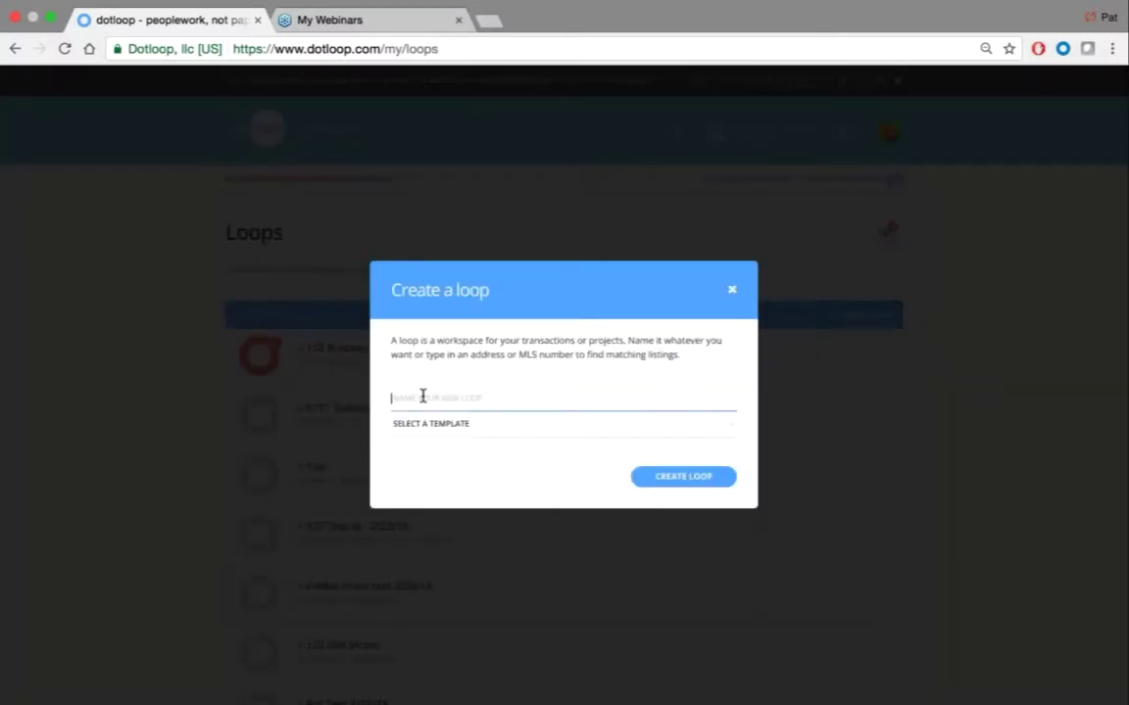
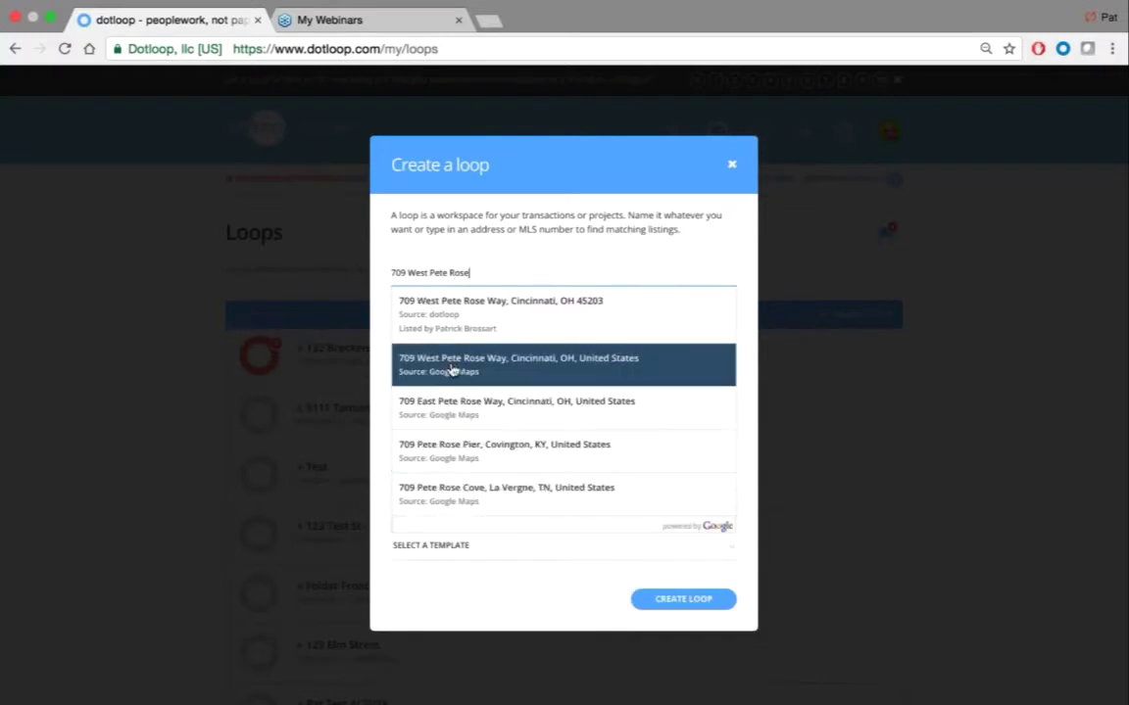
{"action": "left_click", "coordinate": [407, 325]}
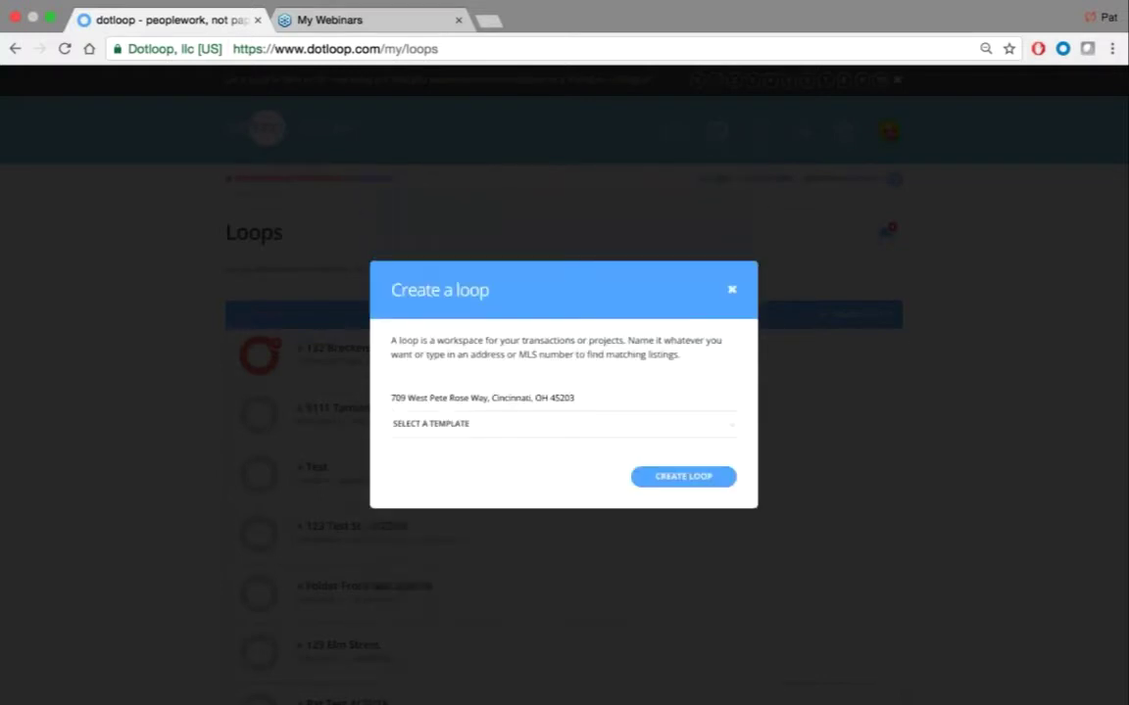
{"action": "left_click", "coordinate": [433, 435]}
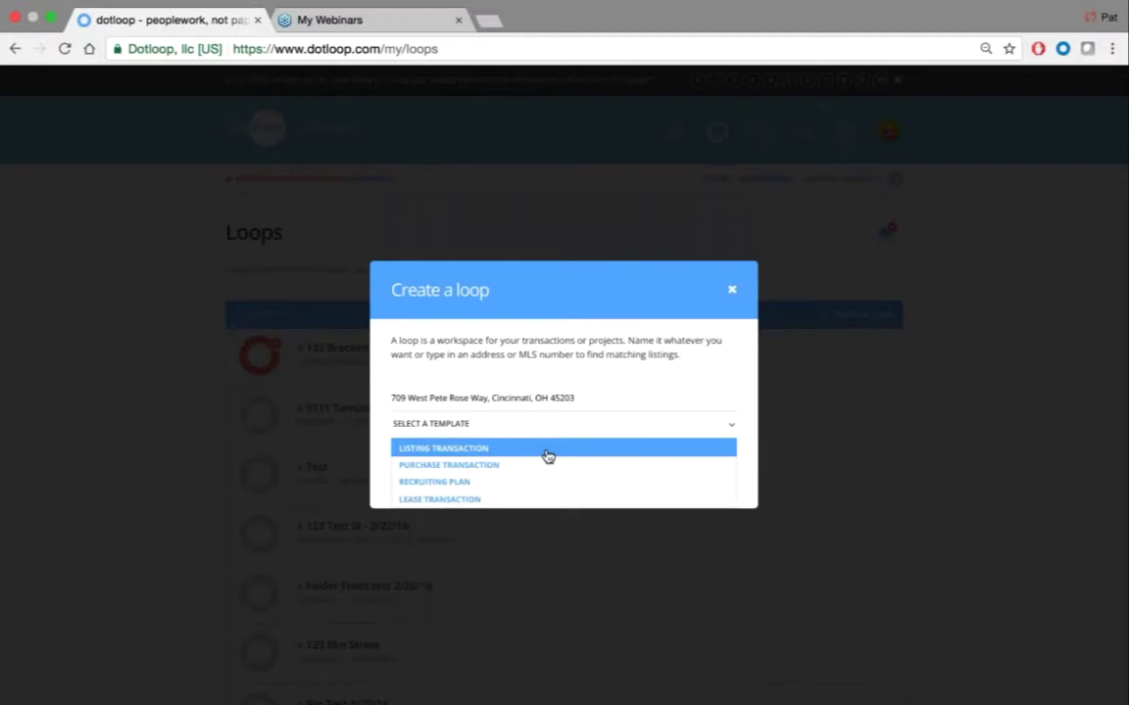
{"action": "left_click", "coordinate": [511, 451]}
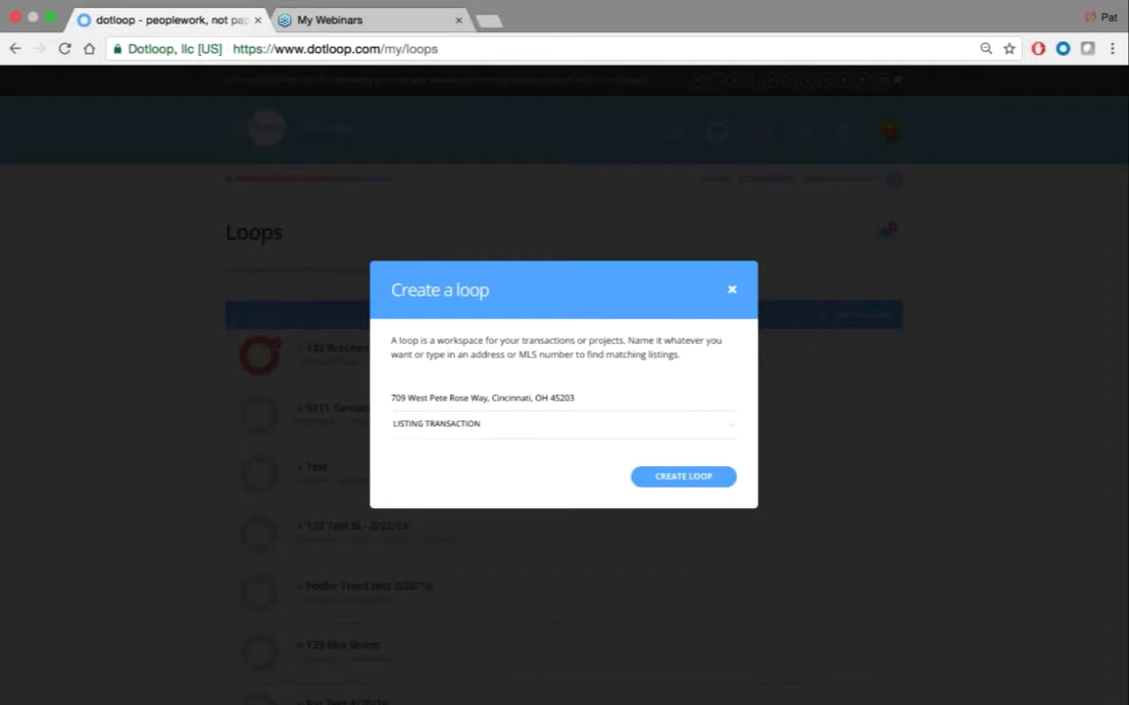
{"action": "left_click", "coordinate": [683, 476]}
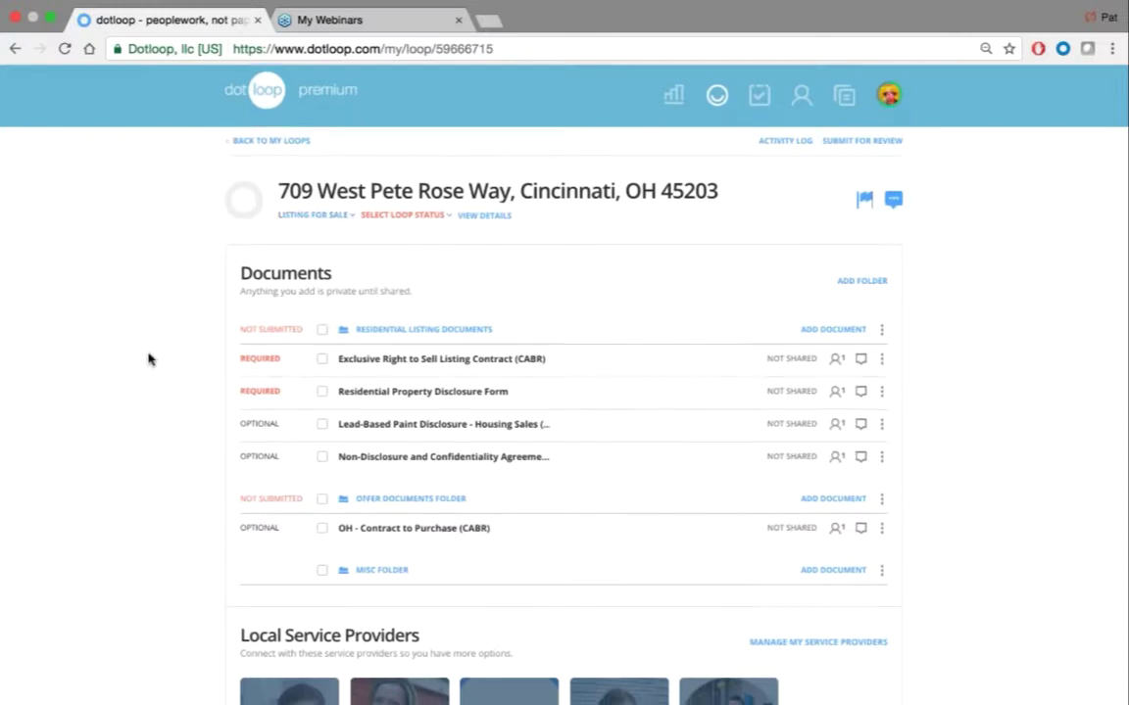
{"action": "scroll", "coordinate": [148, 359], "scroll_direction": "down", "scroll_amount": 8}
{"action": "scroll", "coordinate": [148, 358], "scroll_direction": "down", "scroll_amount": 2}
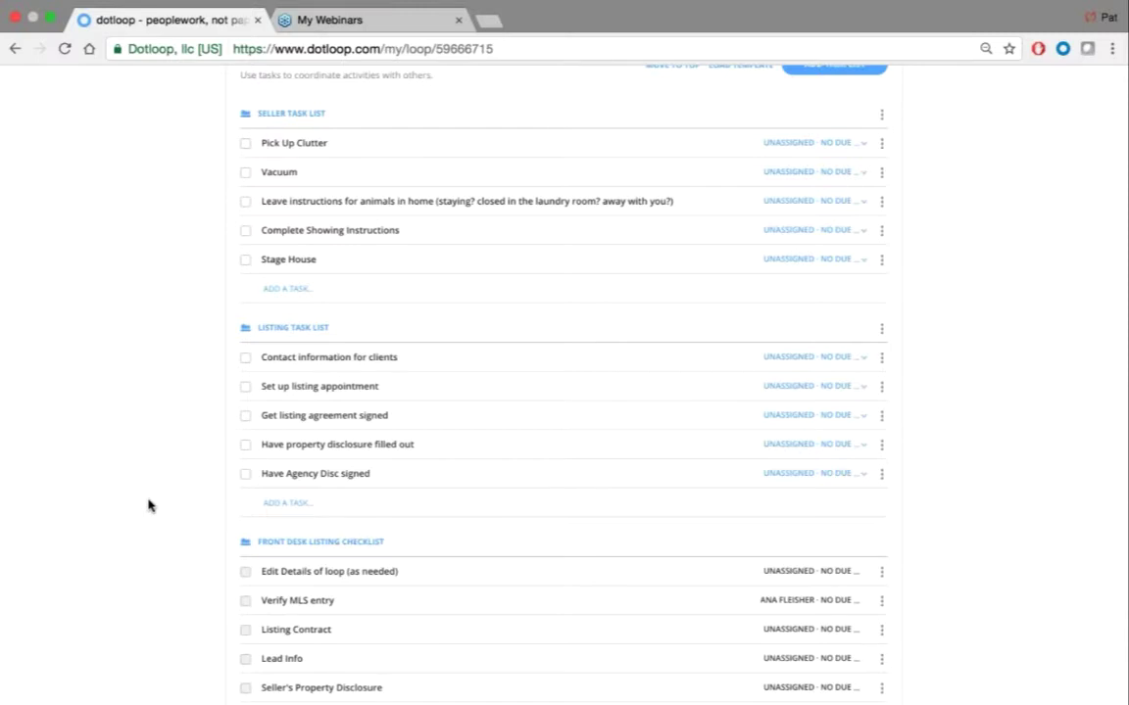
{"action": "scroll", "coordinate": [148, 506], "scroll_direction": "down", "scroll_amount": 3}
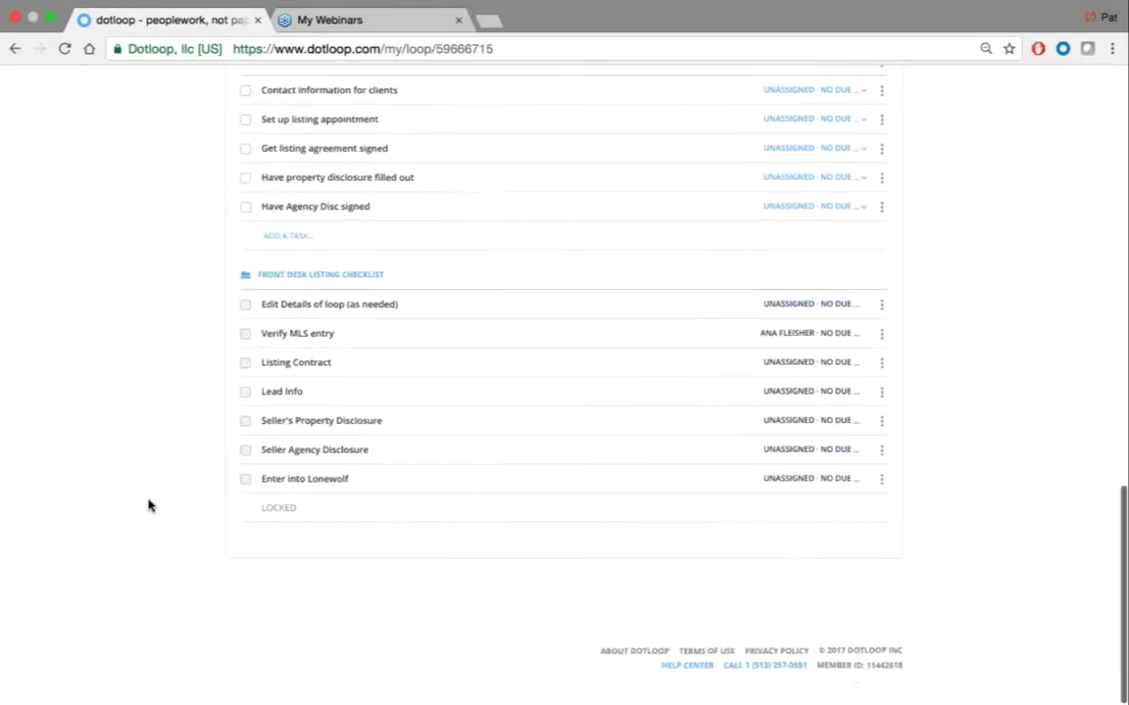
{"action": "scroll", "coordinate": [148, 506], "scroll_direction": "up", "scroll_amount": 7}
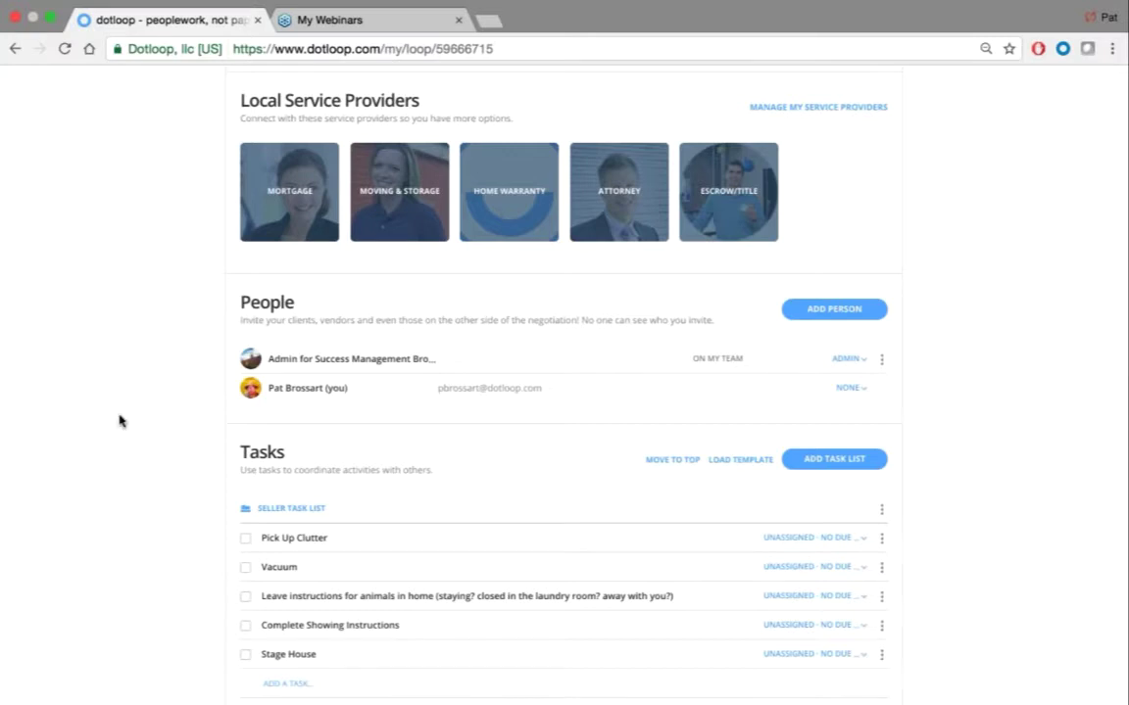
{"action": "scroll", "coordinate": [119, 401], "scroll_direction": "up", "scroll_amount": 5}
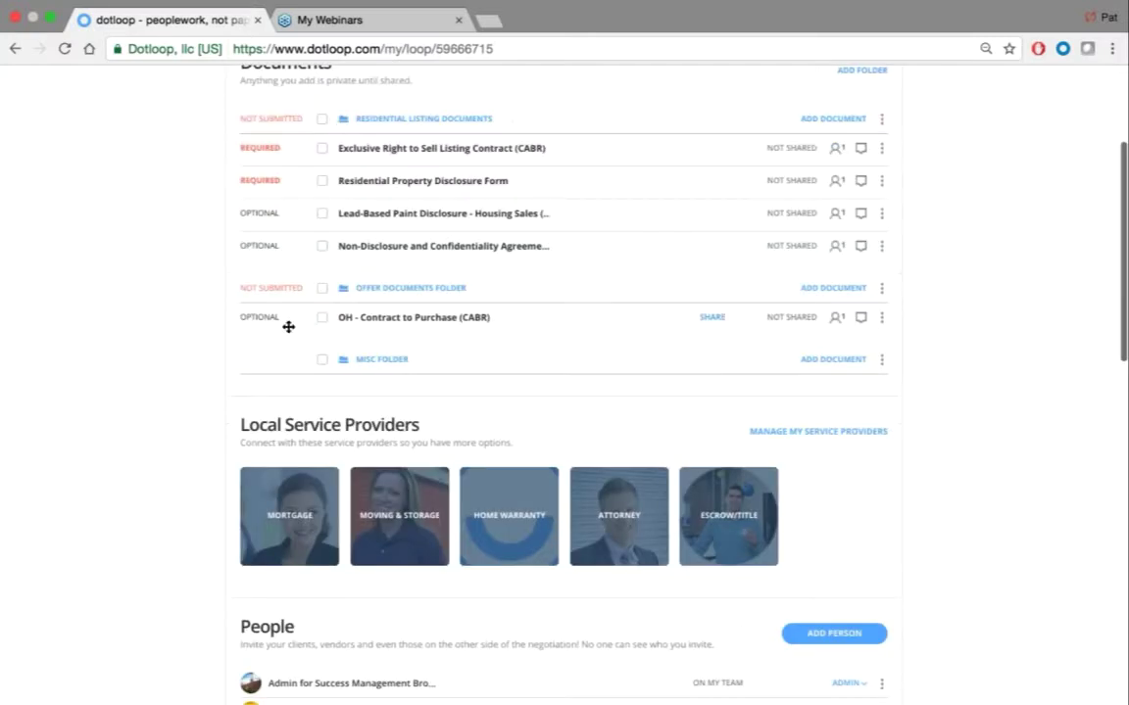
{"action": "scroll", "coordinate": [168, 280], "scroll_direction": "down", "scroll_amount": 10}
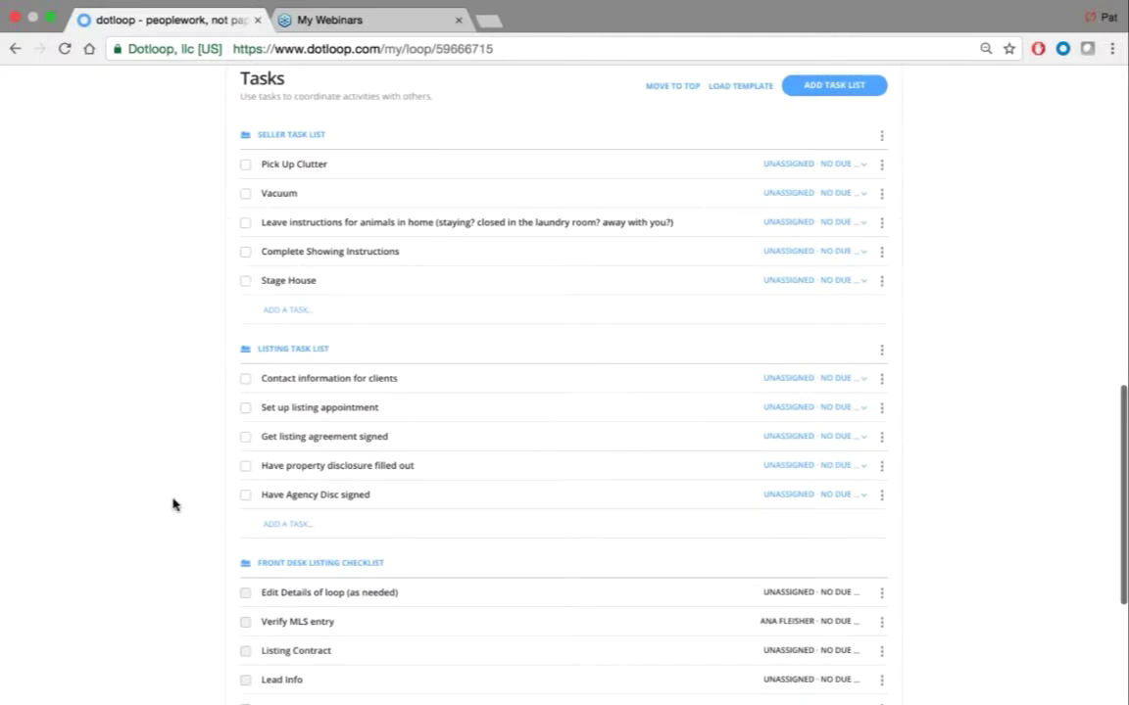
{"action": "scroll", "coordinate": [164, 636], "scroll_direction": "up", "scroll_amount": 10}
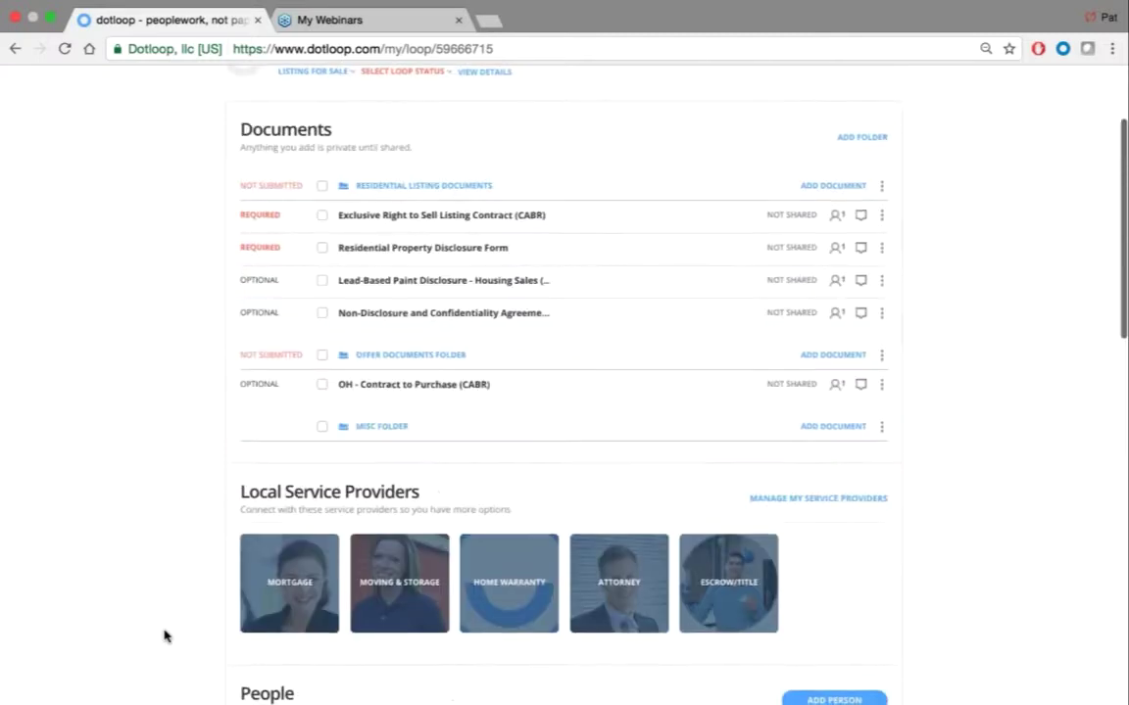
{"action": "scroll", "coordinate": [165, 636], "scroll_direction": "down", "scroll_amount": 2}
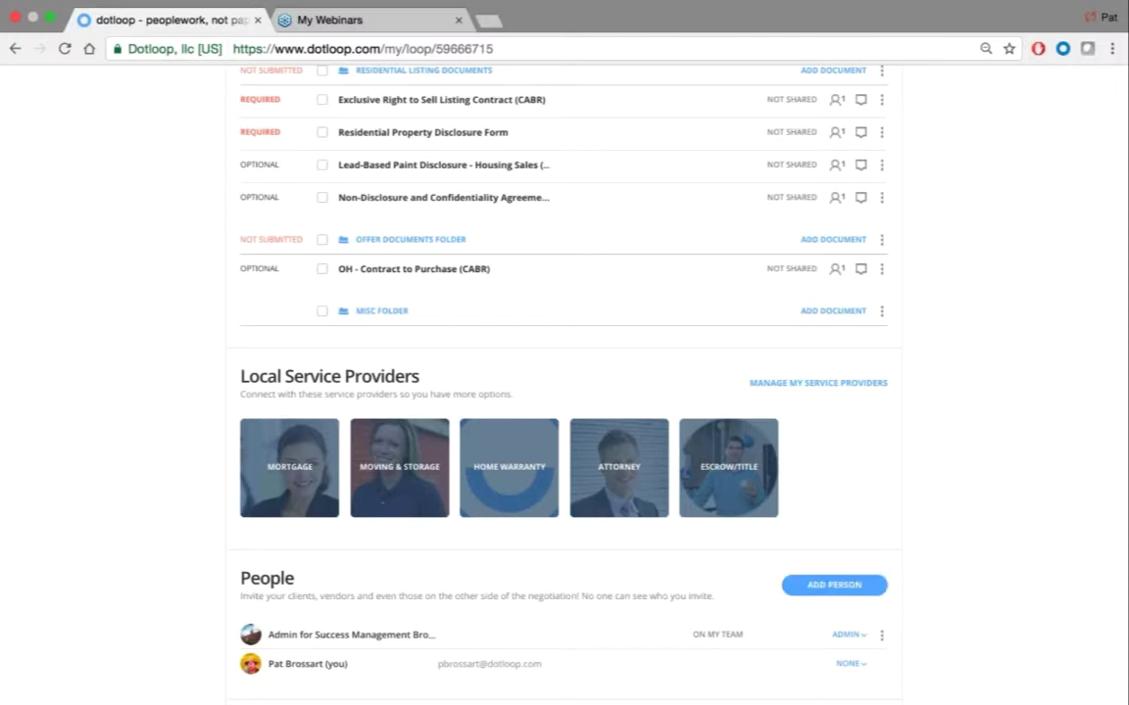
{"action": "scroll", "coordinate": [998, 403], "scroll_direction": "up", "scroll_amount": 5}
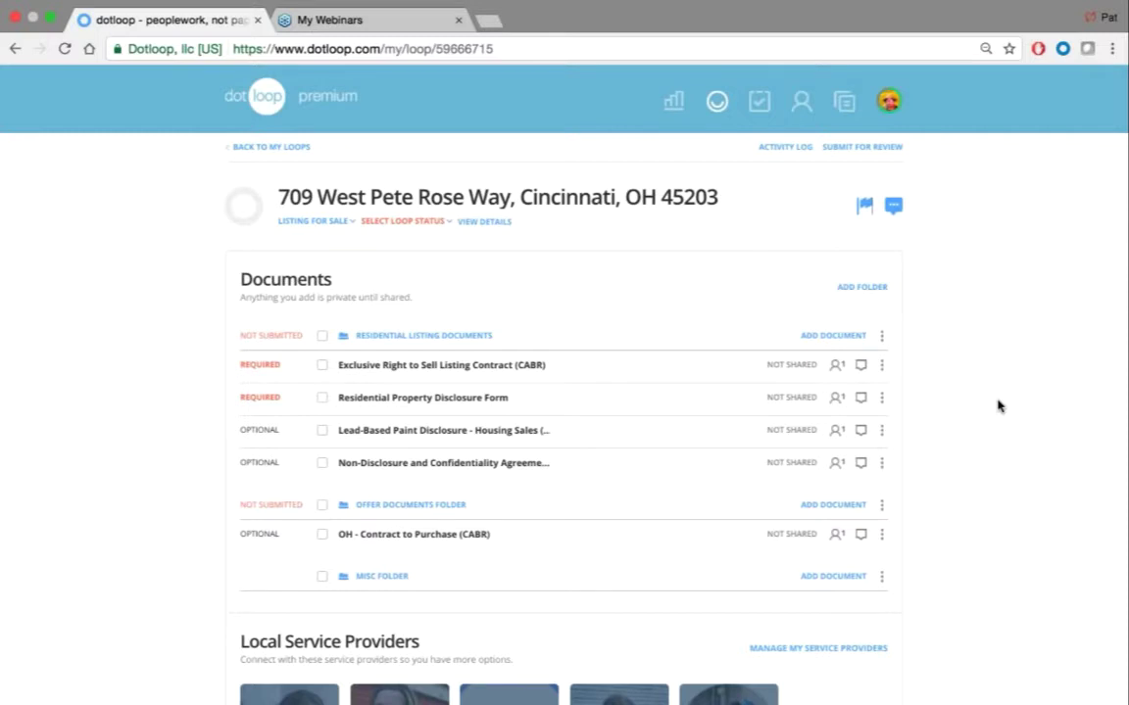
Switch from the account menu to the Admin for Success Management Brokerage profile
{"action": "left_click", "coordinate": [889, 101]}
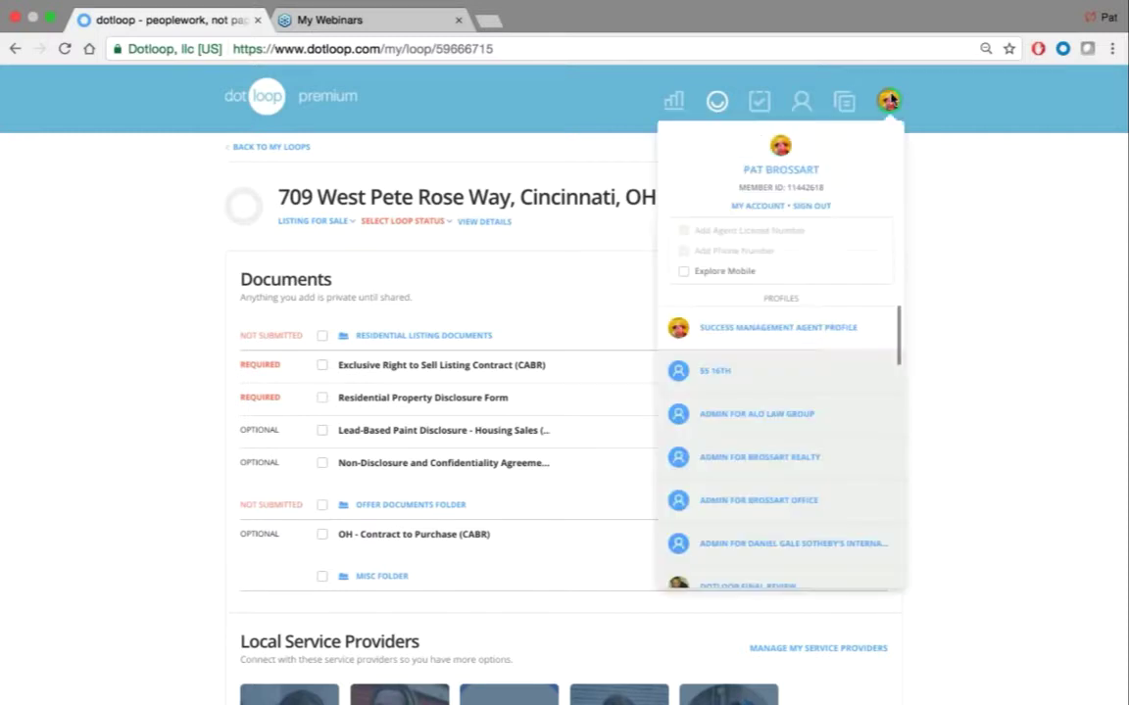
{"action": "scroll", "coordinate": [801, 384], "scroll_direction": "down", "scroll_amount": 5}
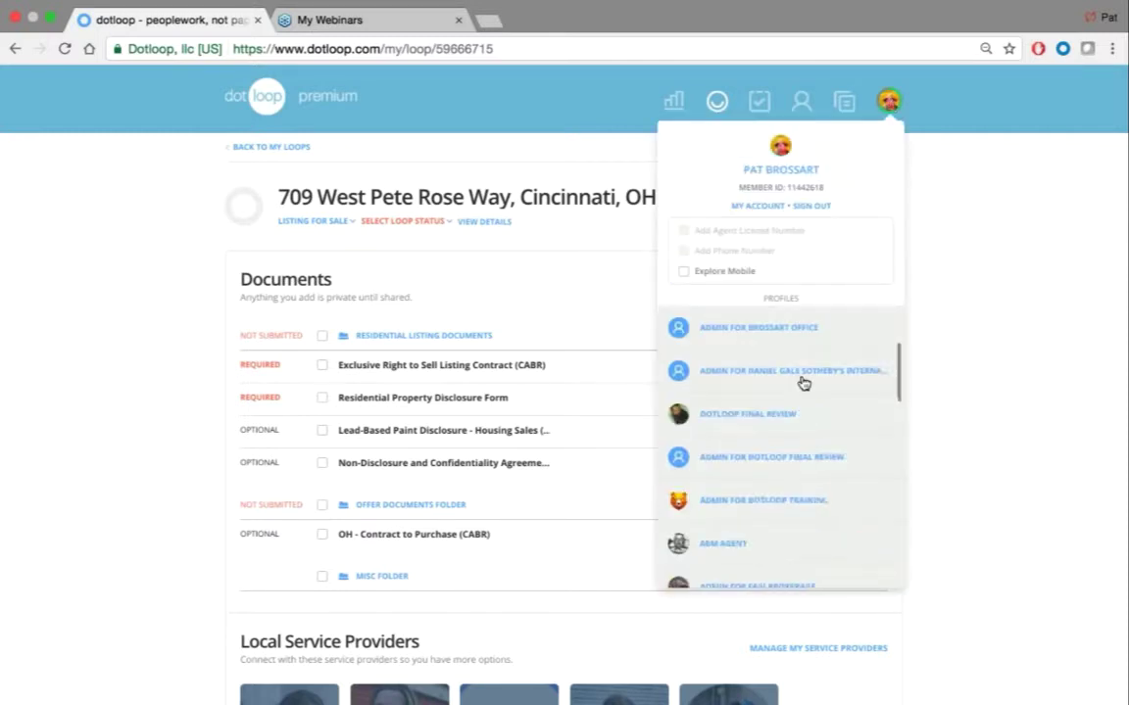
{"action": "scroll", "coordinate": [801, 383], "scroll_direction": "down", "scroll_amount": 10}
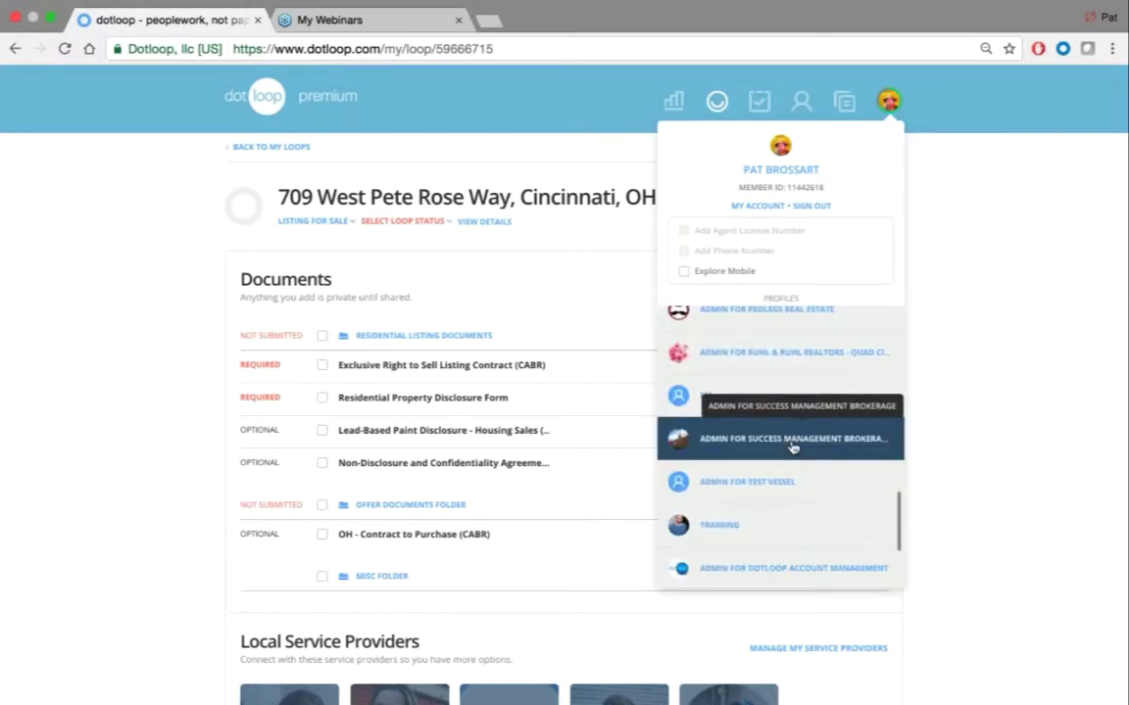
{"action": "left_click", "coordinate": [760, 438]}
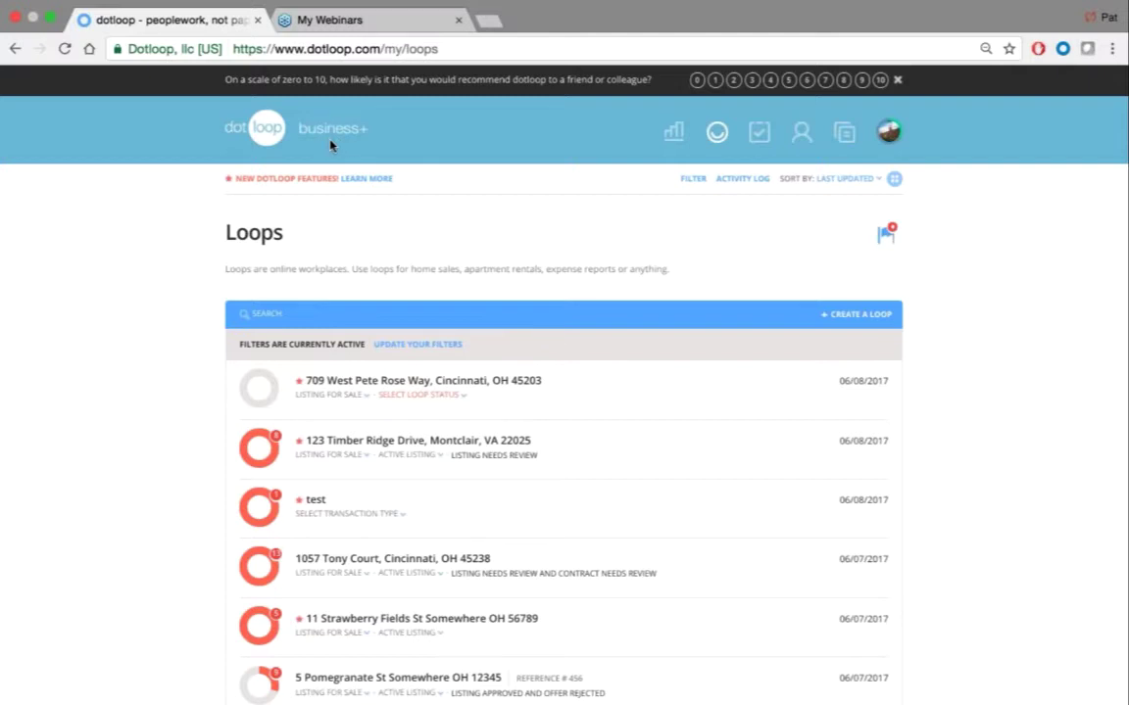
Open the brokerage's templates and browse the Documents and Tasks templates
{"action": "left_click", "coordinate": [847, 140]}
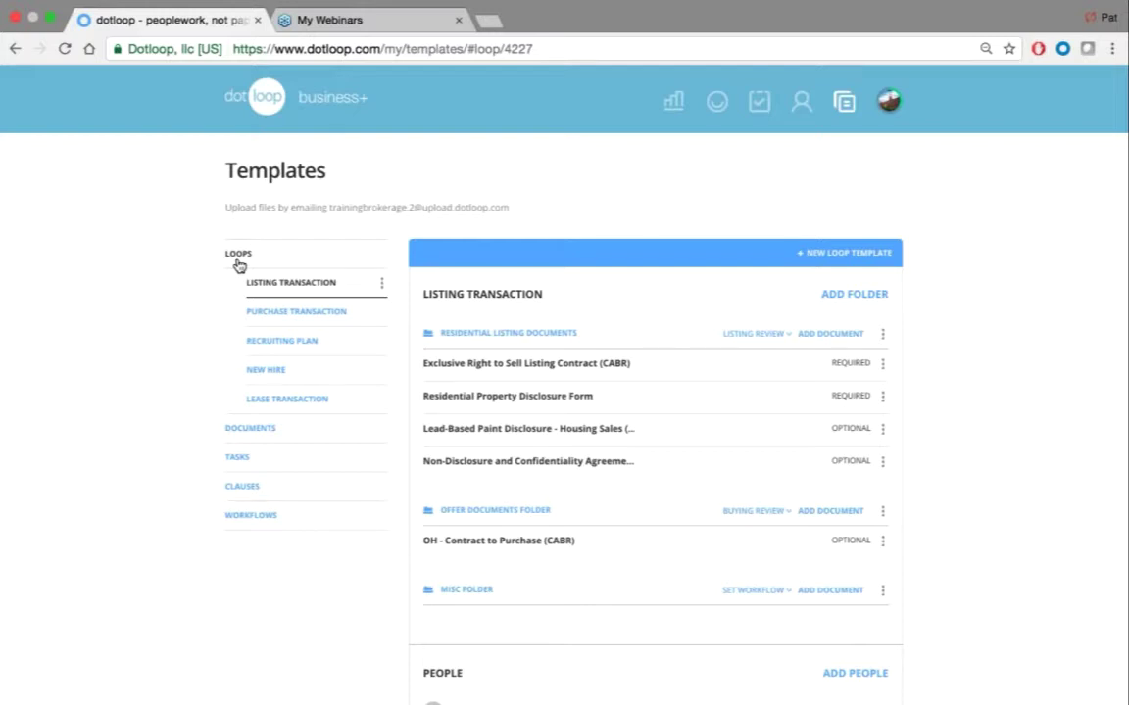
{"action": "left_click", "coordinate": [246, 429]}
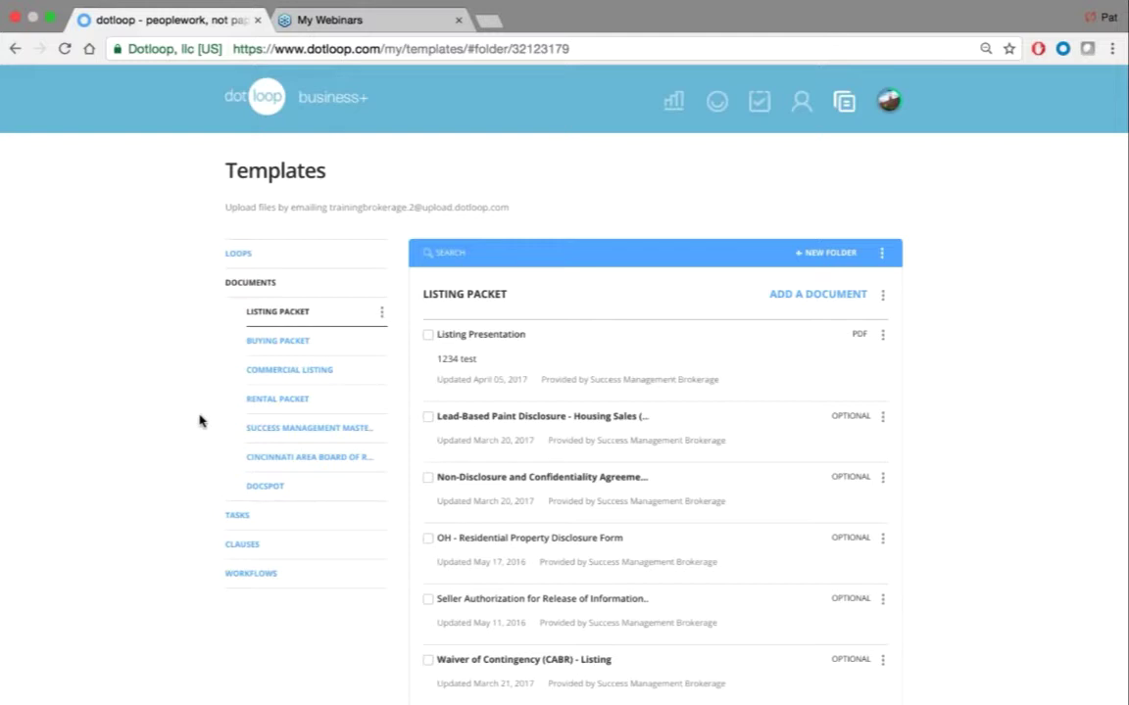
{"action": "left_click", "coordinate": [236, 516]}
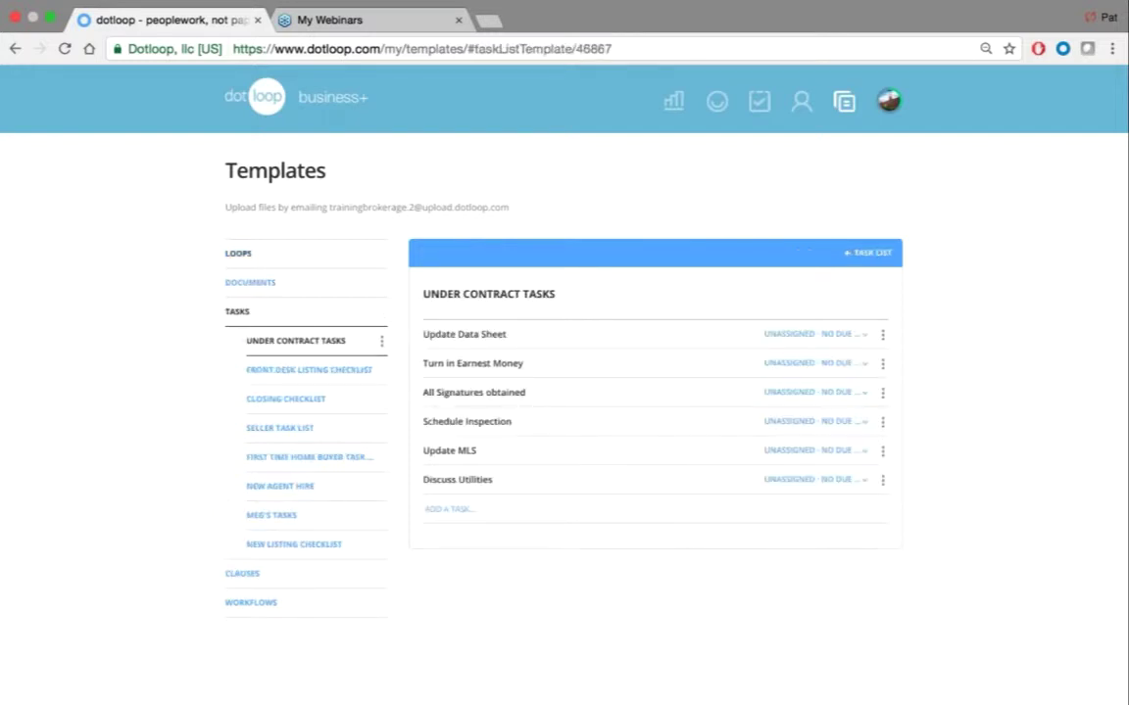
Return to Loops and review the Listing Transaction loop template's folders, people, tasks and roles
{"action": "left_click", "coordinate": [240, 257]}
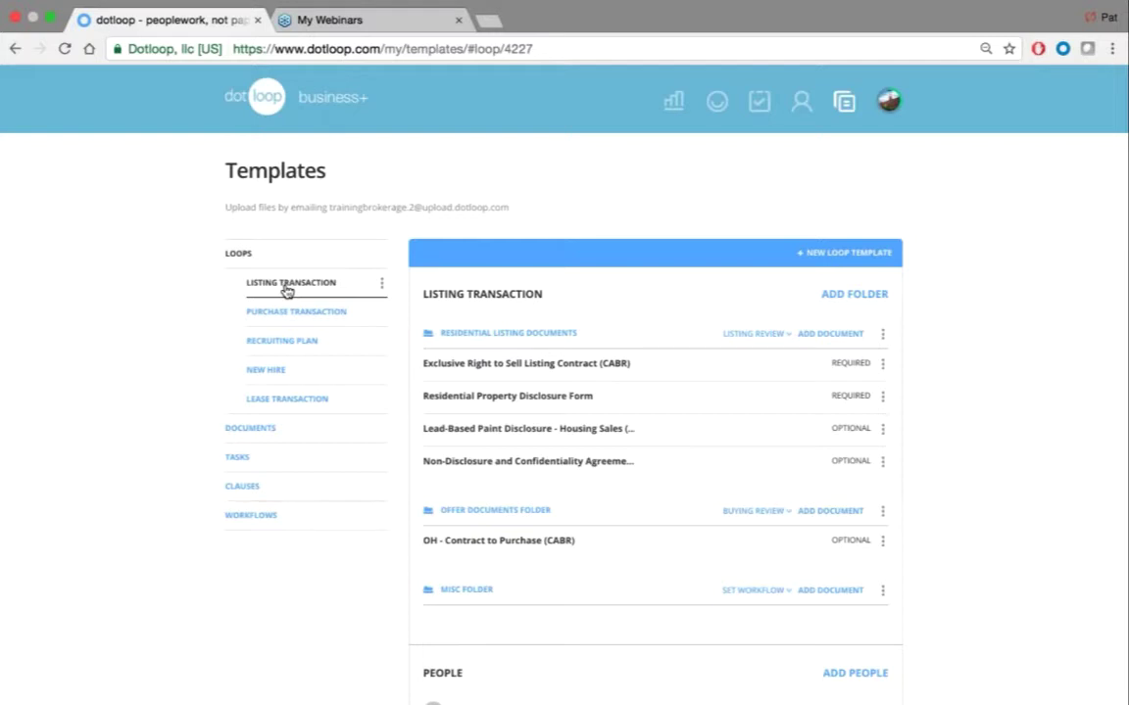
{"action": "scroll", "coordinate": [654, 318], "scroll_direction": "down", "scroll_amount": 1}
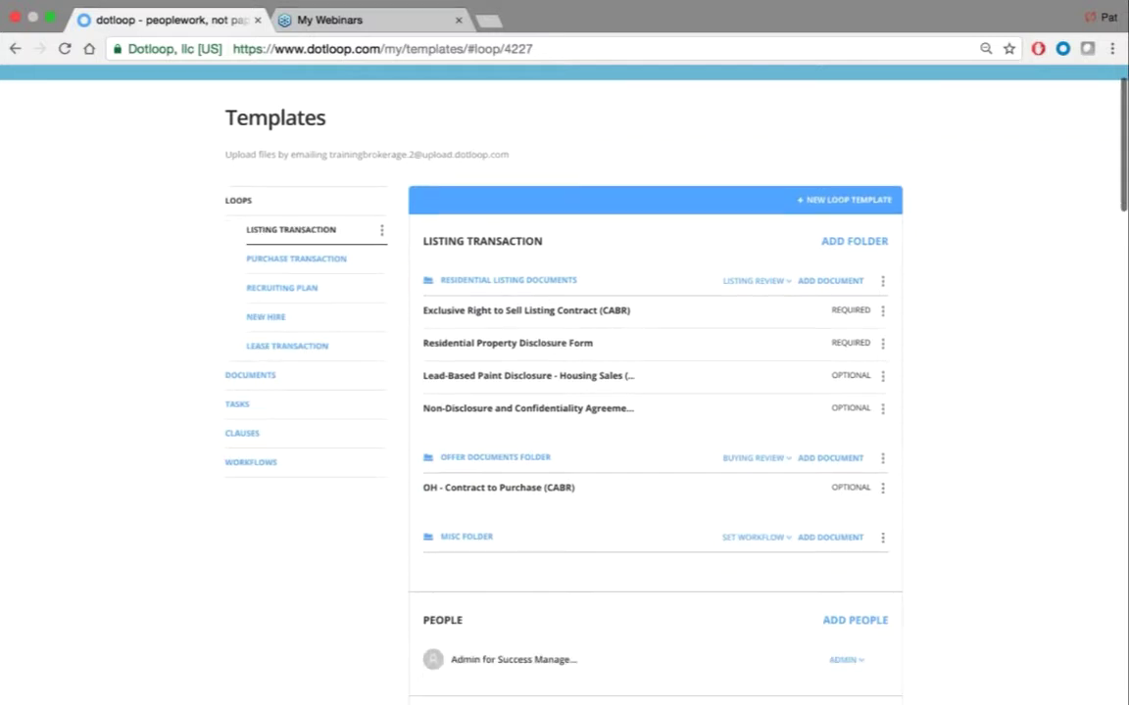
{"action": "scroll", "coordinate": [665, 411], "scroll_direction": "down", "scroll_amount": 3}
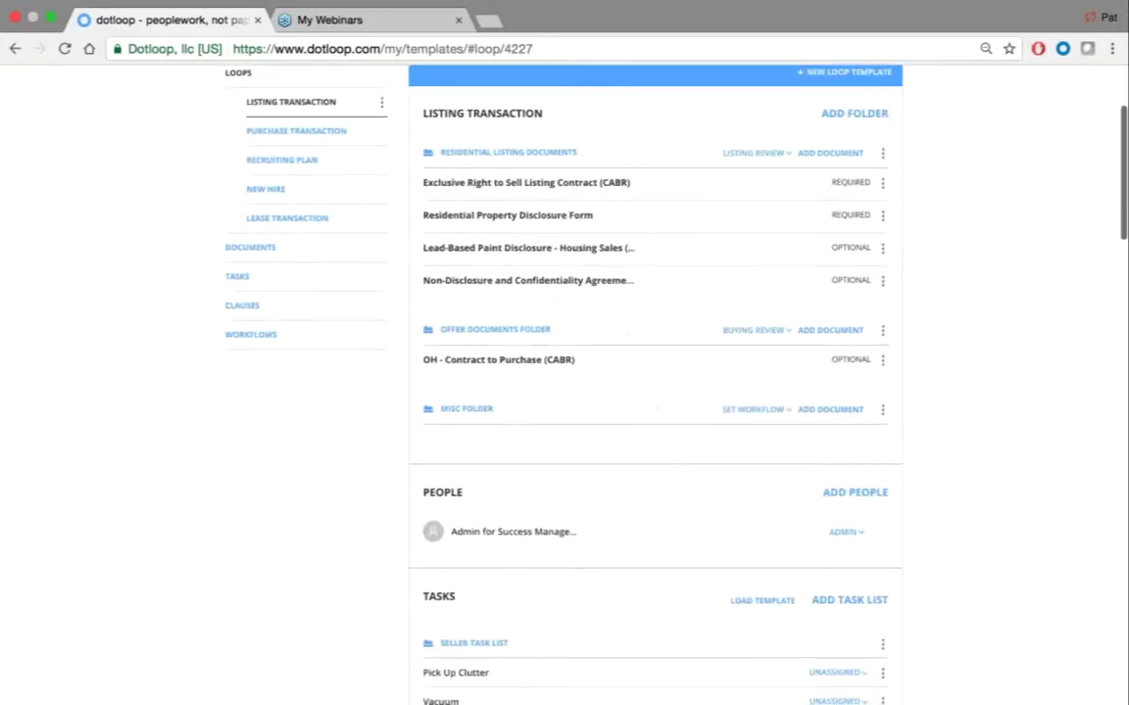
{"action": "scroll", "coordinate": [655, 382], "scroll_direction": "down", "scroll_amount": 6}
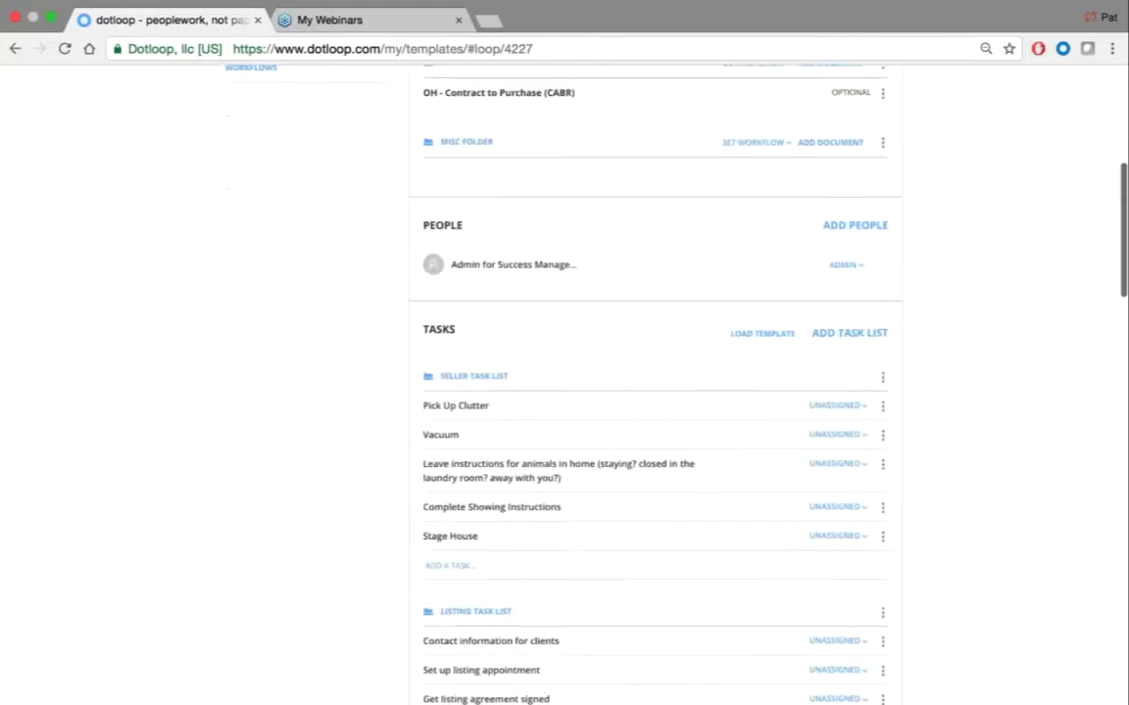
{"action": "scroll", "coordinate": [442, 364], "scroll_direction": "down", "scroll_amount": 14}
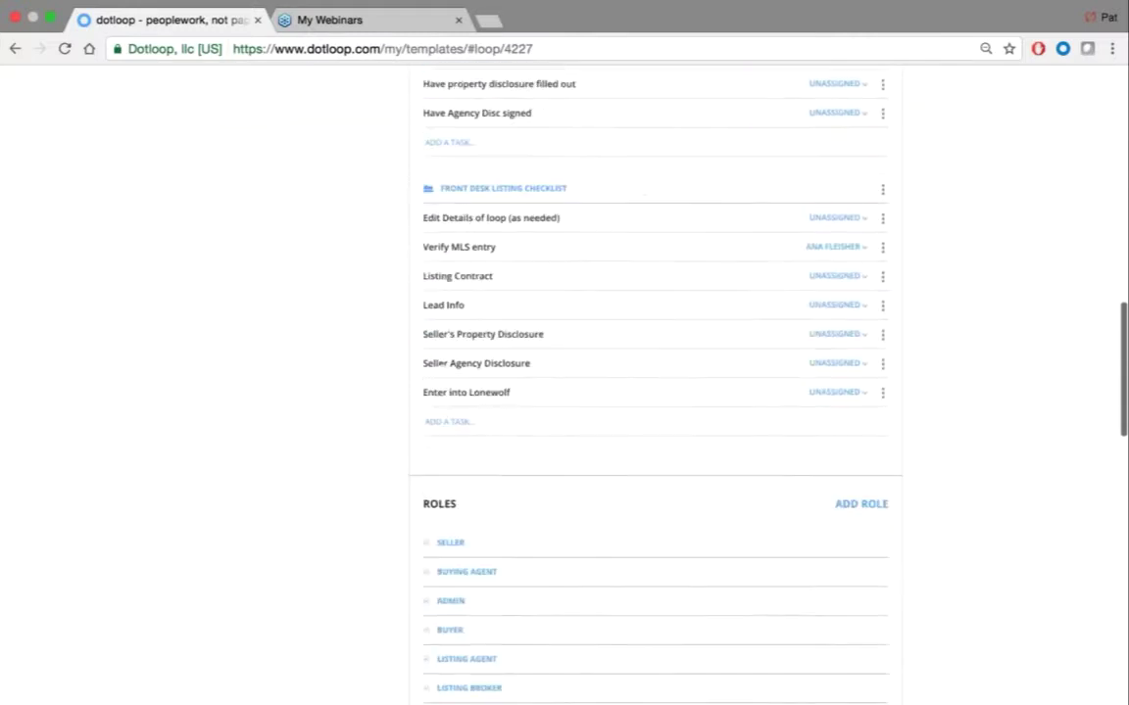
{"action": "scroll", "coordinate": [442, 365], "scroll_direction": "down", "scroll_amount": 5}
{"action": "scroll", "coordinate": [262, 410], "scroll_direction": "up", "scroll_amount": 20}
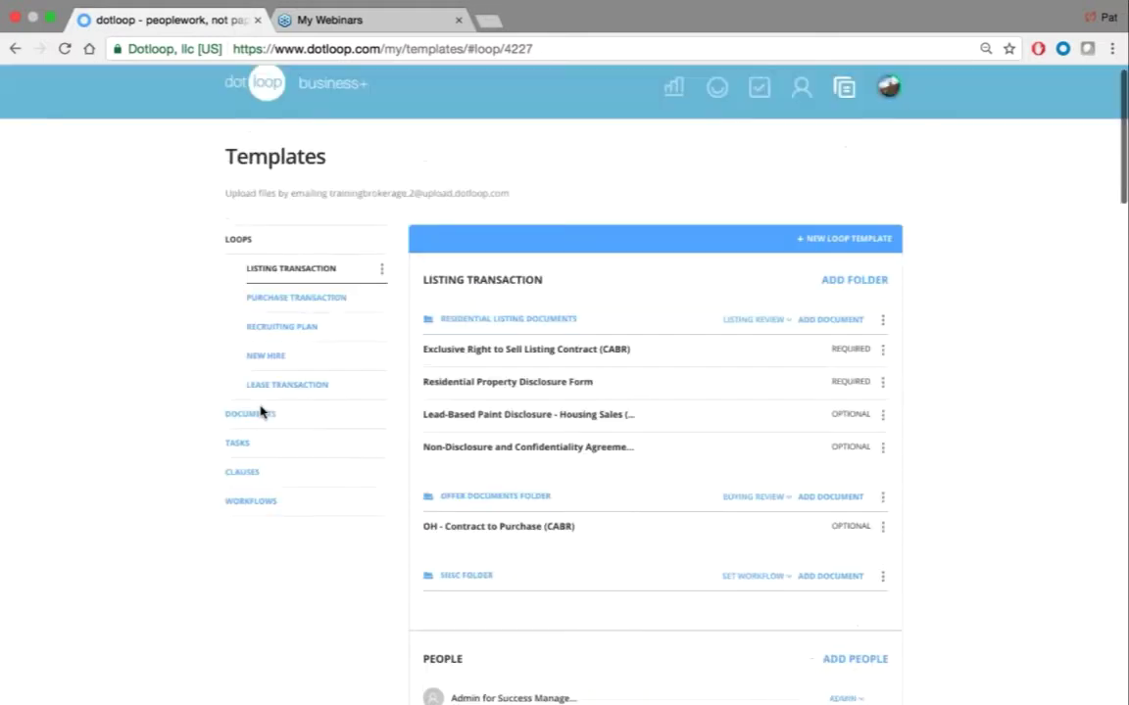
{"action": "scroll", "coordinate": [261, 410], "scroll_direction": "up", "scroll_amount": 1}
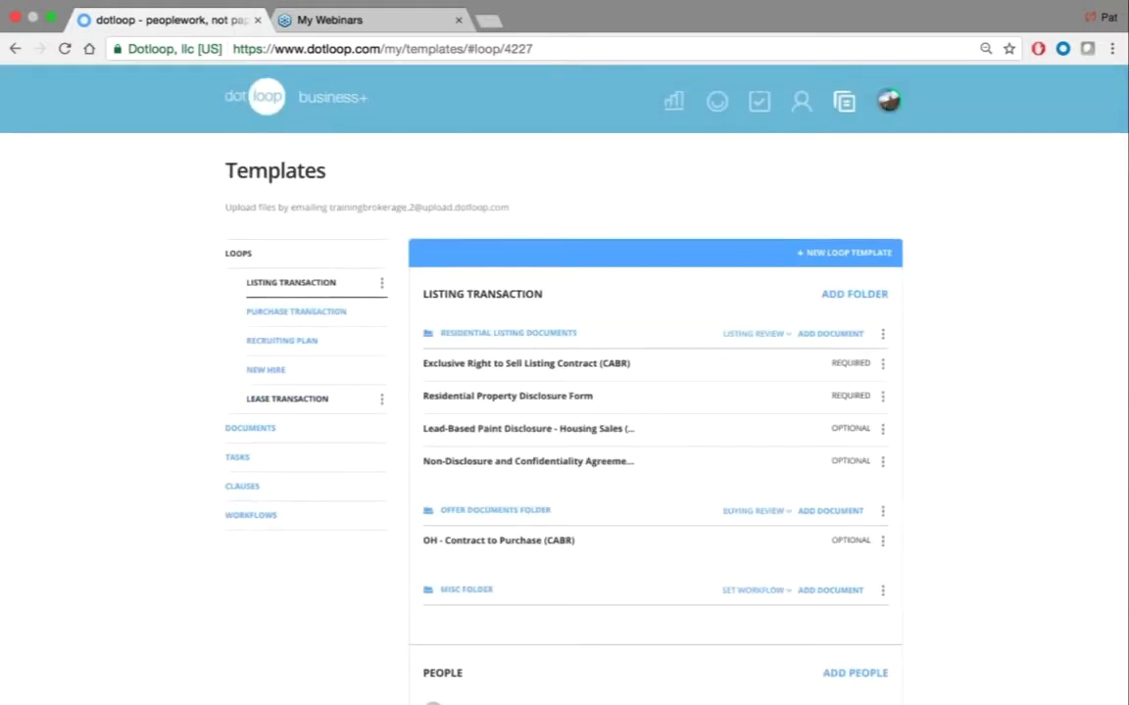
Start a new loop template named 'Brand new loop template'
{"action": "left_click", "coordinate": [839, 256]}
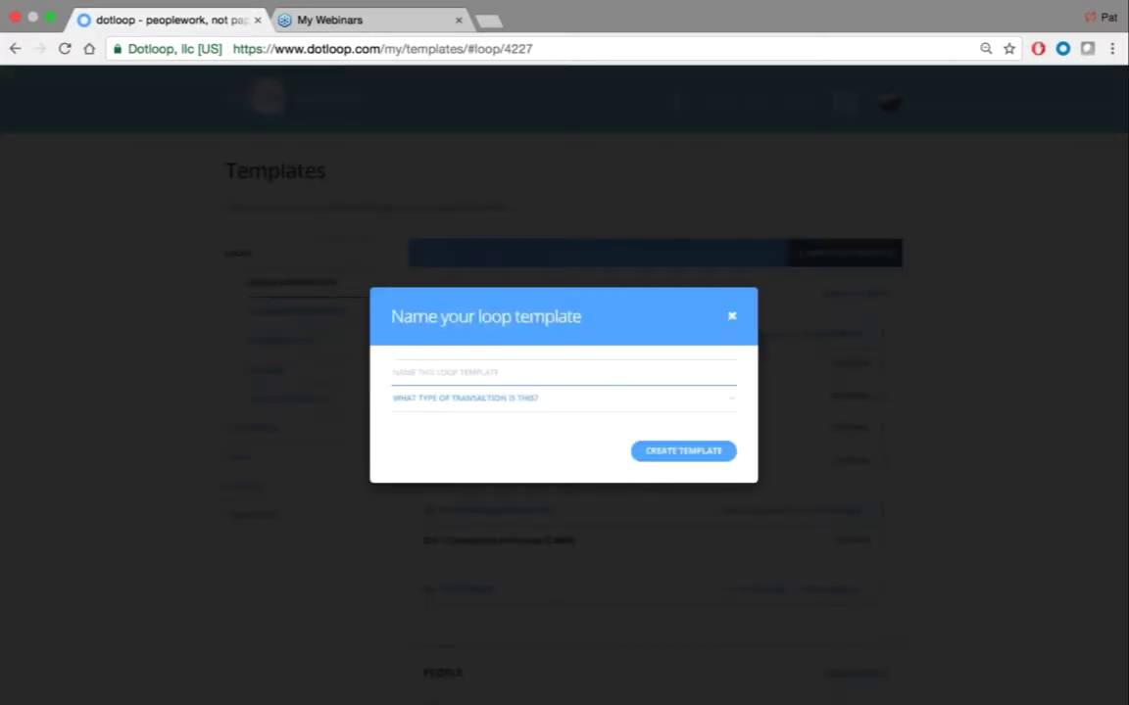
{"action": "type", "text": "Brand new loop template"}
{"action": "key", "text": "Return"}
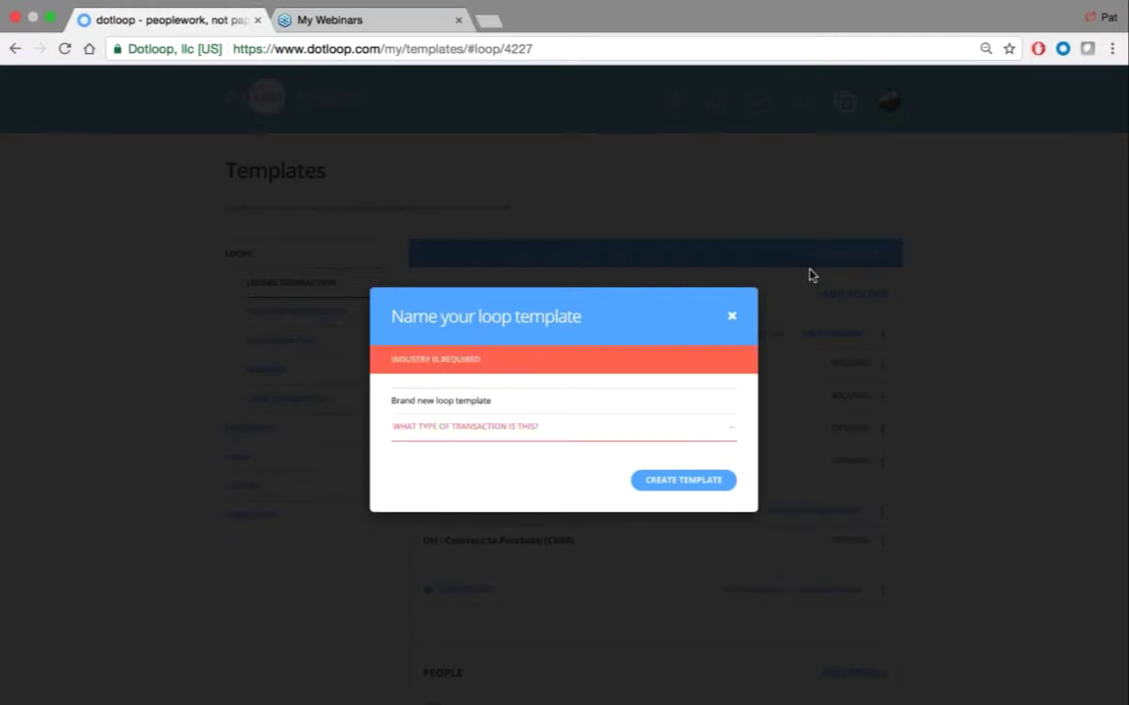
Set its transaction type to Listing for Sale and create the template
{"action": "left_click", "coordinate": [537, 429]}
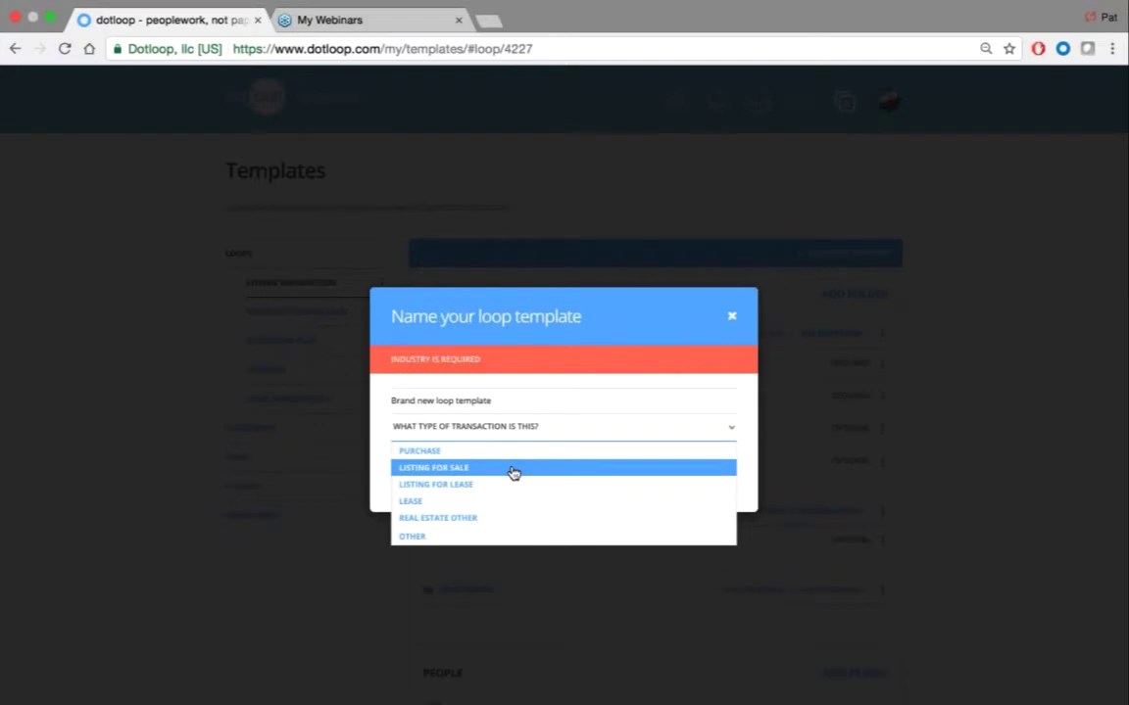
{"action": "left_click", "coordinate": [513, 470]}
{"action": "left_click", "coordinate": [683, 480]}
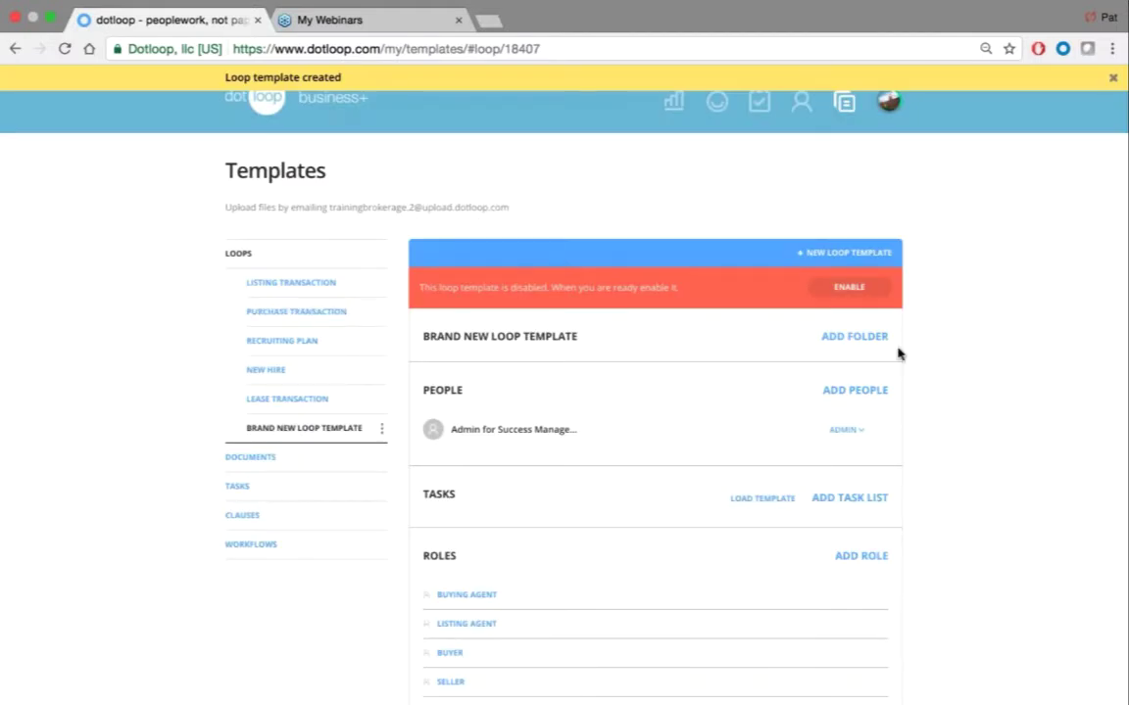
{"action": "scroll", "coordinate": [996, 310], "scroll_direction": "down", "scroll_amount": 15}
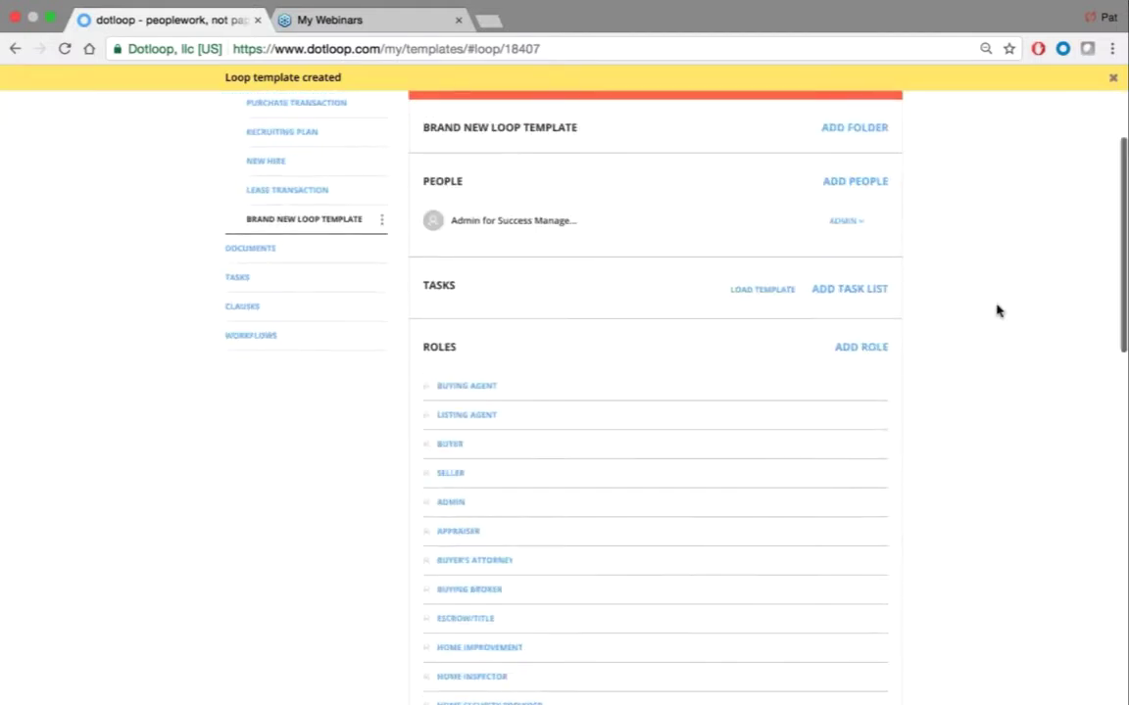
{"action": "scroll", "coordinate": [997, 311], "scroll_direction": "down", "scroll_amount": 5}
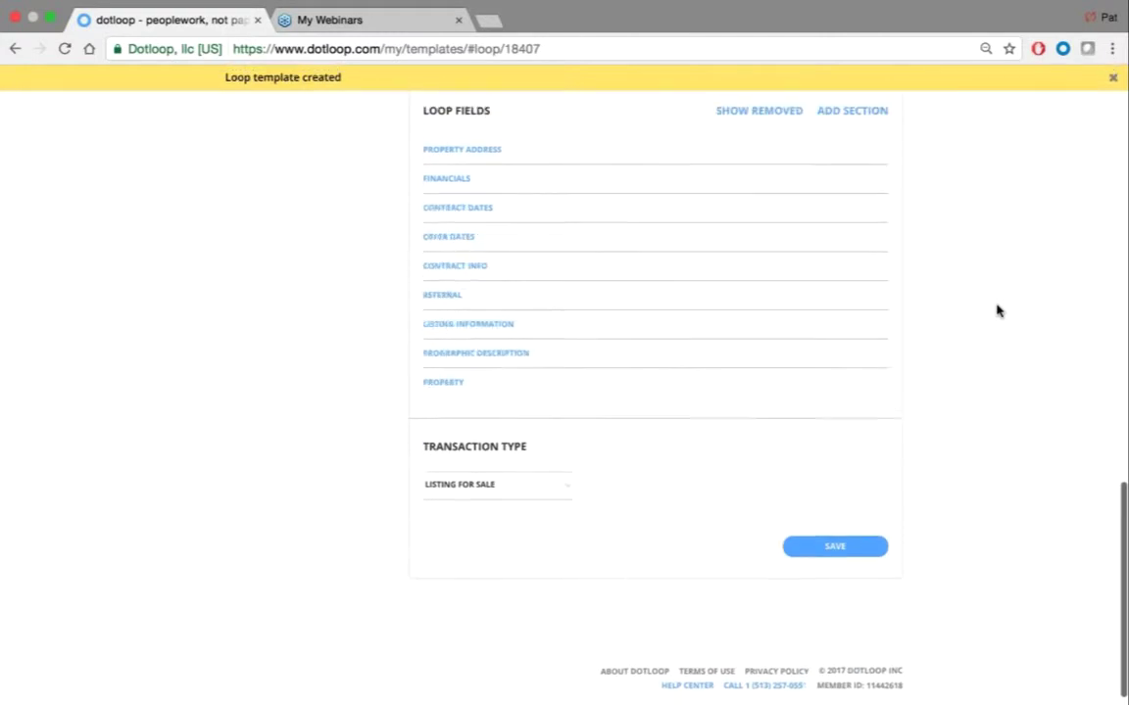
{"action": "scroll", "coordinate": [996, 310], "scroll_direction": "up", "scroll_amount": 15}
{"action": "scroll", "coordinate": [996, 311], "scroll_direction": "up", "scroll_amount": 2}
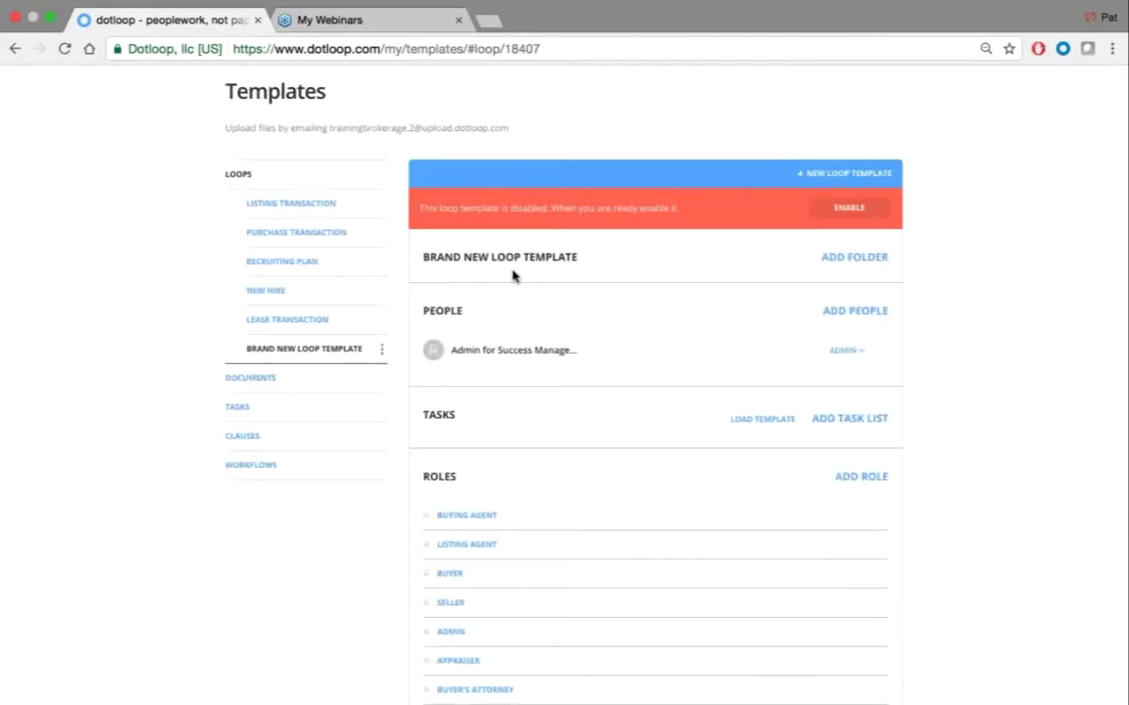
Add a folder to the template named Listing Folder
{"action": "left_click", "coordinate": [857, 259]}
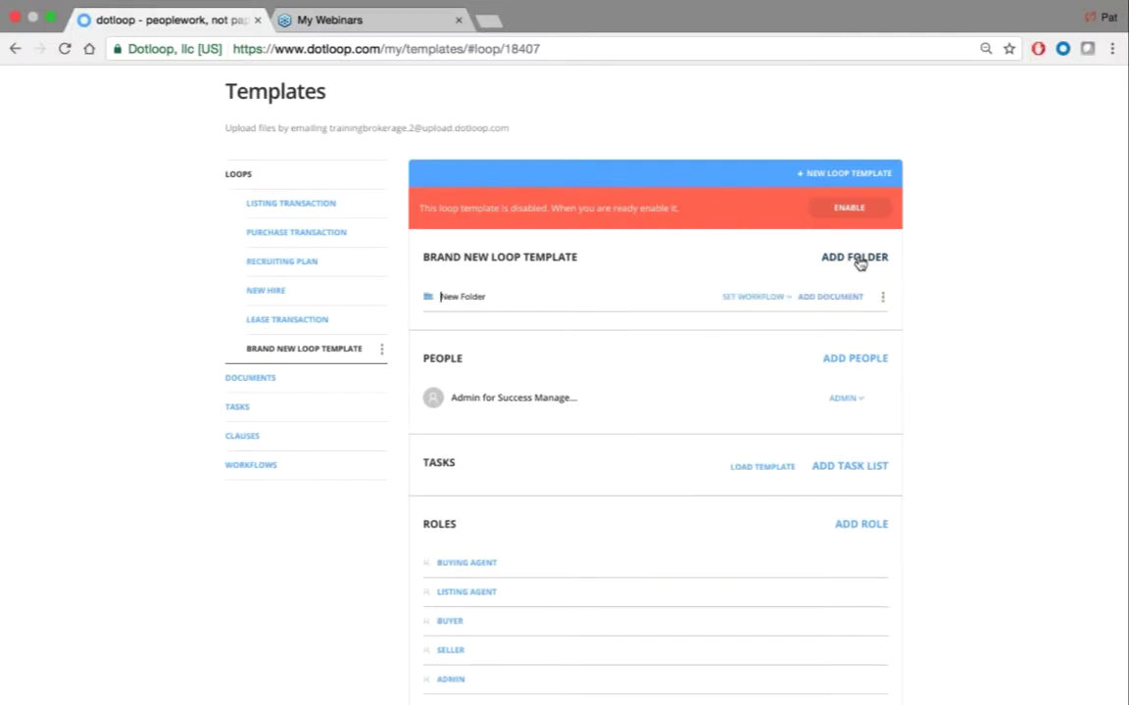
{"action": "key", "text": "BackSpace"}
{"action": "key", "text": "BackSpace"}
{"action": "key", "text": "BackSpace"}
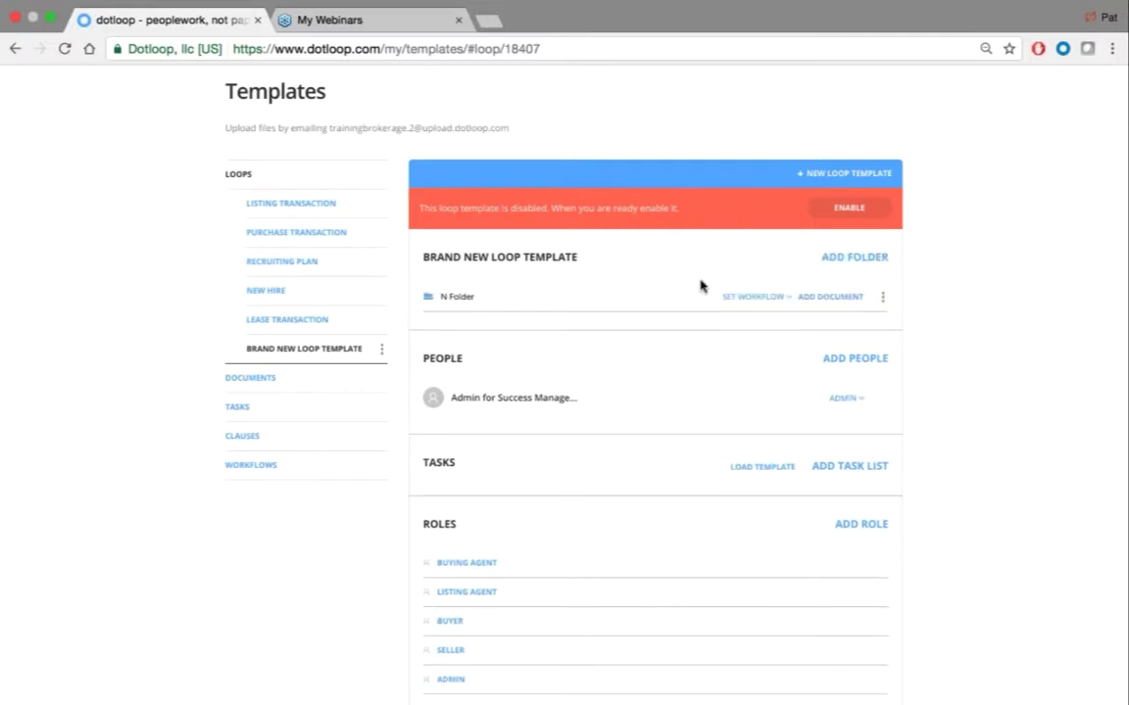
{"action": "type", "text": "Losting"}
{"action": "key", "text": "BackSpace"}
{"action": "key", "text": "BackSpace"}
{"action": "key", "text": "BackSpace"}
{"action": "key", "text": "BackSpace"}
{"action": "key", "text": "BackSpace"}
{"action": "key", "text": "BackSpace"}
{"action": "key", "text": "BackSpace"}
{"action": "type", "text": "Listing"}
{"action": "key", "text": "Return"}
Set the Listing Folder's workflow to Listing Review and bring up its document chooser
{"action": "left_click", "coordinate": [747, 300]}
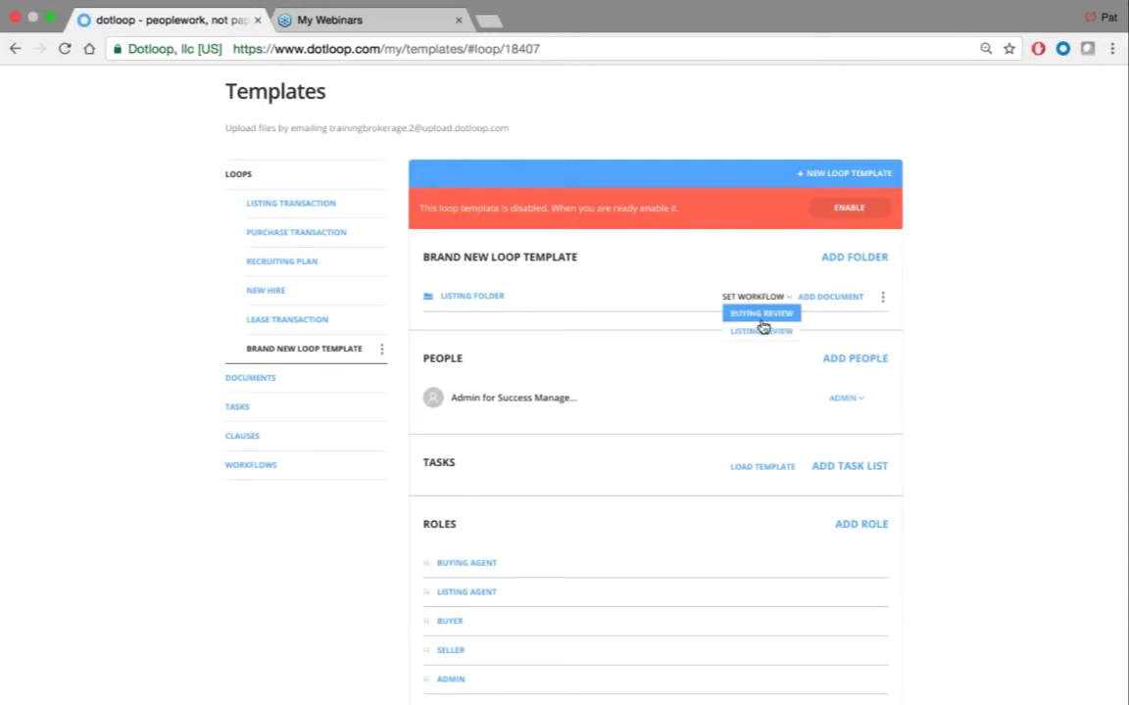
{"action": "left_click", "coordinate": [761, 333]}
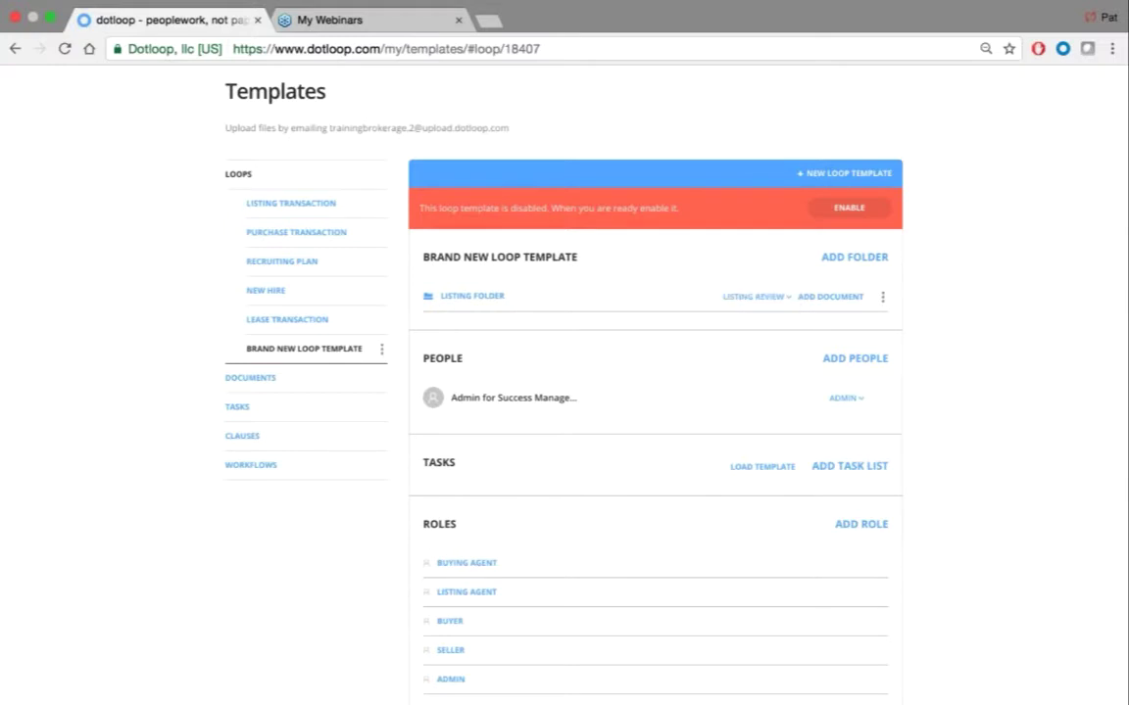
{"action": "left_click", "coordinate": [829, 300]}
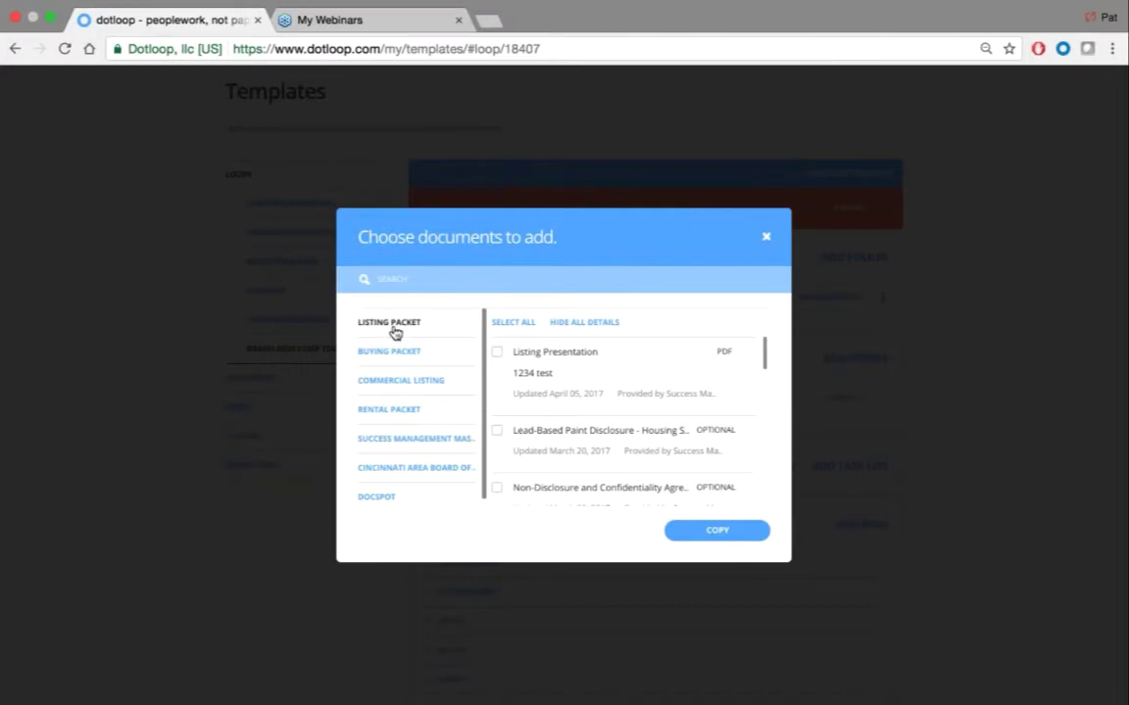
Copy all 15 Listing Packet documents into the Listing Folder
{"action": "left_click", "coordinate": [514, 323]}
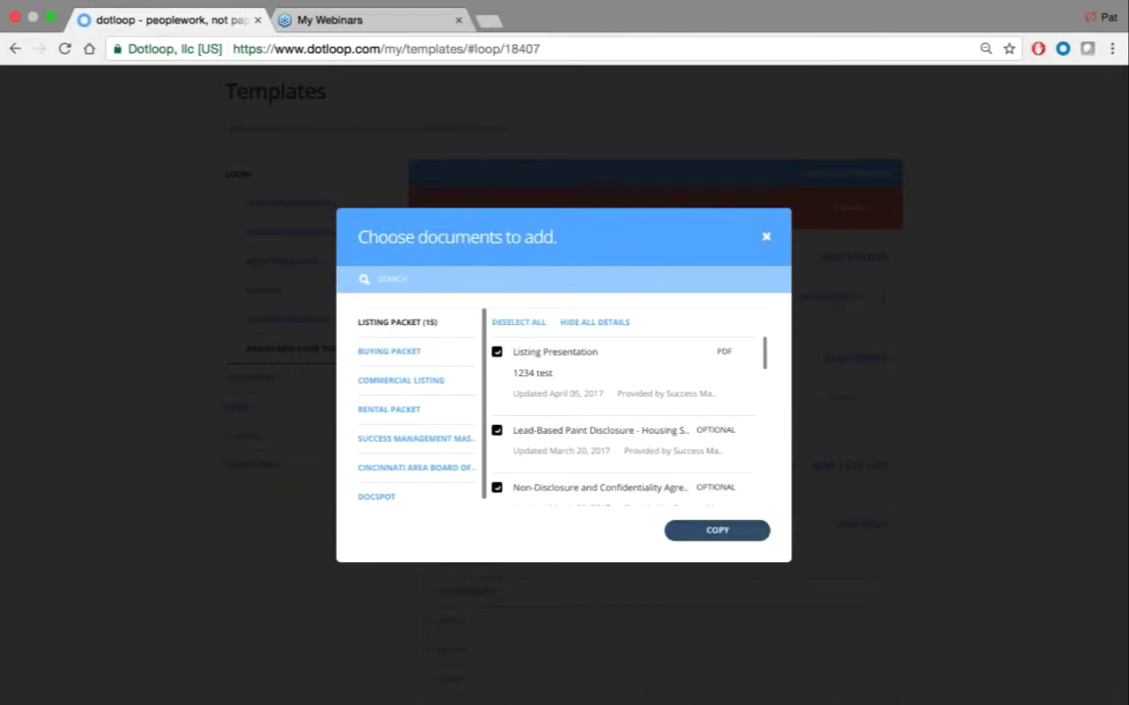
{"action": "left_click", "coordinate": [737, 535]}
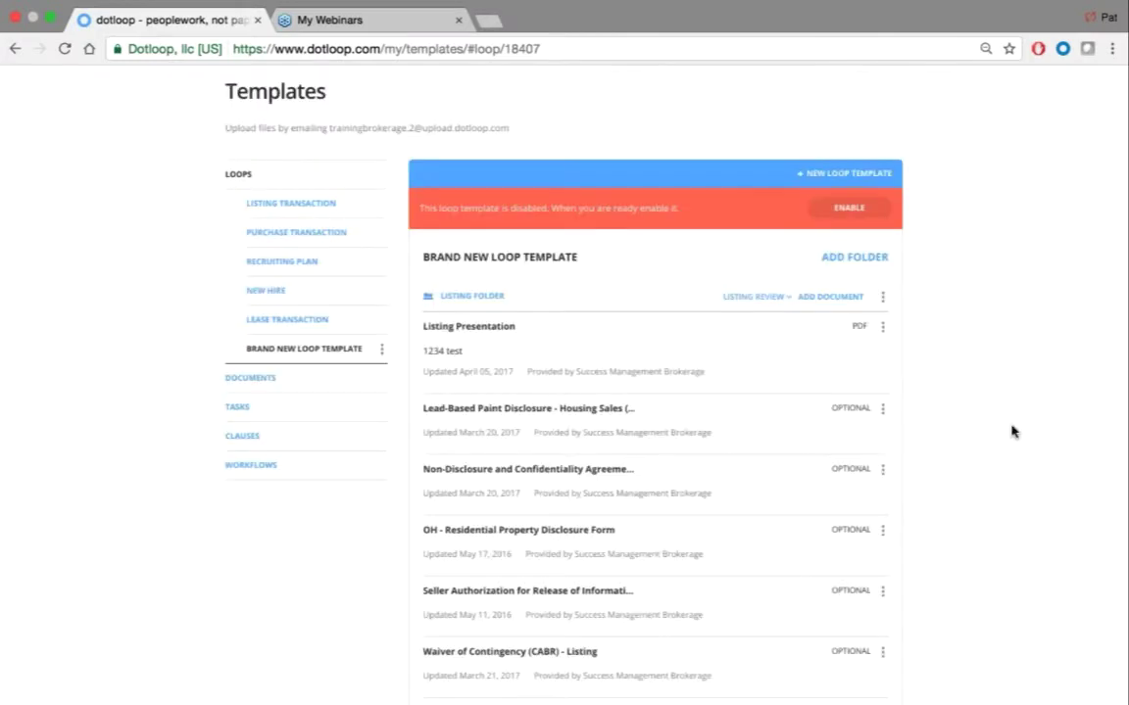
{"action": "scroll", "coordinate": [935, 373], "scroll_direction": "down", "scroll_amount": 6}
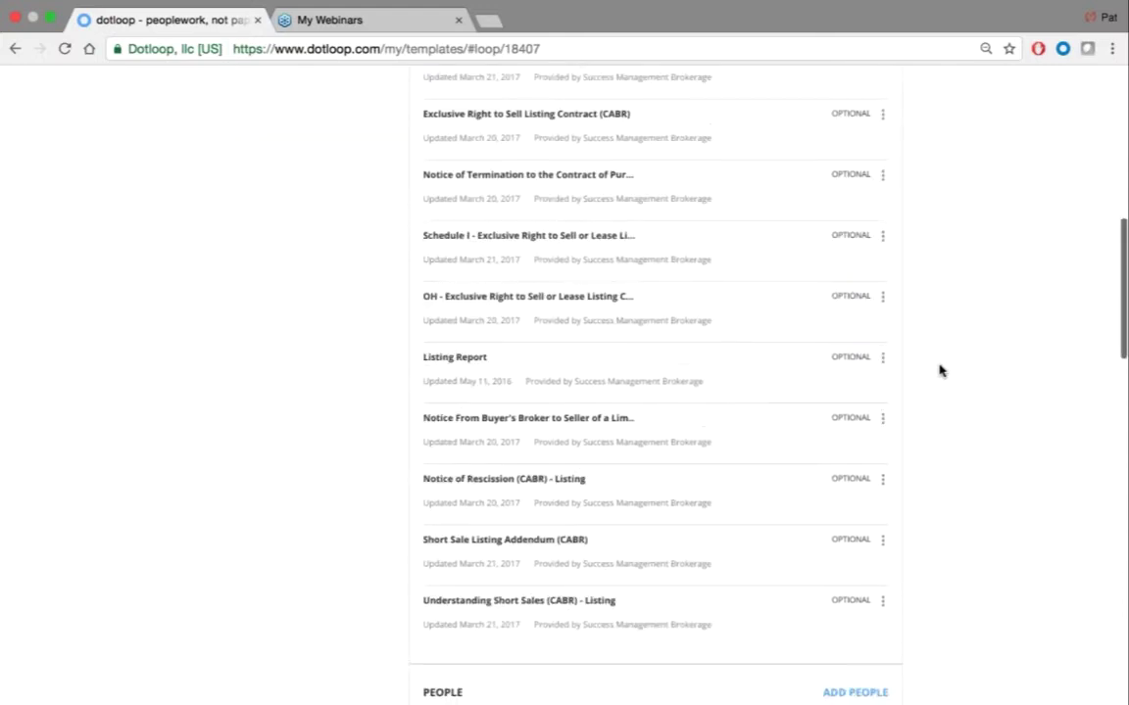
{"action": "scroll", "coordinate": [939, 371], "scroll_direction": "down", "scroll_amount": 2}
{"action": "scroll", "coordinate": [939, 371], "scroll_direction": "up", "scroll_amount": 10}
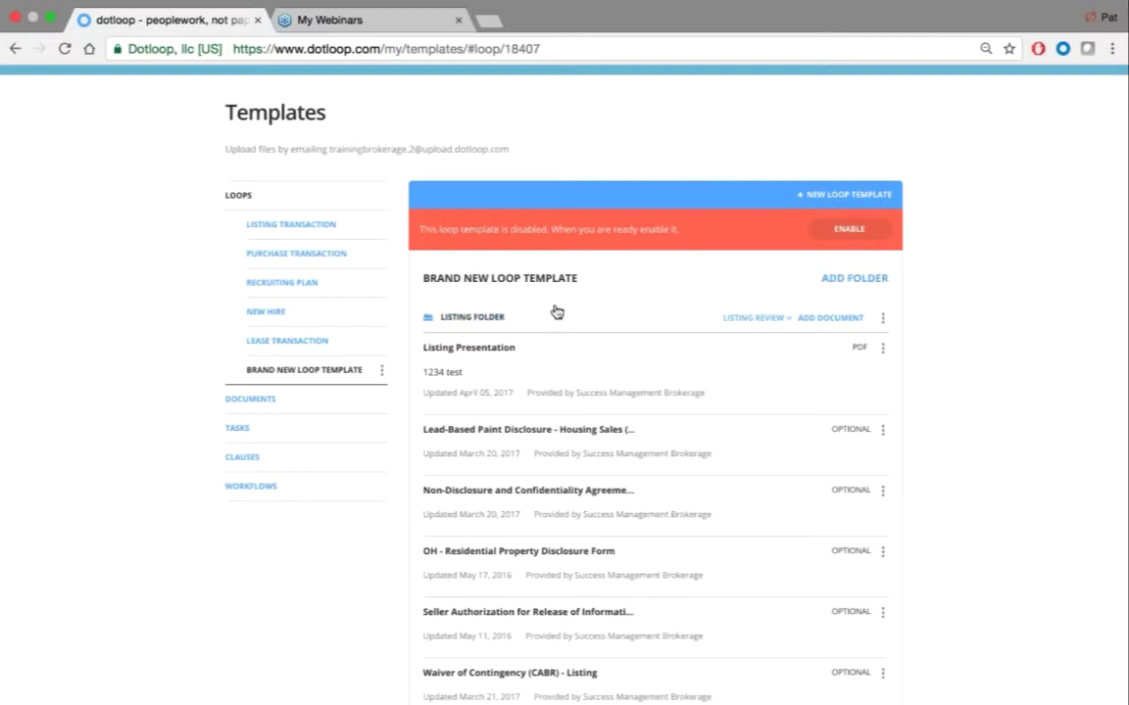
Add a second folder named Offer Folder, leaving it without documents
{"action": "left_click", "coordinate": [871, 280]}
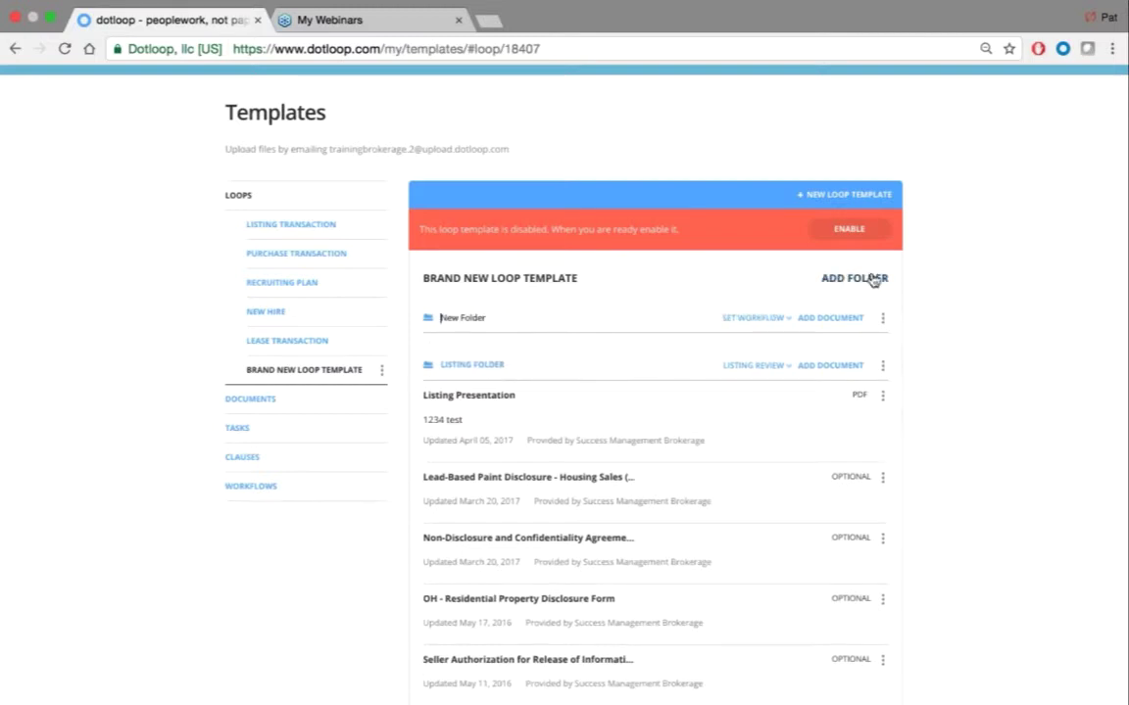
{"action": "key", "text": "Right"}
{"action": "key", "text": "Right"}
{"action": "key", "text": "Right"}
{"action": "key", "text": "BackSpace"}
{"action": "key", "text": "BackSpace"}
{"action": "key", "text": "BackSpace"}
{"action": "type", "text": "Offer"}
{"action": "key", "text": "Return"}
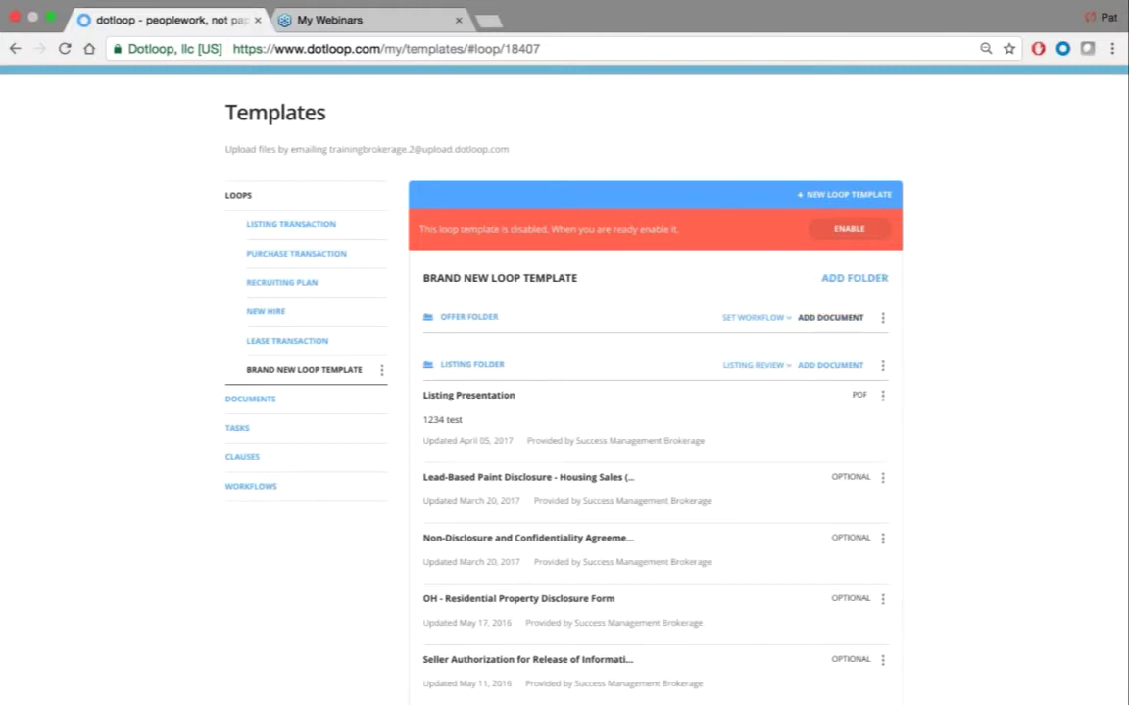
{"action": "left_click", "coordinate": [828, 319]}
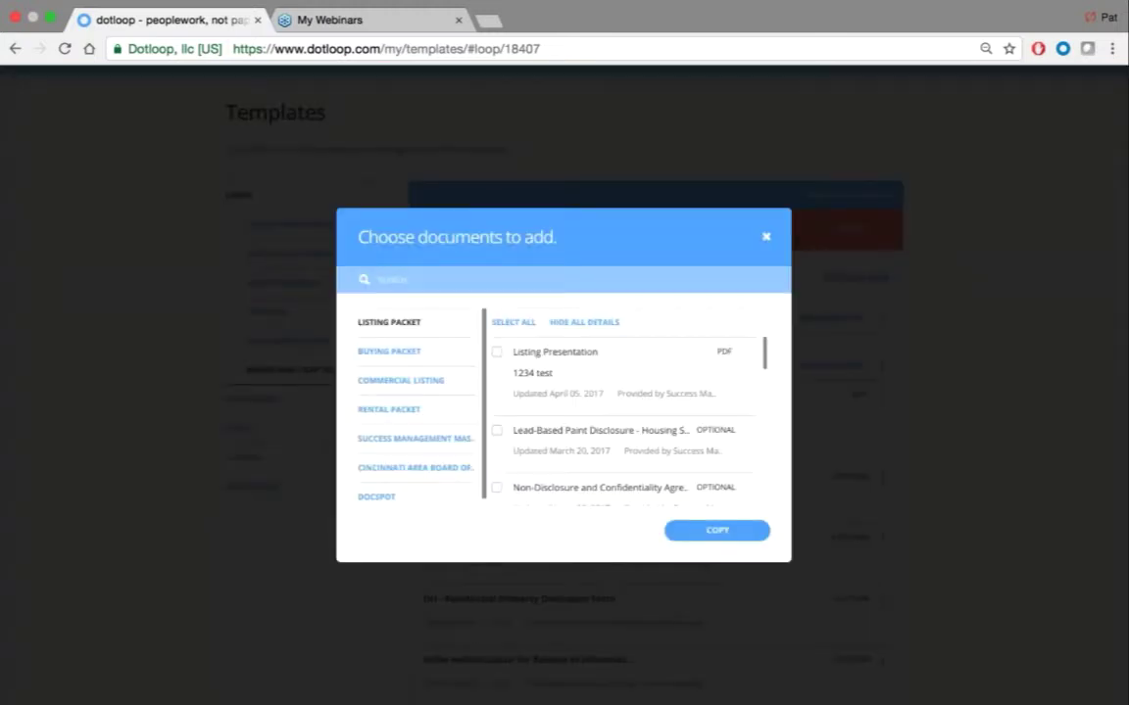
{"action": "left_click", "coordinate": [766, 104]}
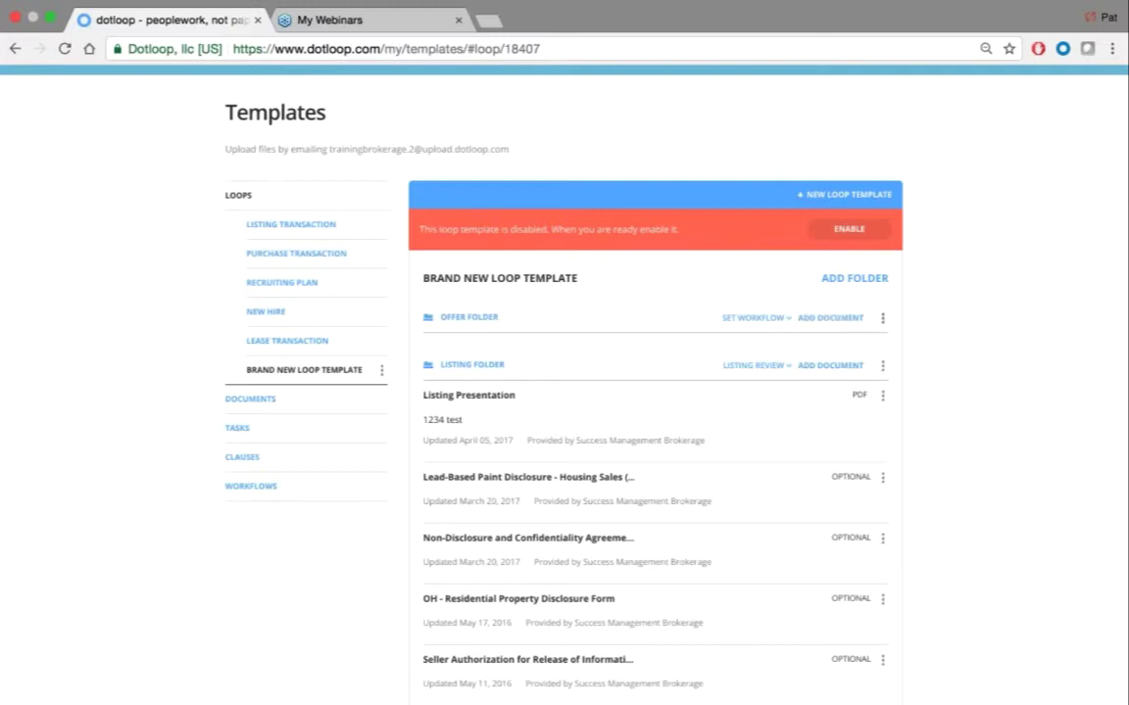
{"action": "scroll", "coordinate": [955, 332], "scroll_direction": "down", "scroll_amount": 2}
{"action": "left_click", "coordinate": [882, 358]}
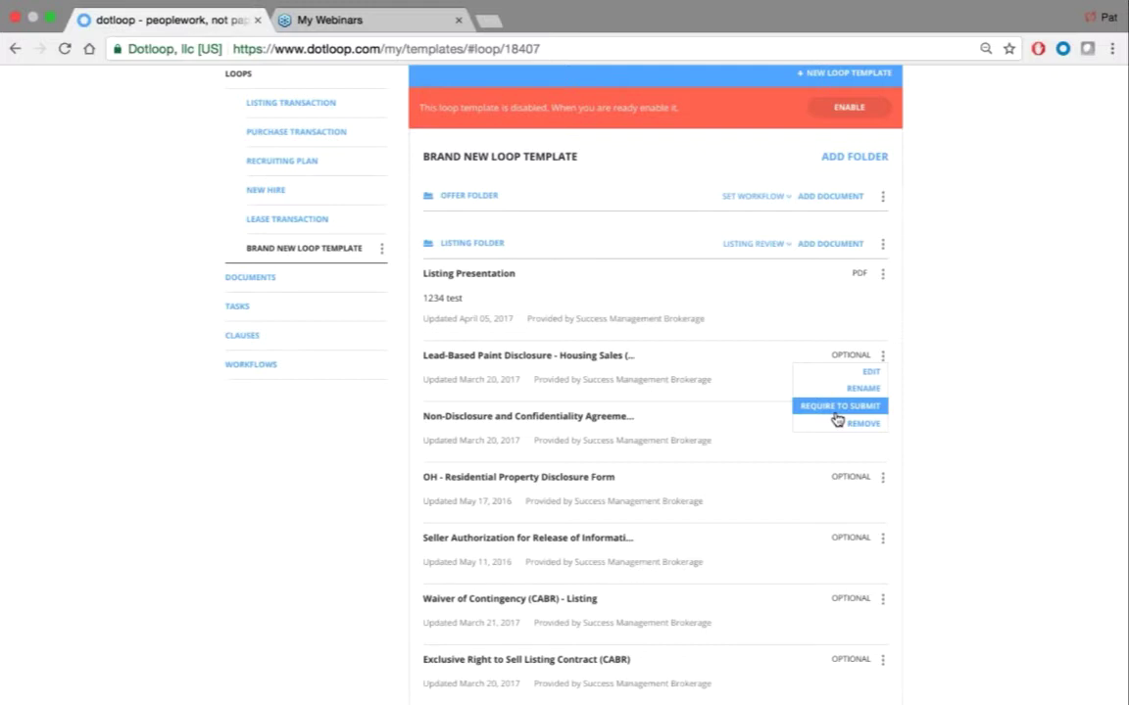
{"action": "left_click", "coordinate": [837, 416]}
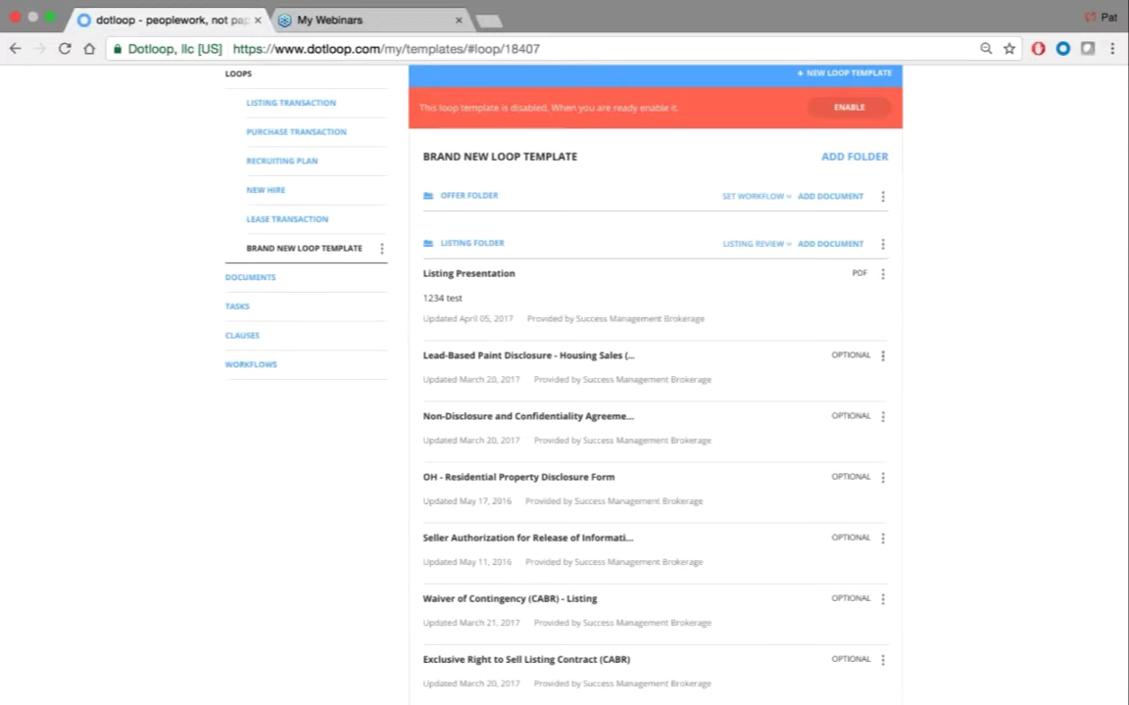
{"action": "left_click", "coordinate": [881, 359]}
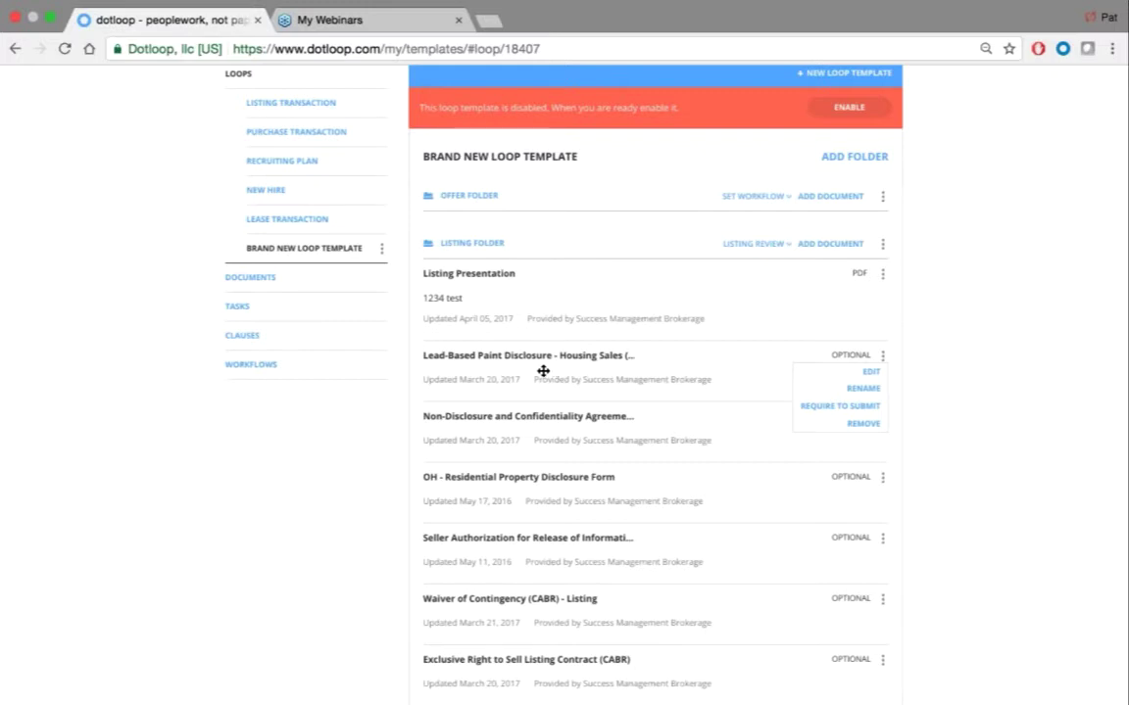
{"action": "left_click", "coordinate": [332, 481]}
{"action": "scroll", "coordinate": [362, 467], "scroll_direction": "down", "scroll_amount": 1}
{"action": "scroll", "coordinate": [363, 466], "scroll_direction": "down", "scroll_amount": 9}
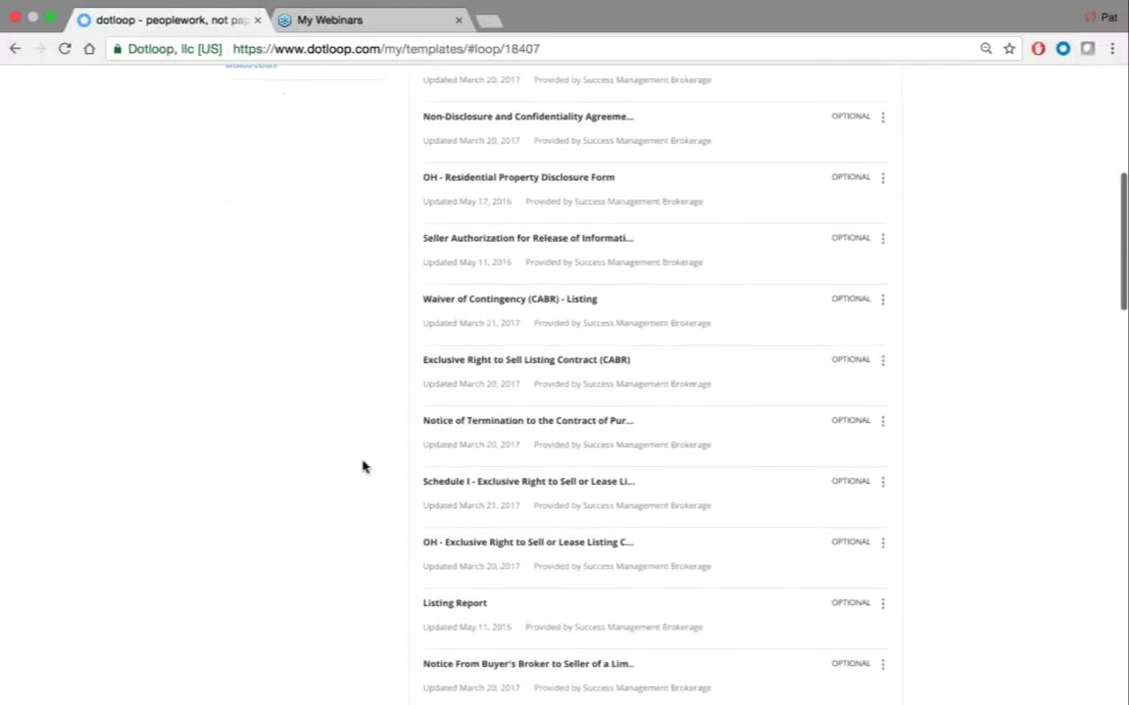
{"action": "scroll", "coordinate": [363, 466], "scroll_direction": "down", "scroll_amount": 2}
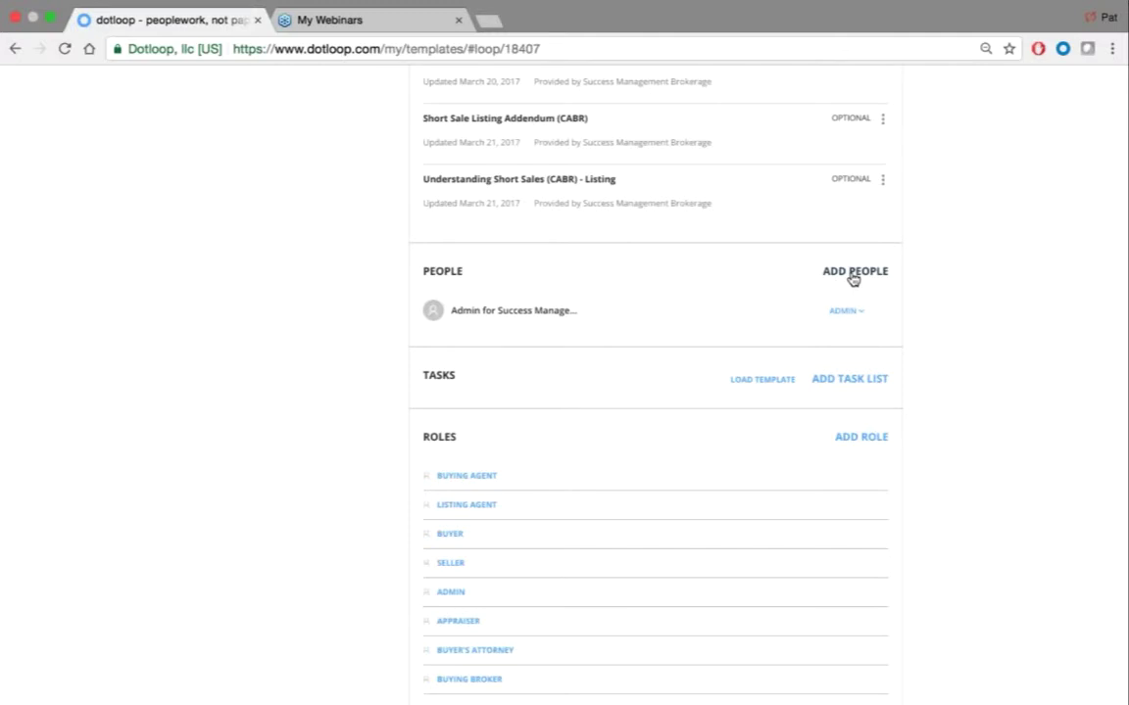
Check the Add person roles without adding anyone, then bring up the Load task list dialog
{"action": "left_click", "coordinate": [853, 280]}
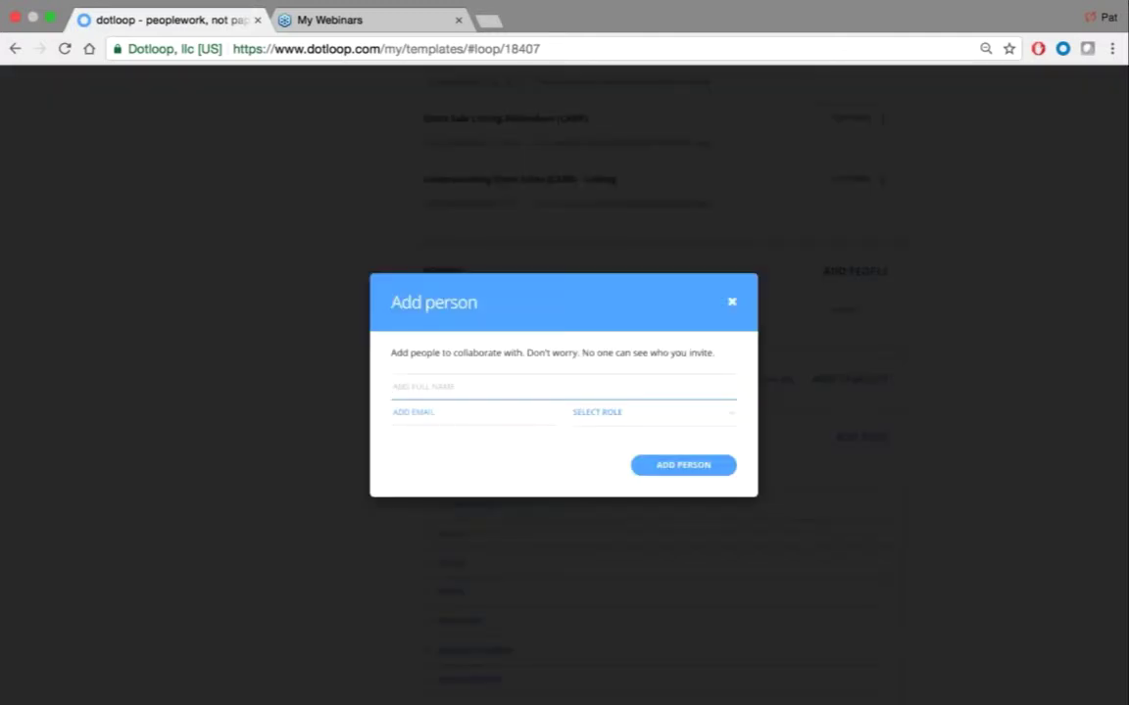
{"action": "left_click", "coordinate": [582, 413]}
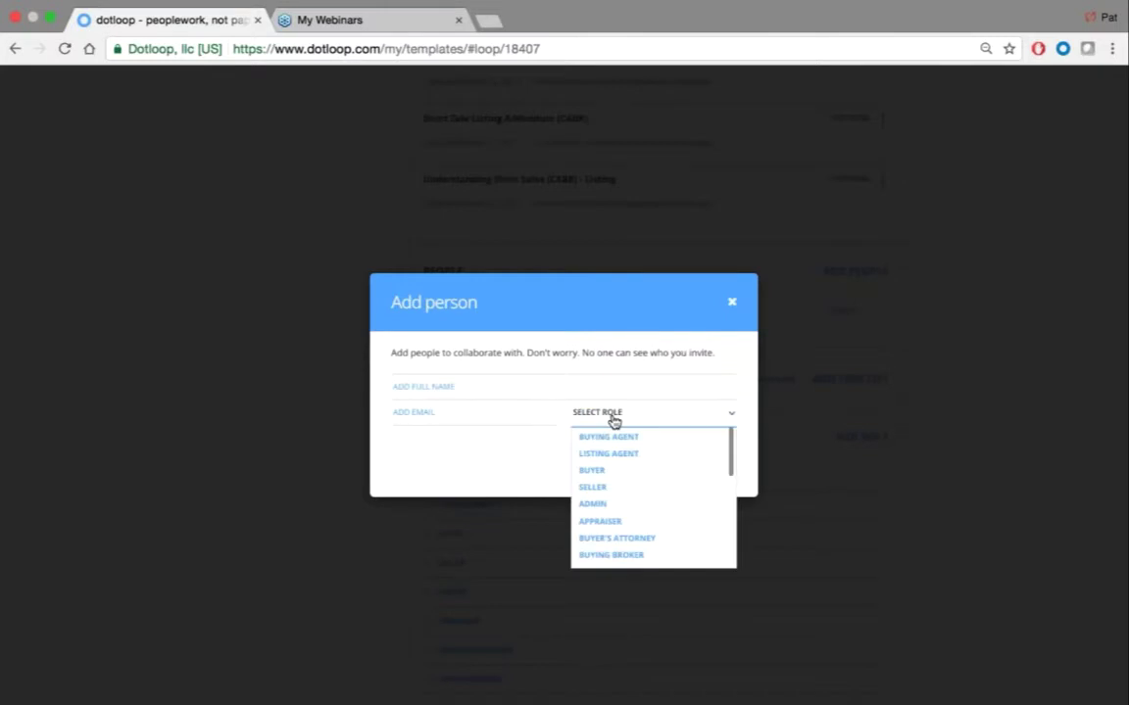
{"action": "left_click", "coordinate": [480, 467]}
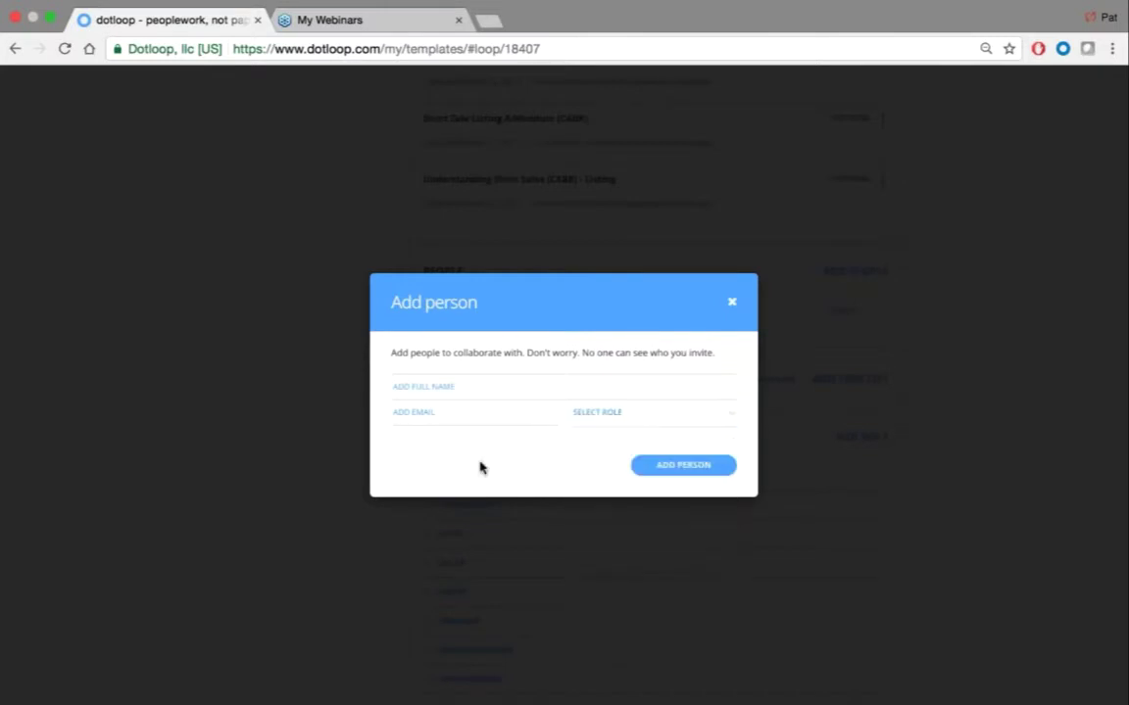
{"action": "left_click", "coordinate": [747, 289]}
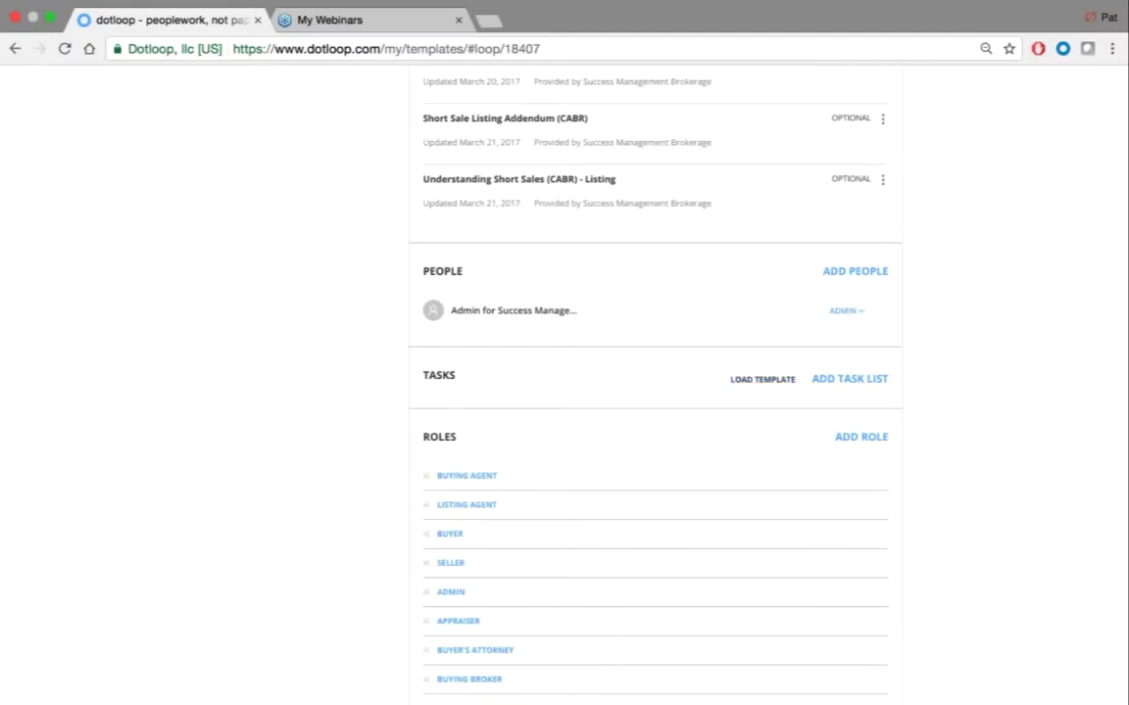
{"action": "left_click", "coordinate": [765, 385]}
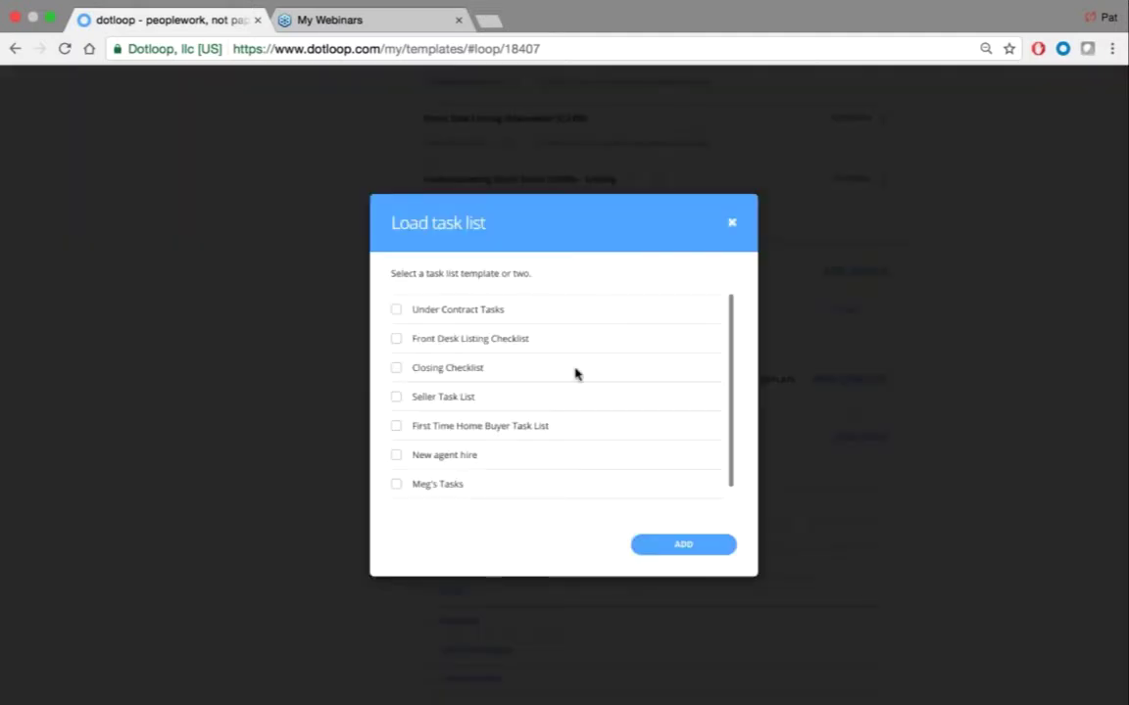
Load the Seller Task List, Closing Checklist and Front Desk Listing Checklist into the template
{"action": "left_click", "coordinate": [396, 397]}
{"action": "left_click", "coordinate": [396, 368]}
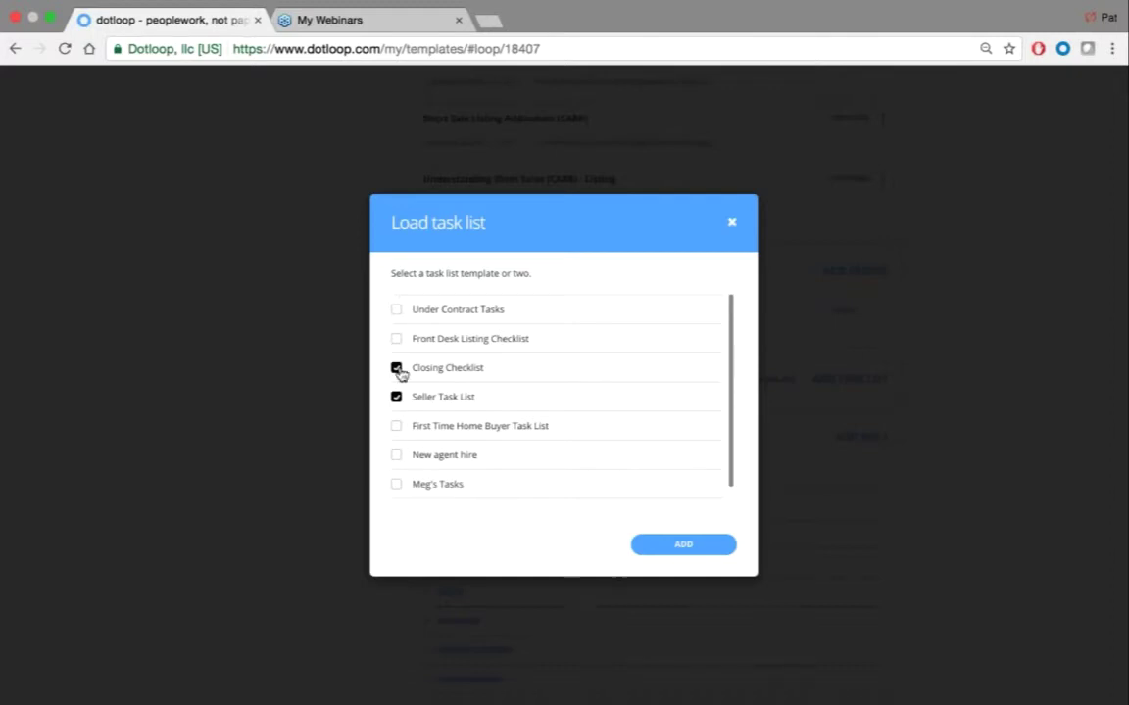
{"action": "left_click", "coordinate": [395, 339]}
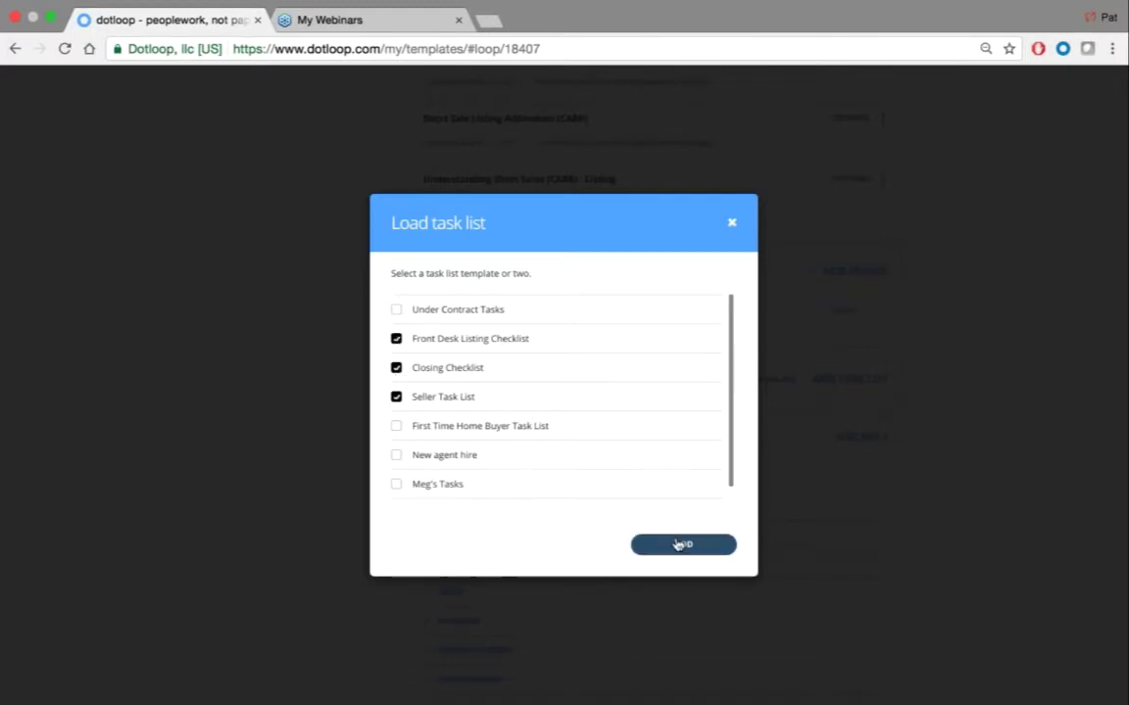
{"action": "left_click", "coordinate": [682, 544]}
{"action": "scroll", "coordinate": [654, 411], "scroll_direction": "down", "scroll_amount": 5}
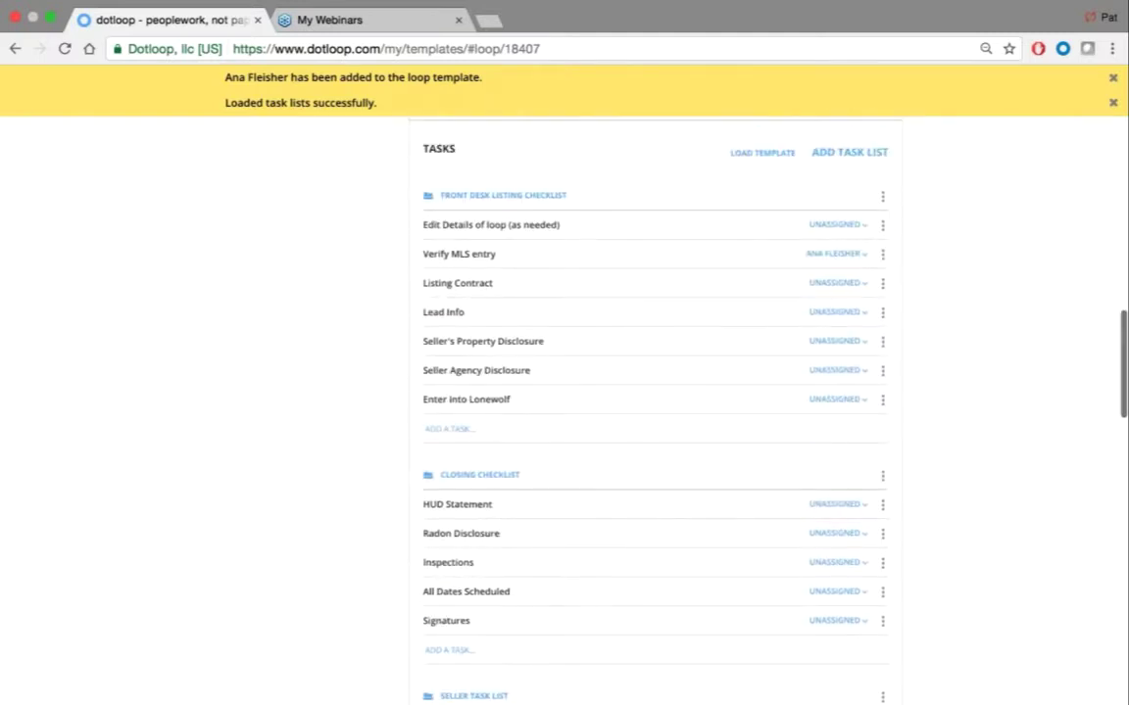
{"action": "mouse_move", "coordinate": [529, 398]}
{"action": "left_mouse_down"}
{"action": "mouse_move", "coordinate": [521, 303]}
{"action": "mouse_move", "coordinate": [525, 398]}
{"action": "left_mouse_up"}
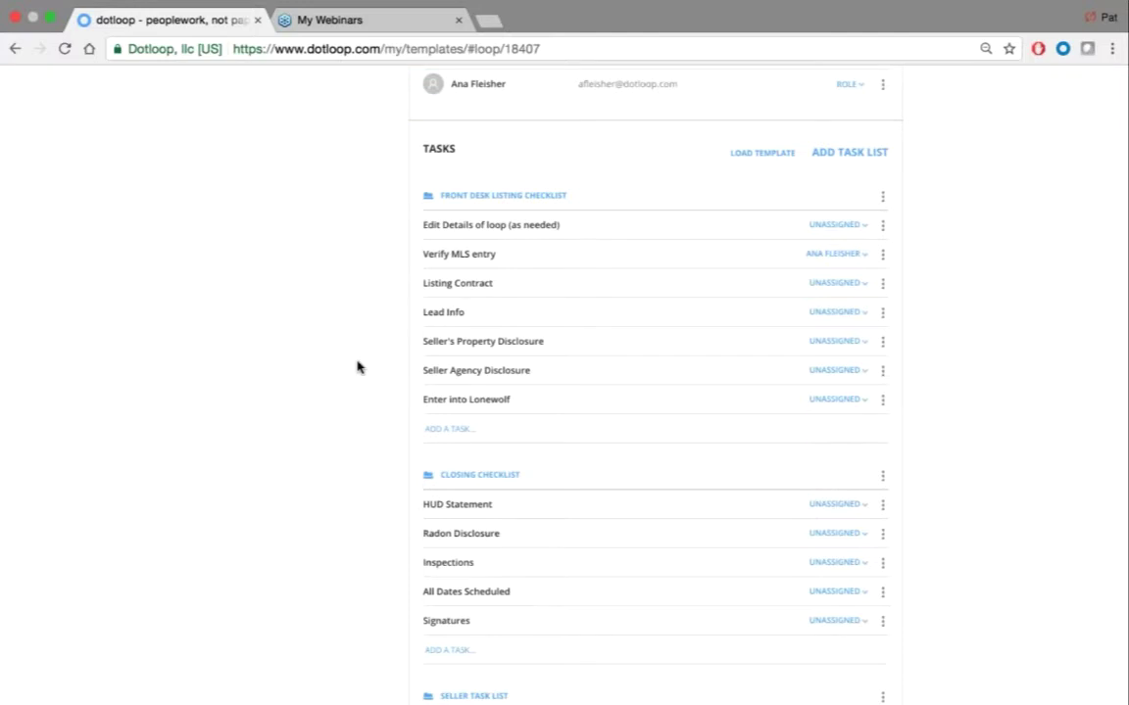
{"action": "scroll", "coordinate": [357, 366], "scroll_direction": "down", "scroll_amount": 5}
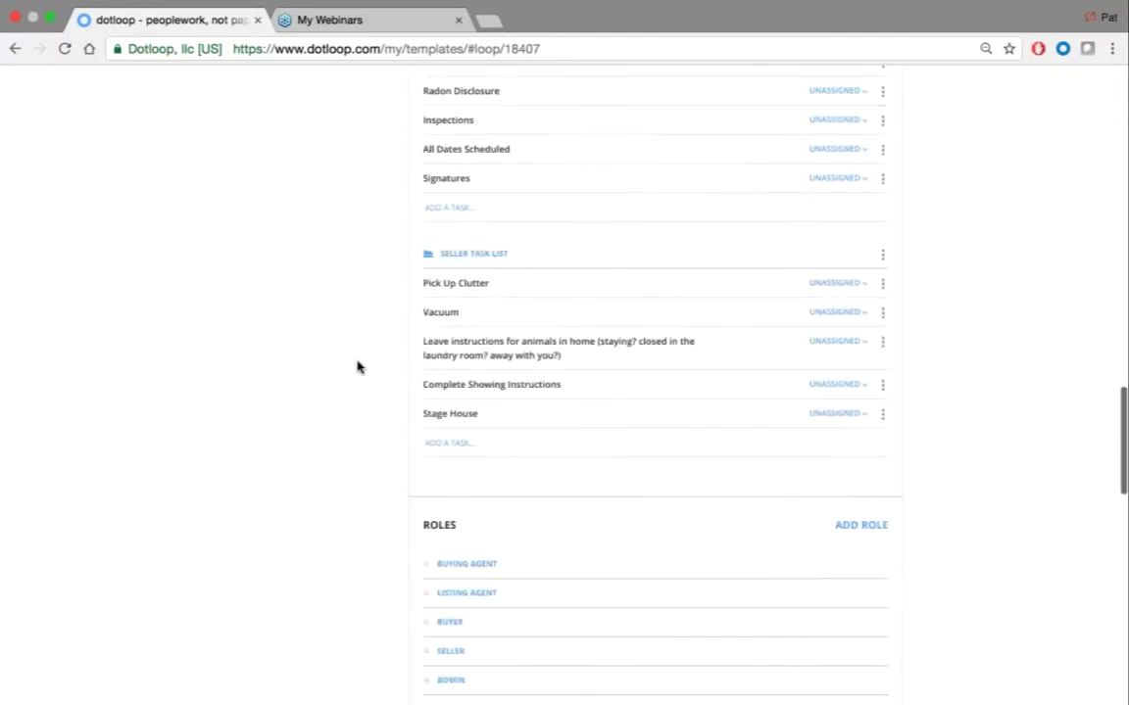
{"action": "scroll", "coordinate": [358, 366], "scroll_direction": "down", "scroll_amount": 5}
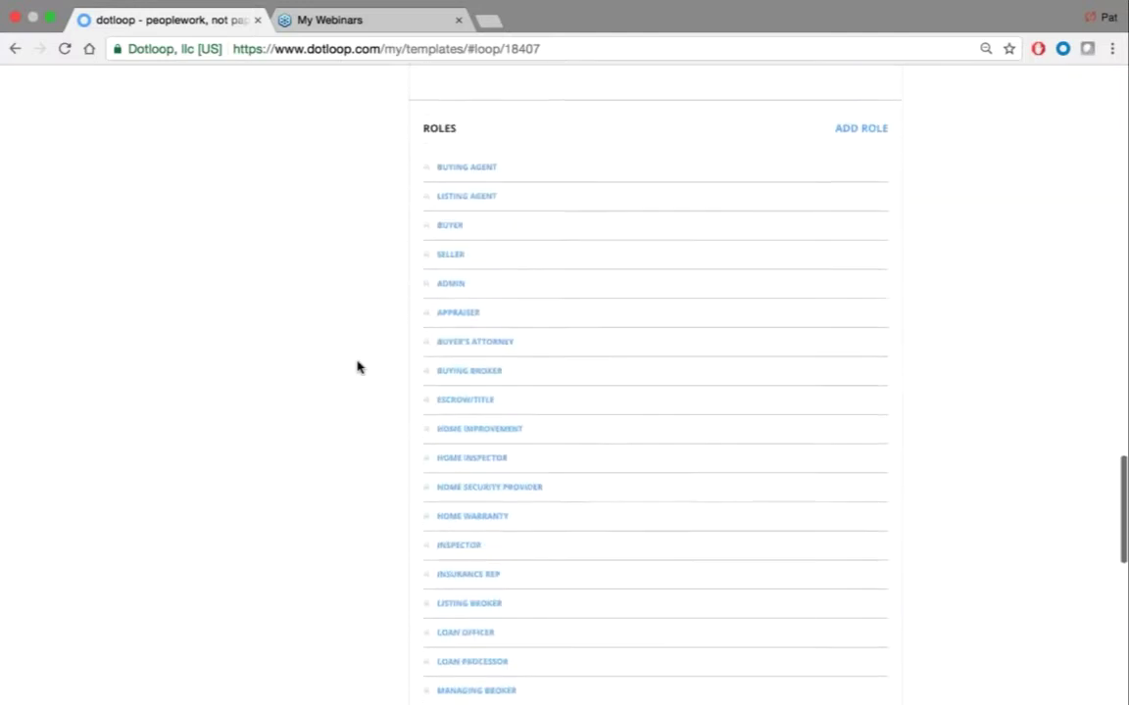
{"action": "scroll", "coordinate": [358, 366], "scroll_direction": "down", "scroll_amount": 1}
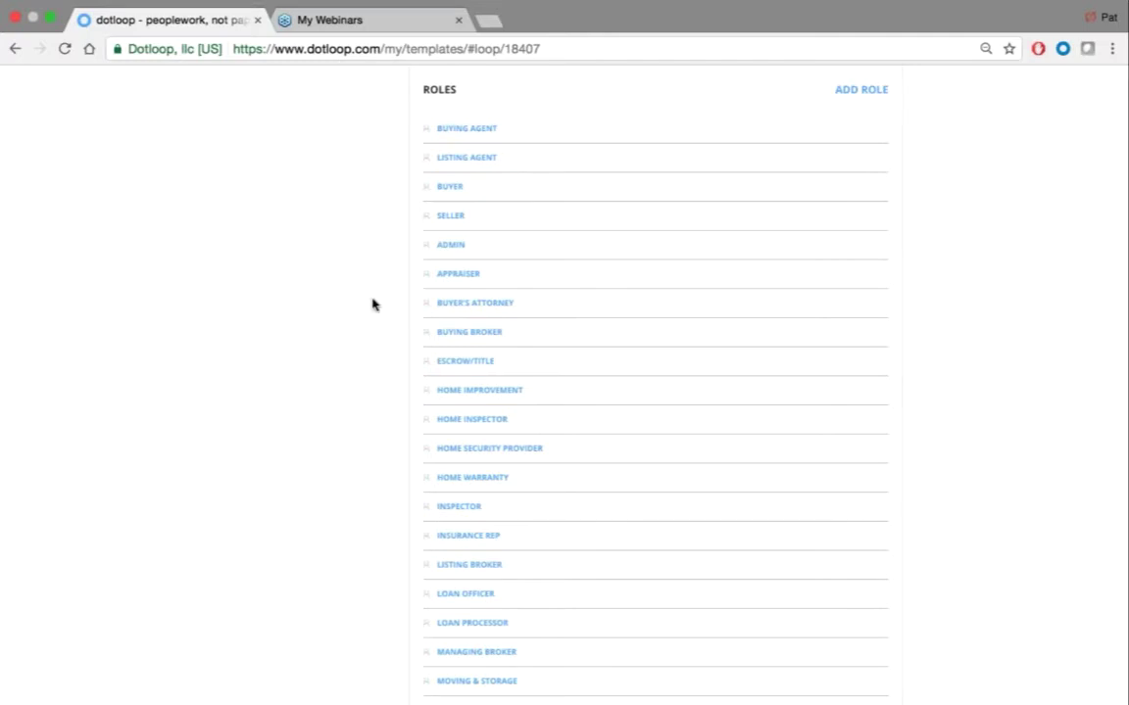
{"action": "scroll", "coordinate": [373, 304], "scroll_direction": "down", "scroll_amount": 5}
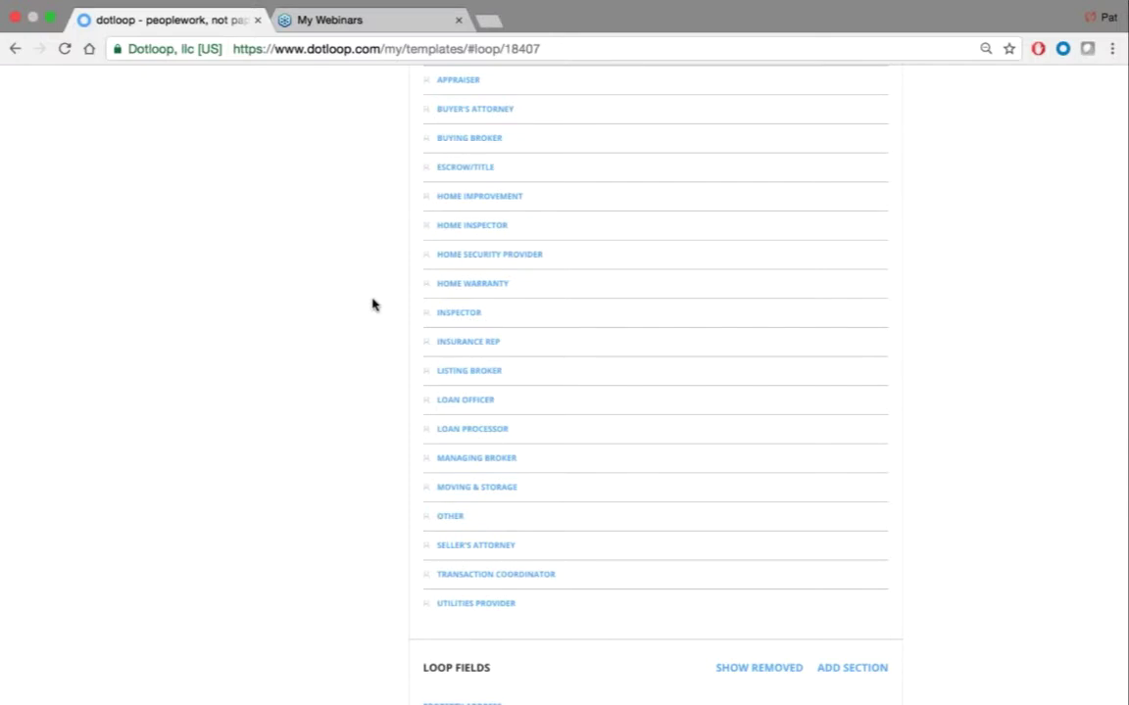
{"action": "scroll", "coordinate": [373, 304], "scroll_direction": "up", "scroll_amount": 5}
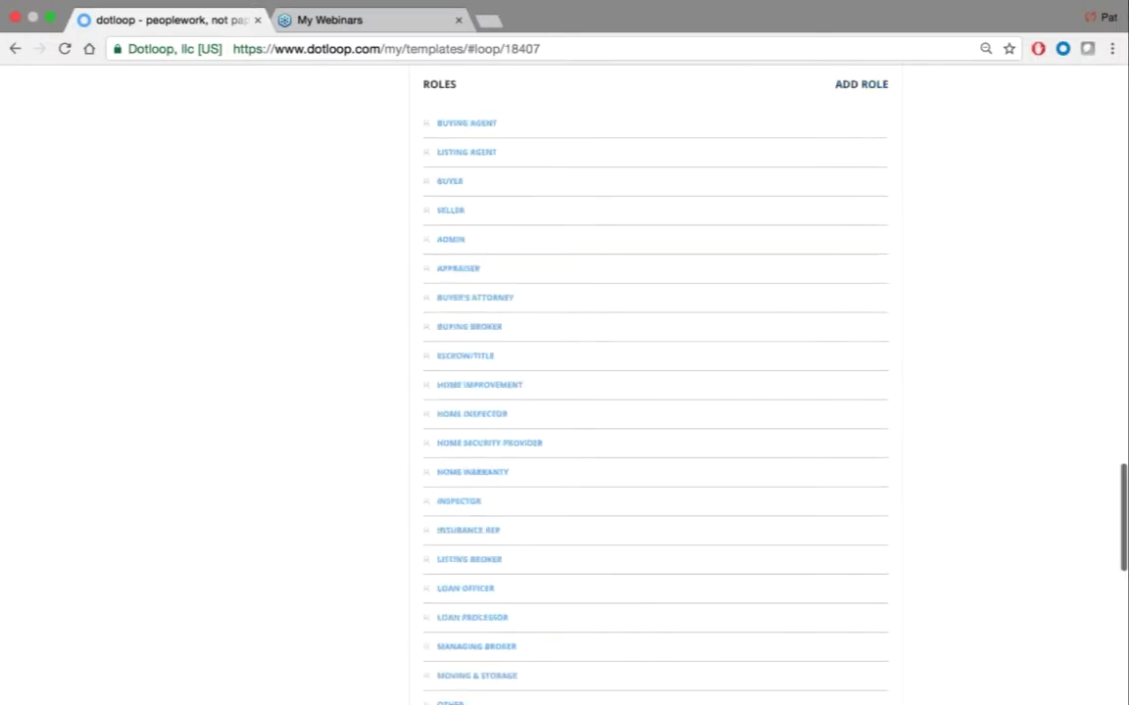
Add a role named Inspector Role and expand it to show its Email and Name fields
{"action": "left_click", "coordinate": [861, 87]}
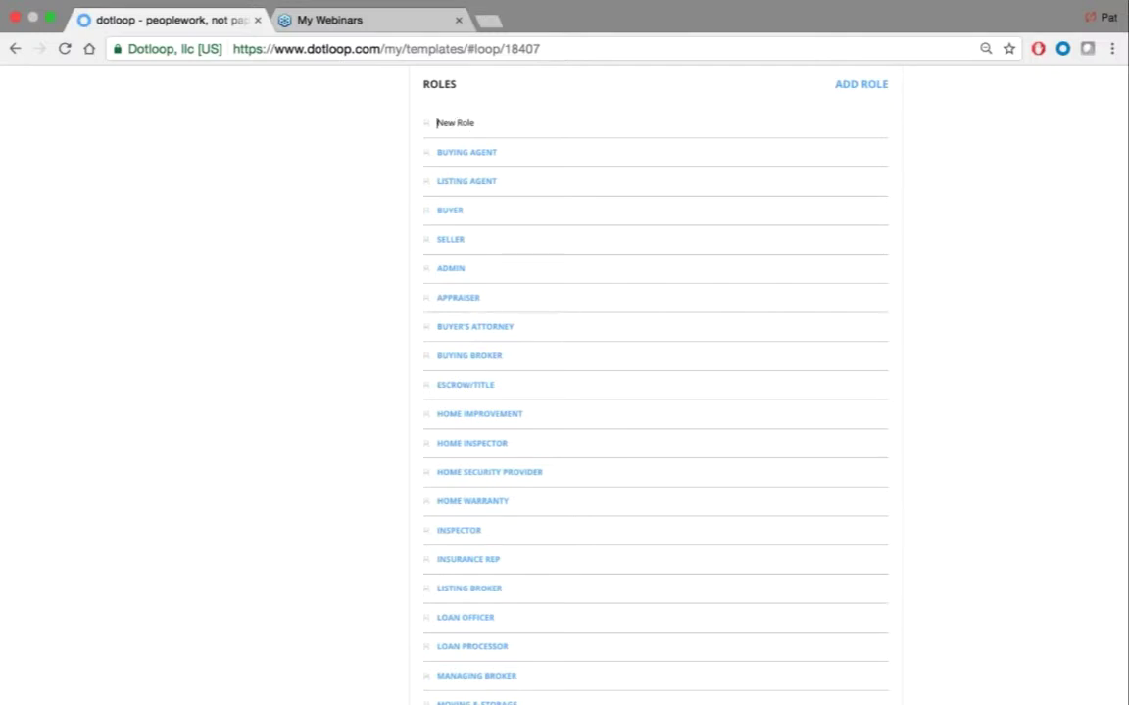
{"action": "key", "text": "Delete"}
{"action": "key", "text": "Delete"}
{"action": "key", "text": "Delete"}
{"action": "key", "text": "Delete"}
{"action": "type", "text": "Inspeco"}
{"action": "key", "text": "BackSpace"}
{"action": "key", "text": "BackSpace"}
{"action": "type", "text": "tor"}
{"action": "key", "text": "Return"}
{"action": "left_click", "coordinate": [466, 127]}
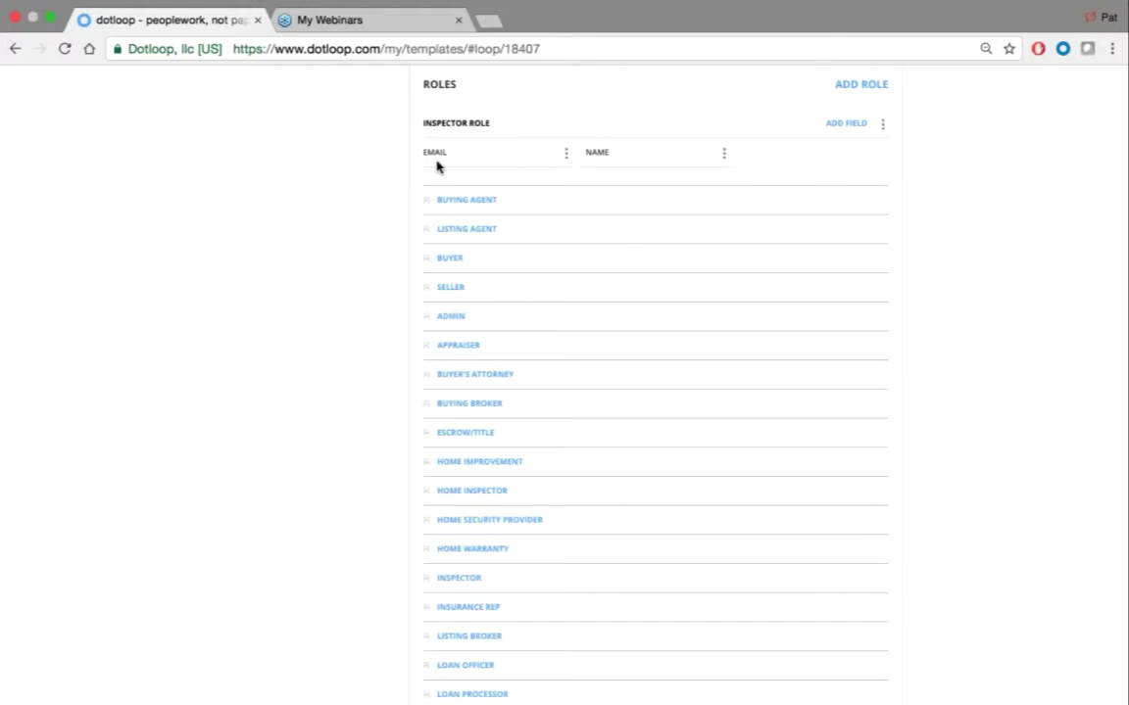
Add a Company Name text field to the Inspector Role
{"action": "left_click", "coordinate": [844, 125]}
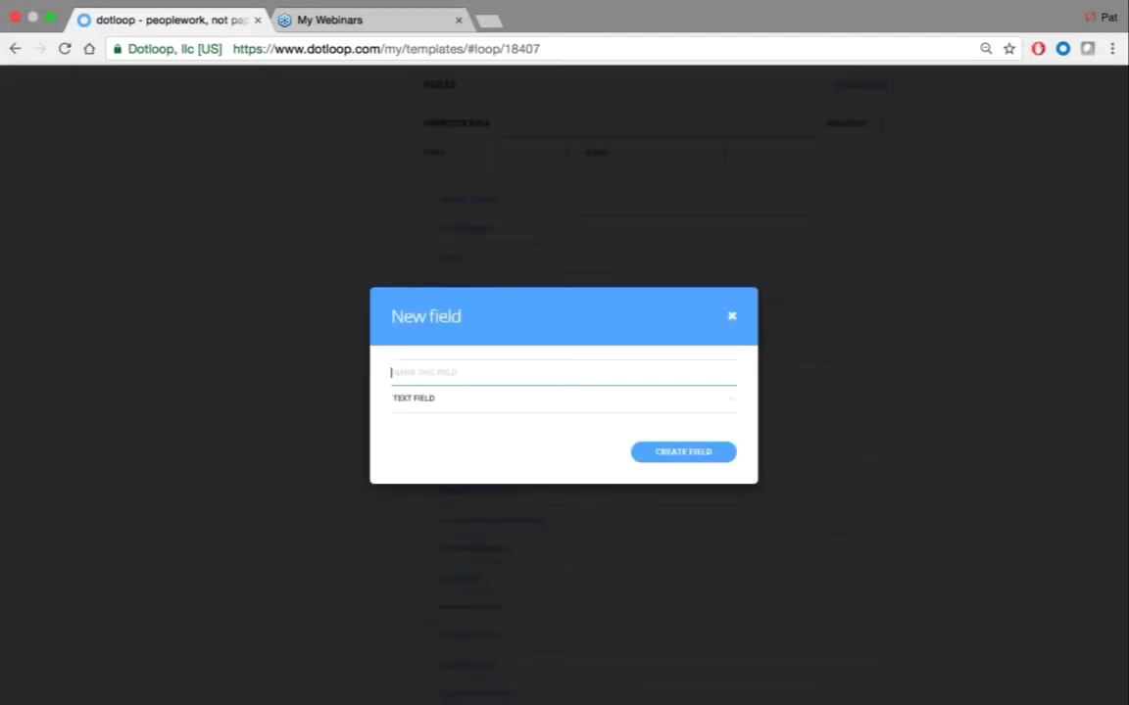
{"action": "type", "text": "Company Name"}
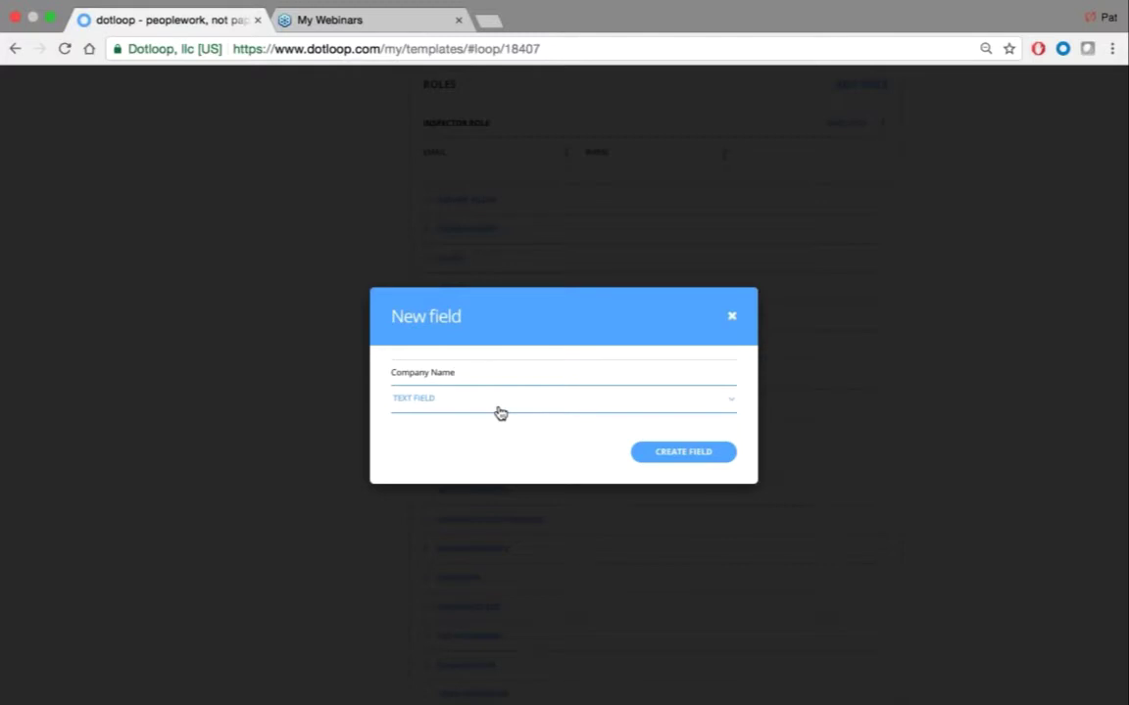
{"action": "left_click", "coordinate": [498, 408]}
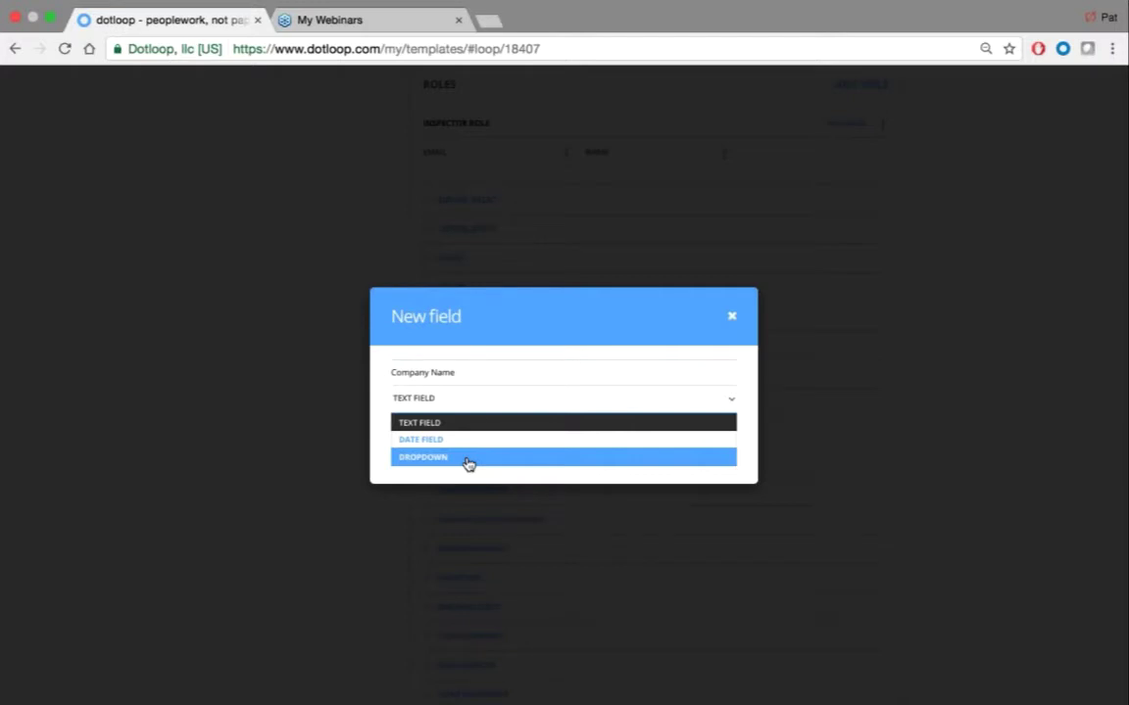
{"action": "left_click", "coordinate": [456, 424]}
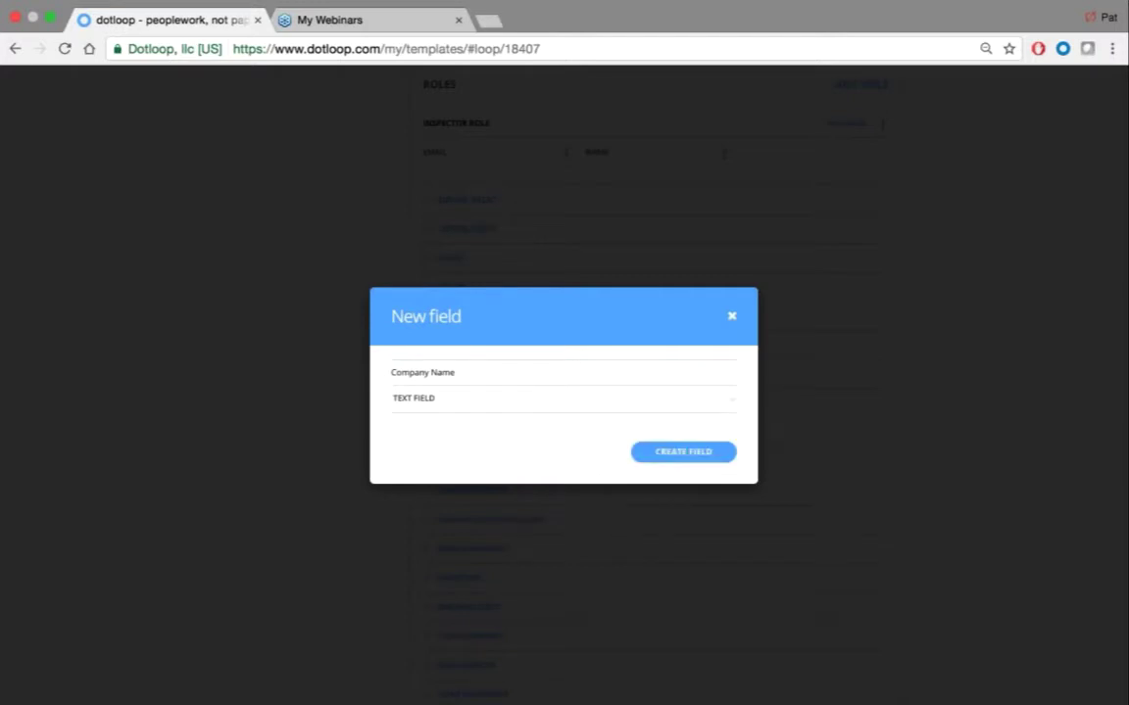
{"action": "left_click", "coordinate": [678, 460]}
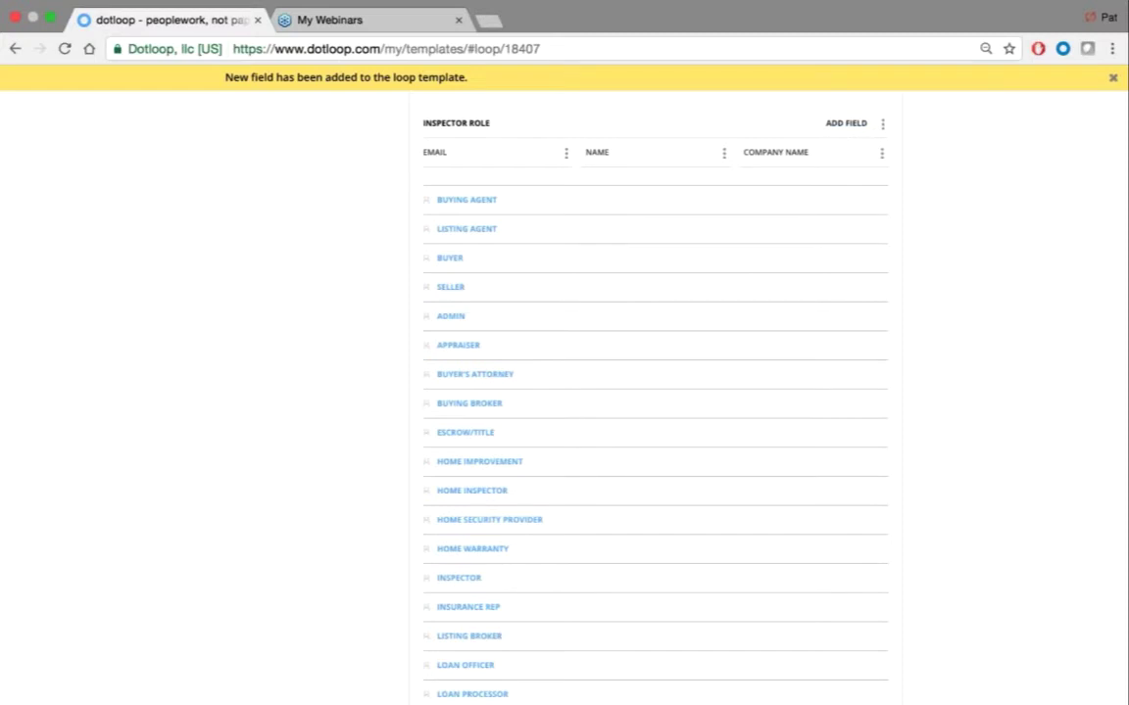
Add a Phone Number field to the Inspector Role
{"action": "left_click", "coordinate": [846, 123]}
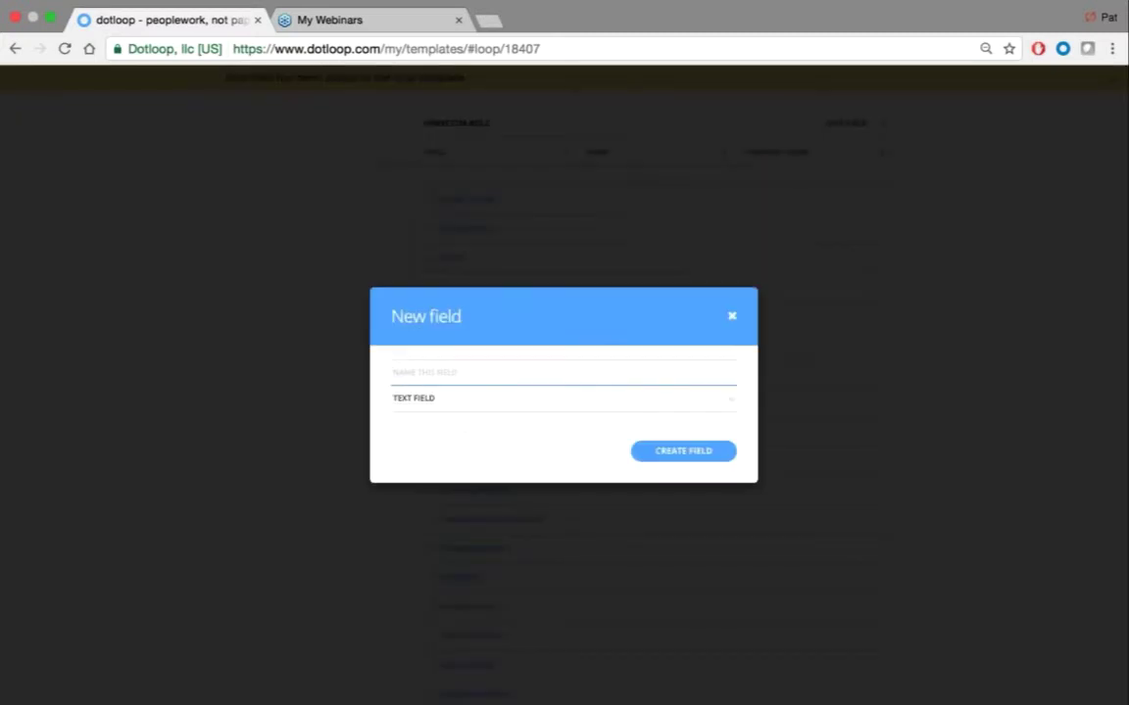
{"action": "type", "text": "Phone Number"}
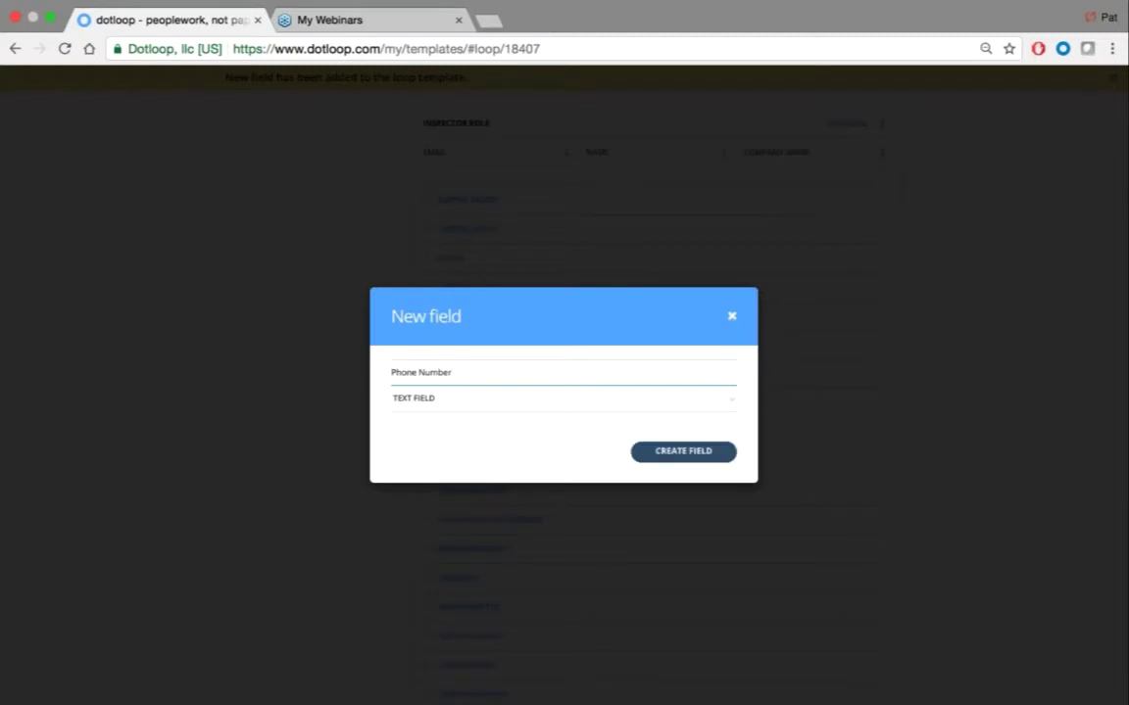
{"action": "left_click", "coordinate": [683, 451]}
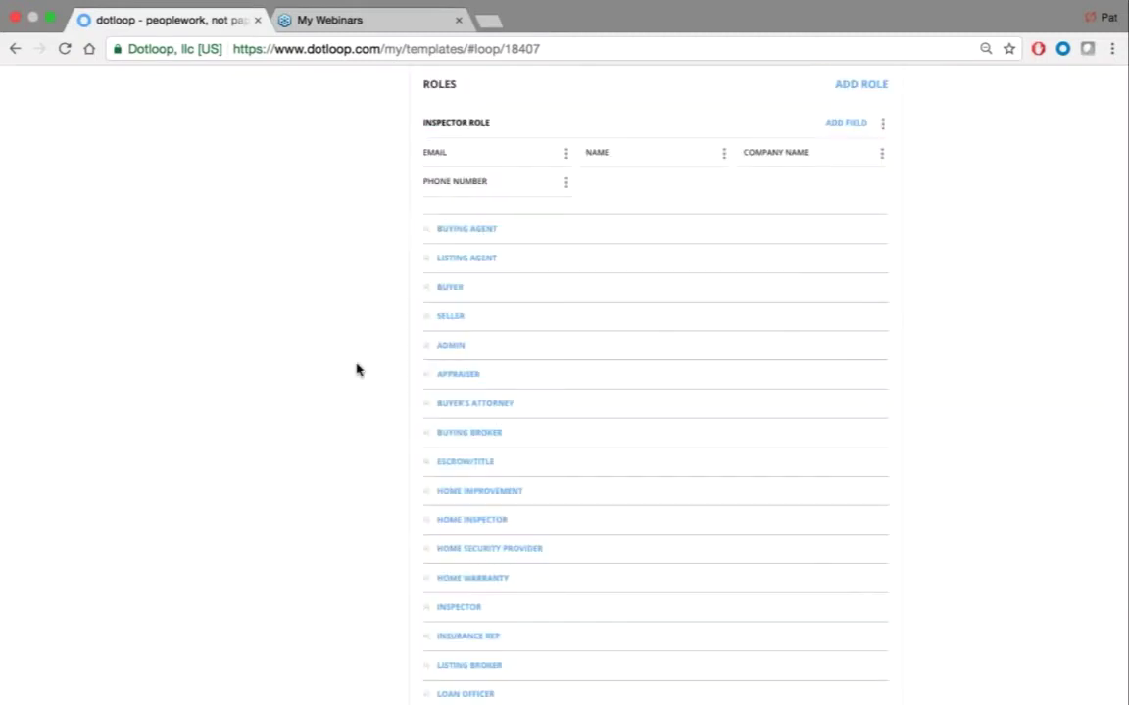
Under Loop Fields, expand the Property Address, Financials and Contract Dates sections
{"action": "scroll", "coordinate": [357, 369], "scroll_direction": "down", "scroll_amount": 2}
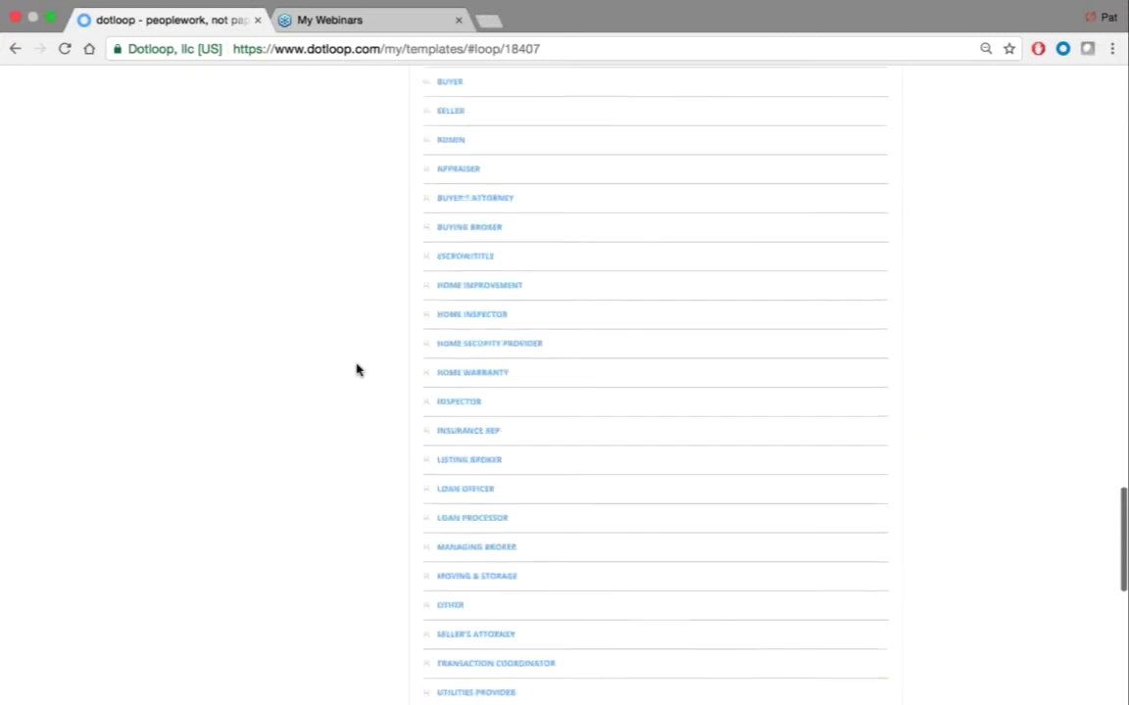
{"action": "scroll", "coordinate": [357, 369], "scroll_direction": "down", "scroll_amount": 4}
{"action": "scroll", "coordinate": [357, 369], "scroll_direction": "down", "scroll_amount": 3}
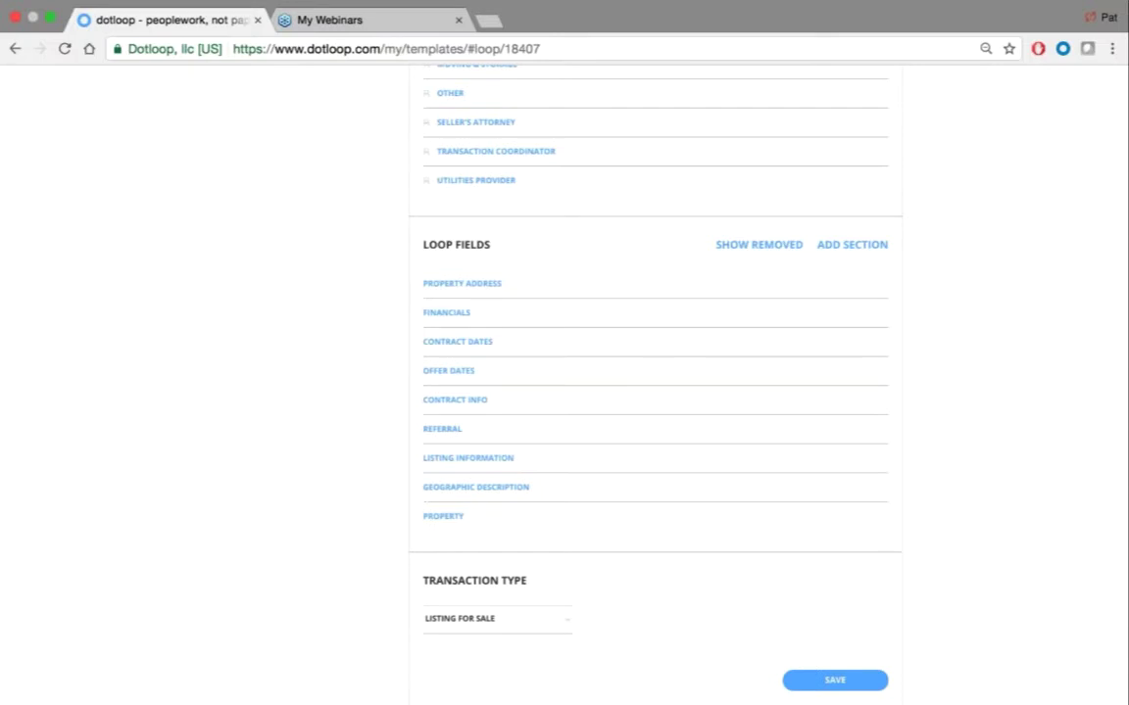
{"action": "left_click", "coordinate": [461, 283]}
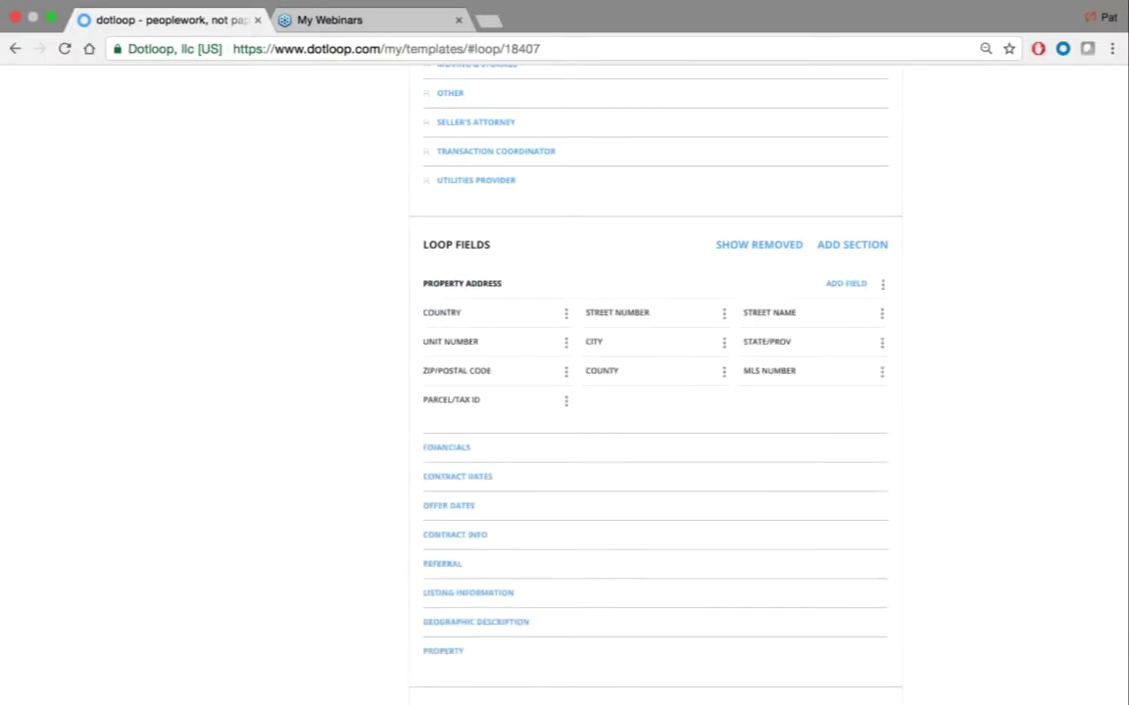
{"action": "scroll", "coordinate": [463, 290], "scroll_direction": "down", "scroll_amount": 1}
{"action": "left_click", "coordinate": [445, 418]}
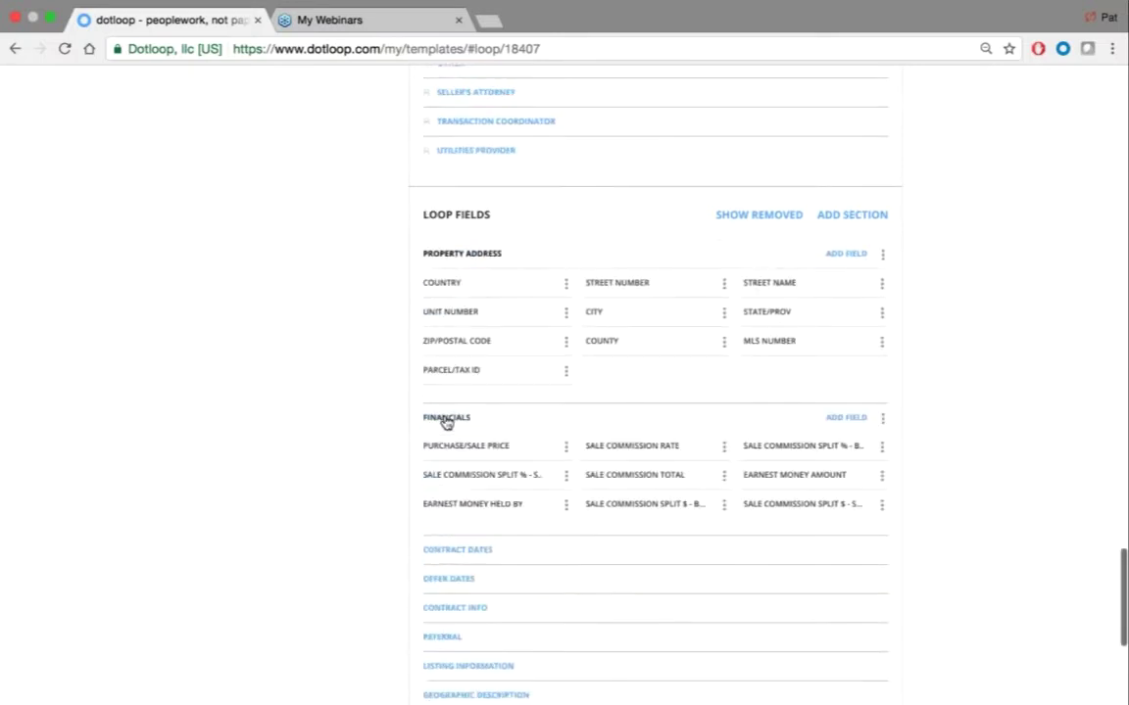
{"action": "scroll", "coordinate": [369, 435], "scroll_direction": "down", "scroll_amount": 3}
{"action": "left_click", "coordinate": [439, 429]}
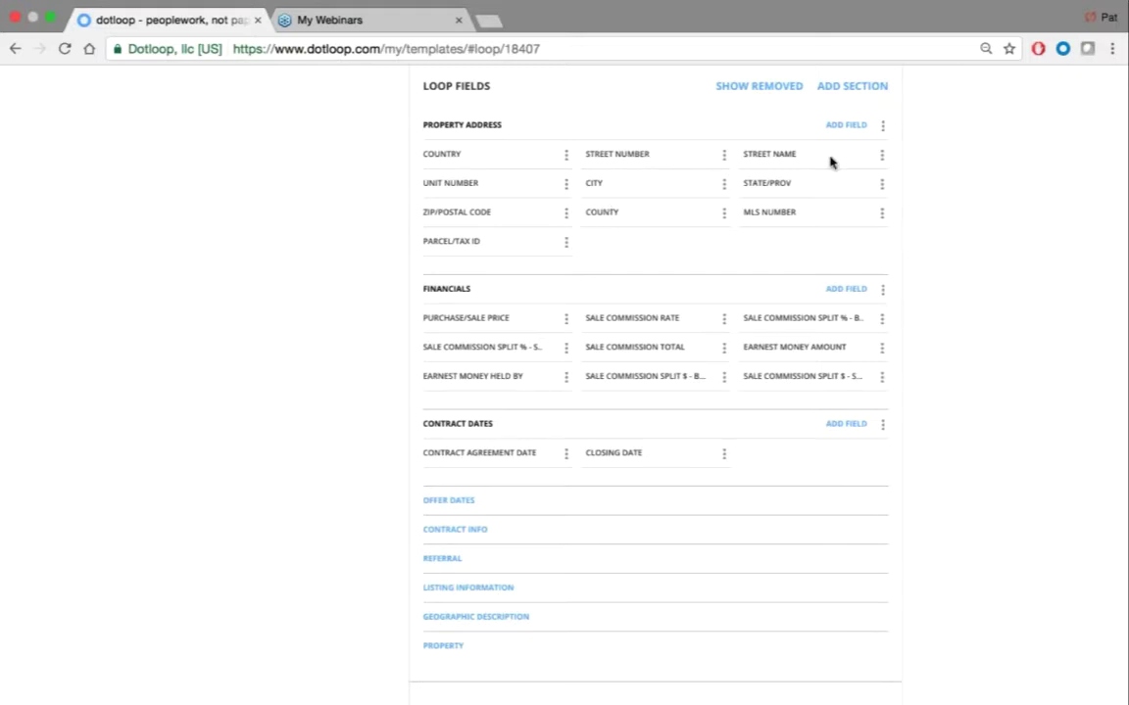
Create a Street Type field of type Text Field in Property Address
{"action": "left_click", "coordinate": [846, 125]}
{"action": "type", "text": "Str"}
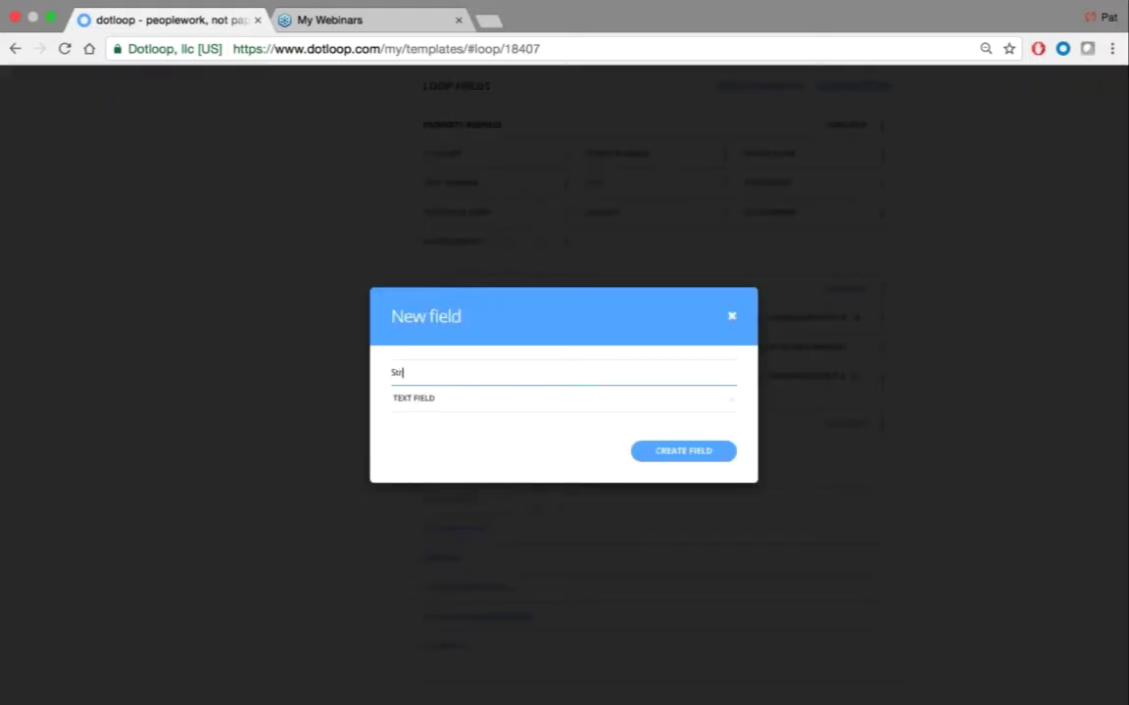
{"action": "type", "text": "eet Type"}
{"action": "left_click", "coordinate": [459, 404]}
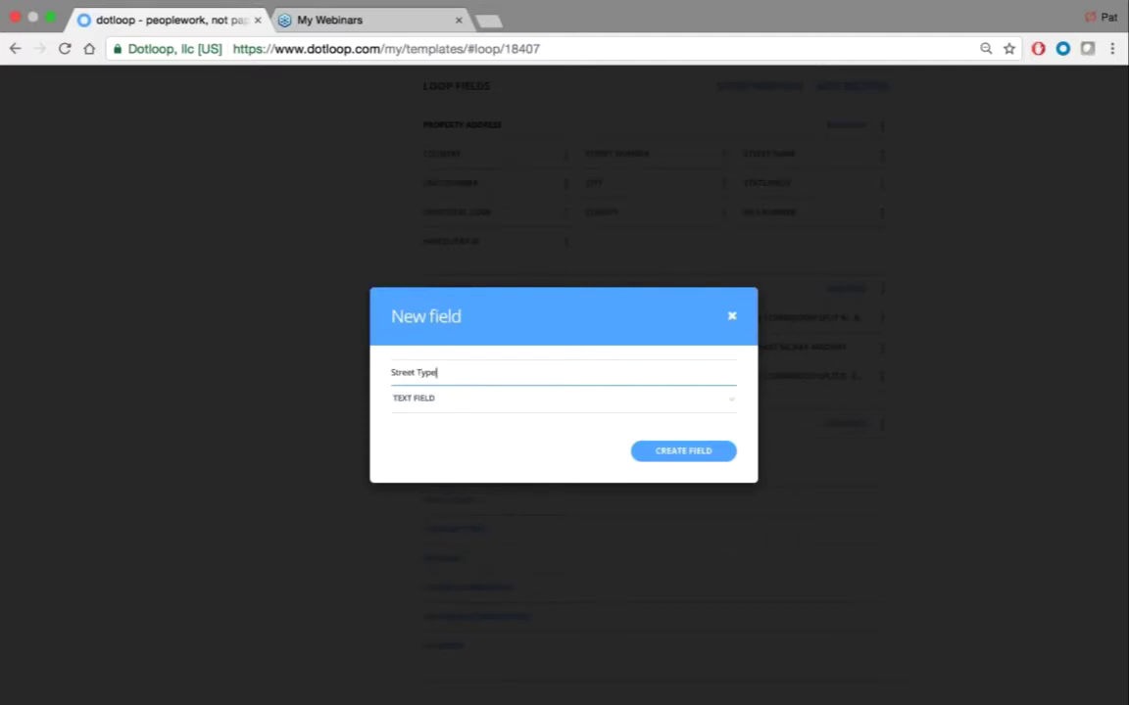
{"action": "left_click", "coordinate": [676, 451]}
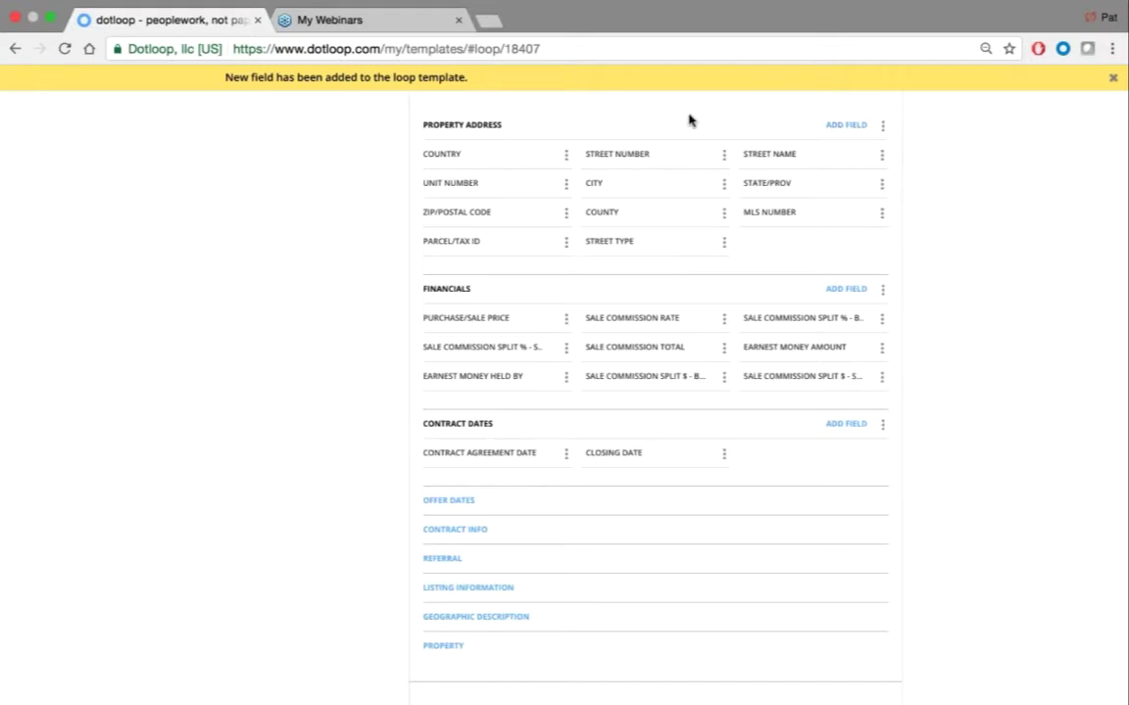
{"action": "scroll", "coordinate": [353, 323], "scroll_direction": "down", "scroll_amount": 3}
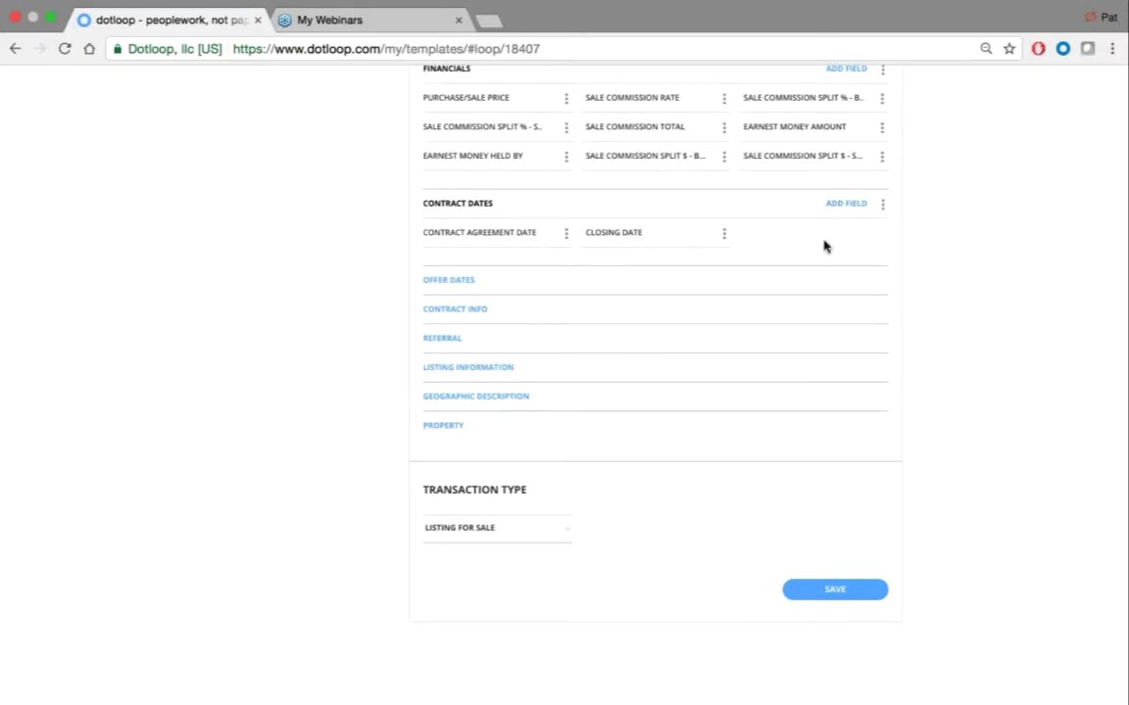
Expand Geographic Description, review the loop fields, and save the Brand New Loop Template
{"action": "scroll", "coordinate": [366, 318], "scroll_direction": "down", "scroll_amount": 2}
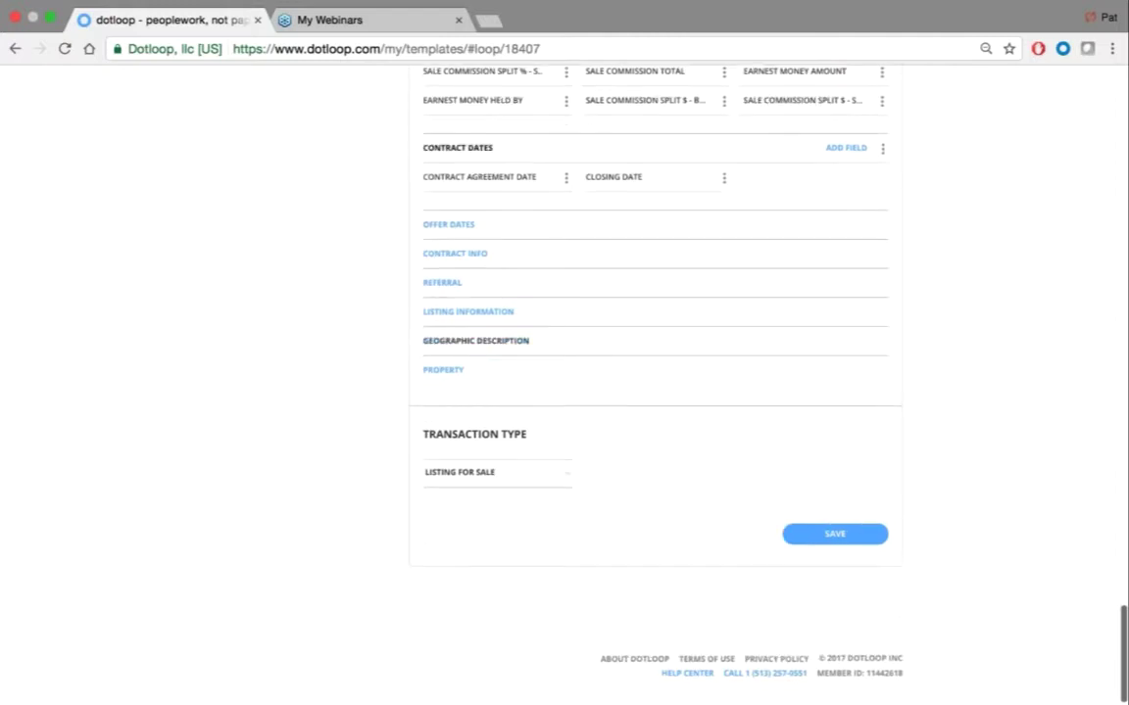
{"action": "left_click", "coordinate": [460, 341]}
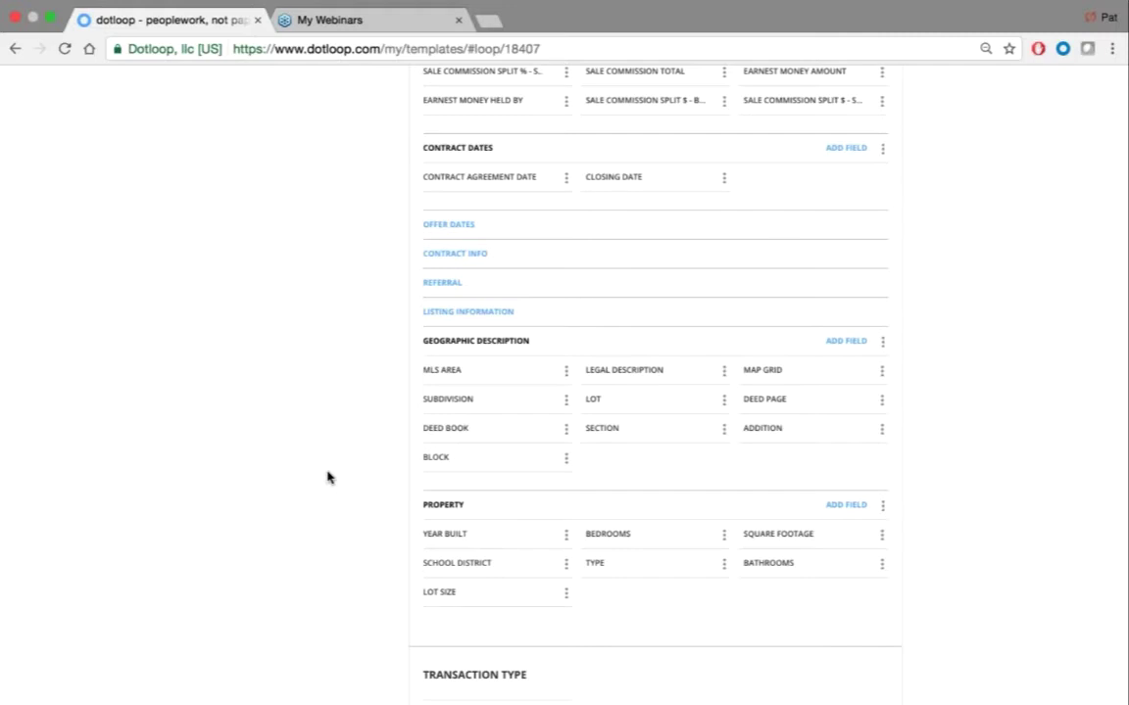
{"action": "scroll", "coordinate": [327, 475], "scroll_direction": "up", "scroll_amount": 5}
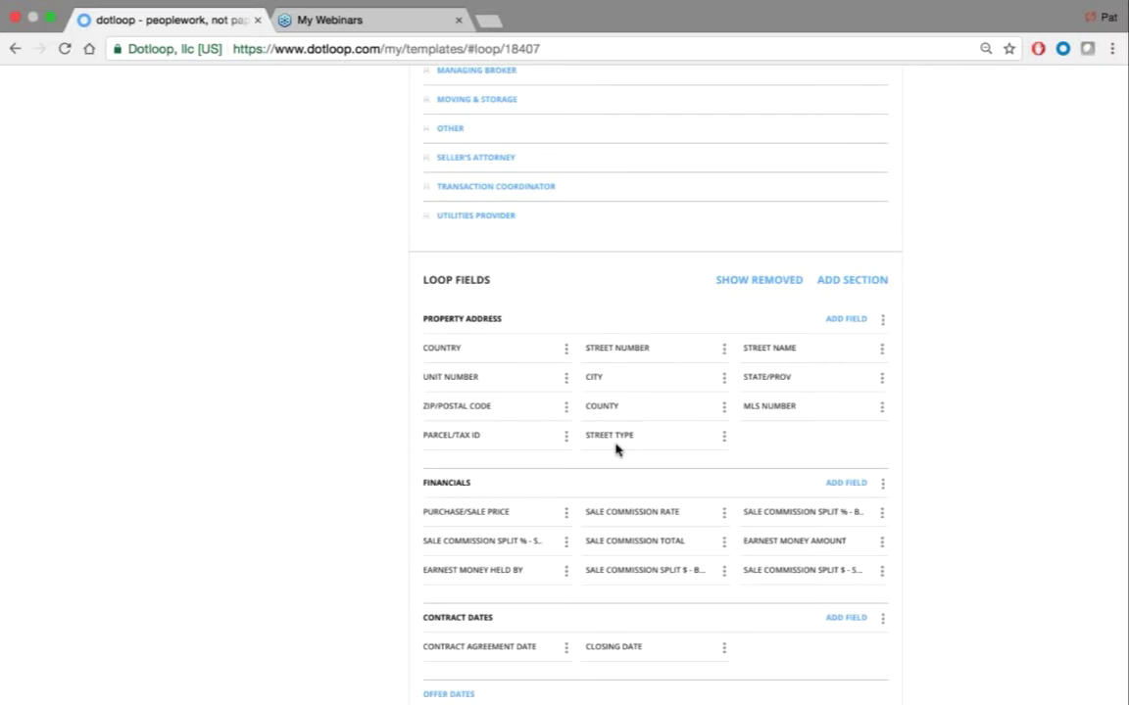
{"action": "scroll", "coordinate": [949, 397], "scroll_direction": "down", "scroll_amount": 7}
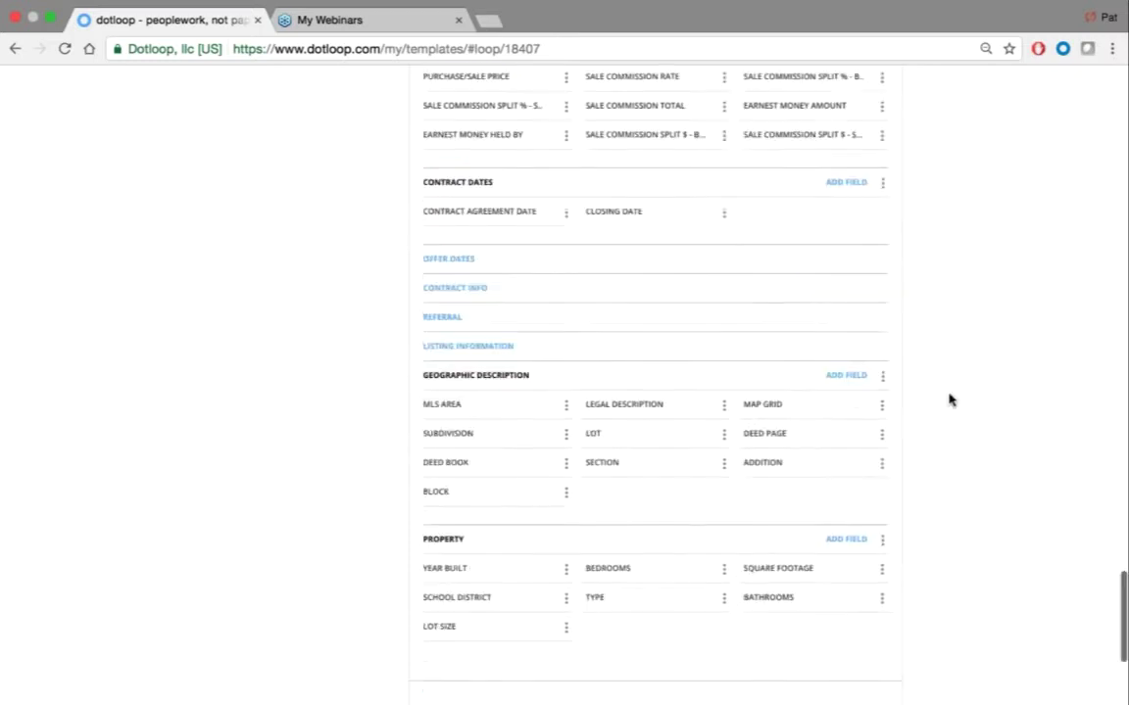
{"action": "left_click", "coordinate": [838, 534]}
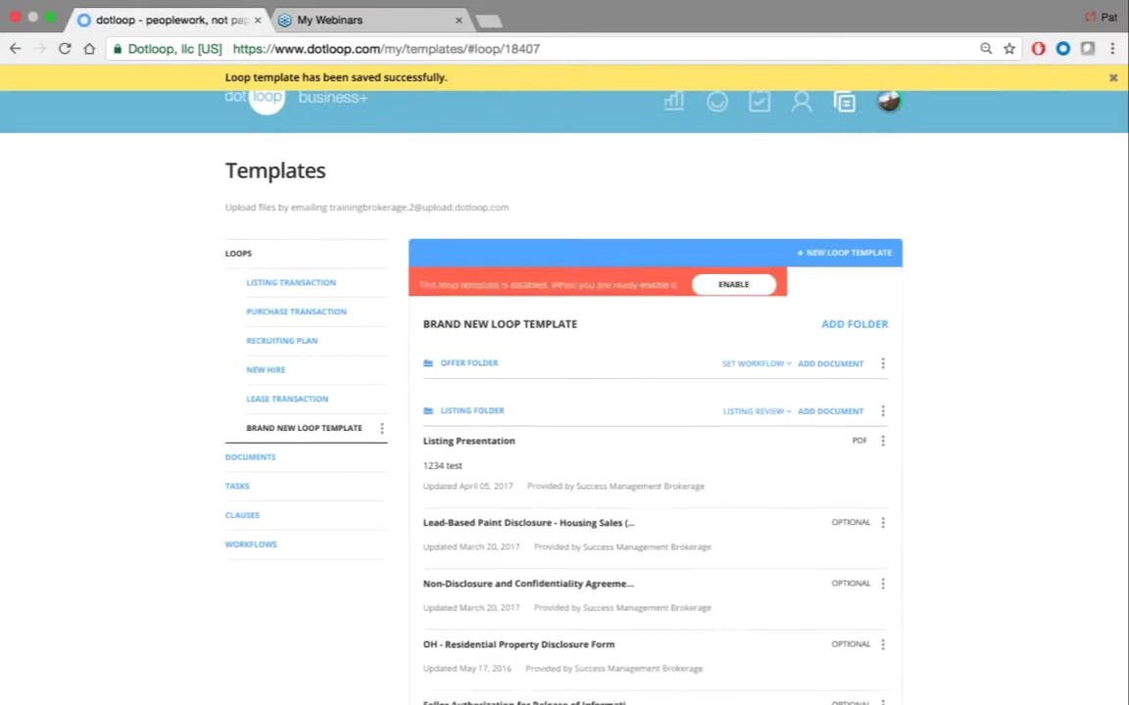
Open Exclusive Right to Sell Listing Contract (CABR) from Success Management Master Folder > Listing Packet
{"action": "left_click", "coordinate": [262, 468]}
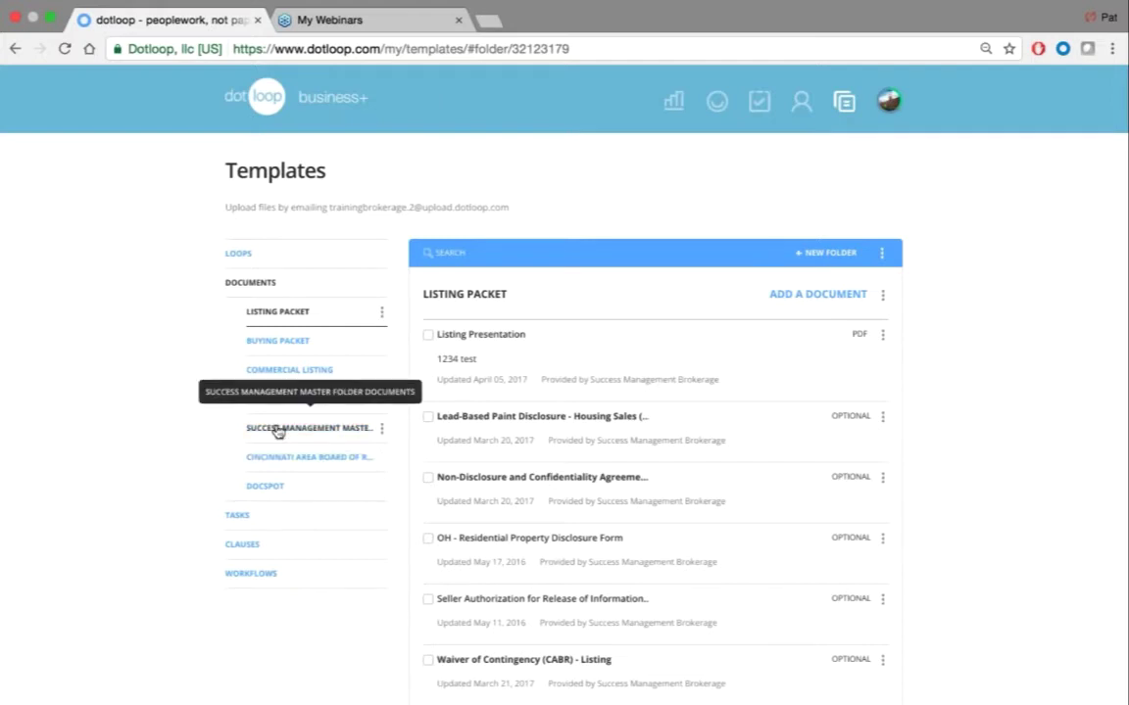
{"action": "left_click", "coordinate": [278, 432]}
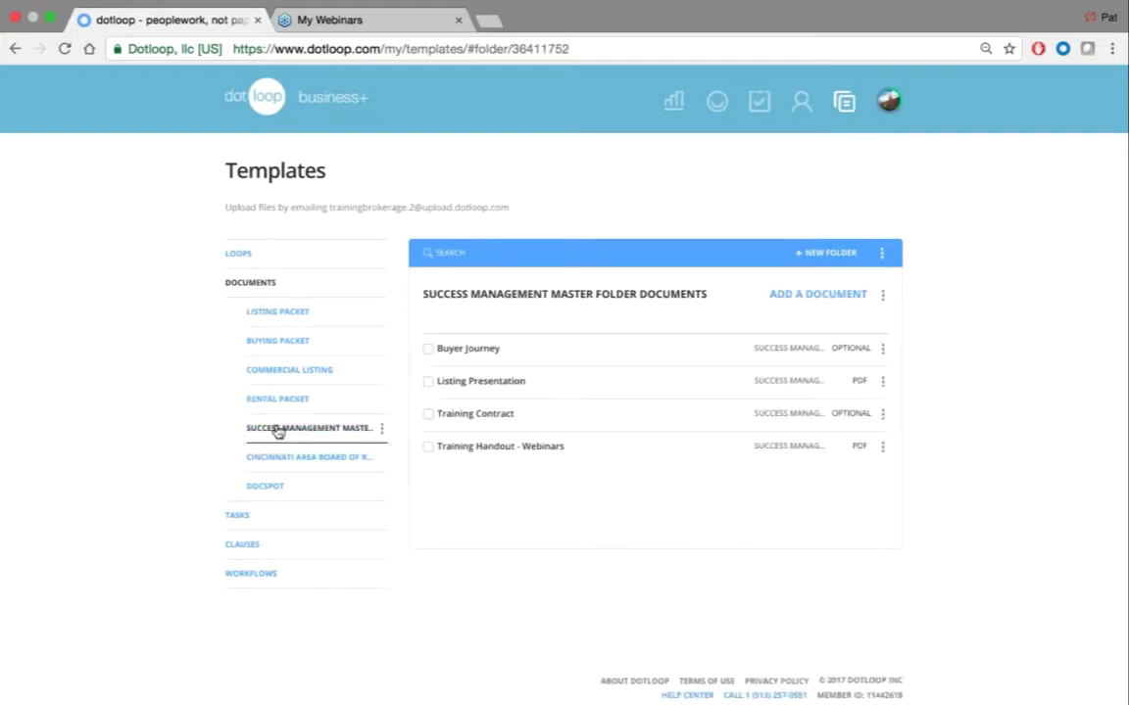
{"action": "left_click", "coordinate": [284, 312]}
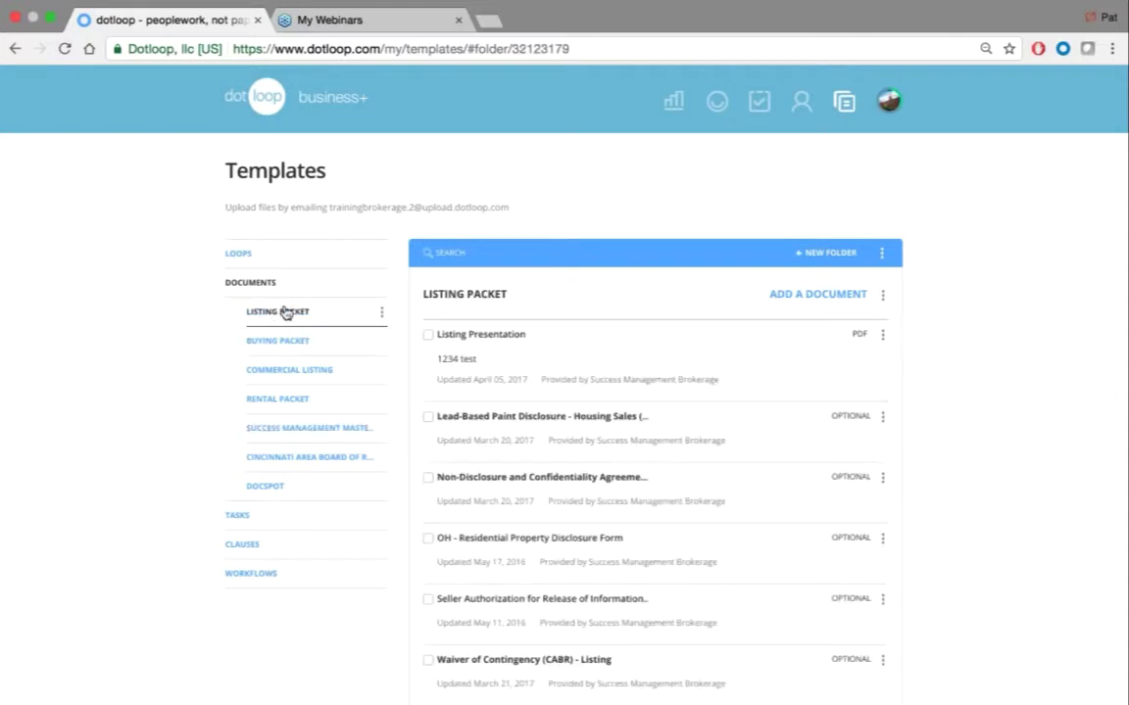
{"action": "scroll", "coordinate": [549, 392], "scroll_direction": "down", "scroll_amount": 5}
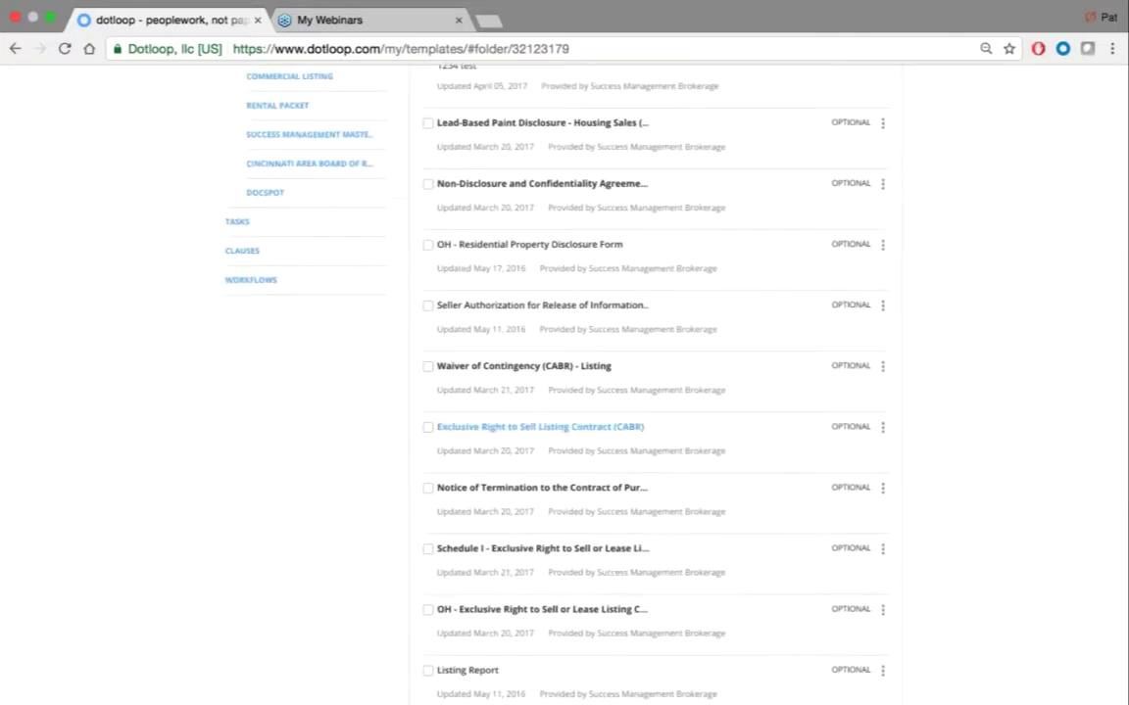
{"action": "left_click", "coordinate": [558, 428]}
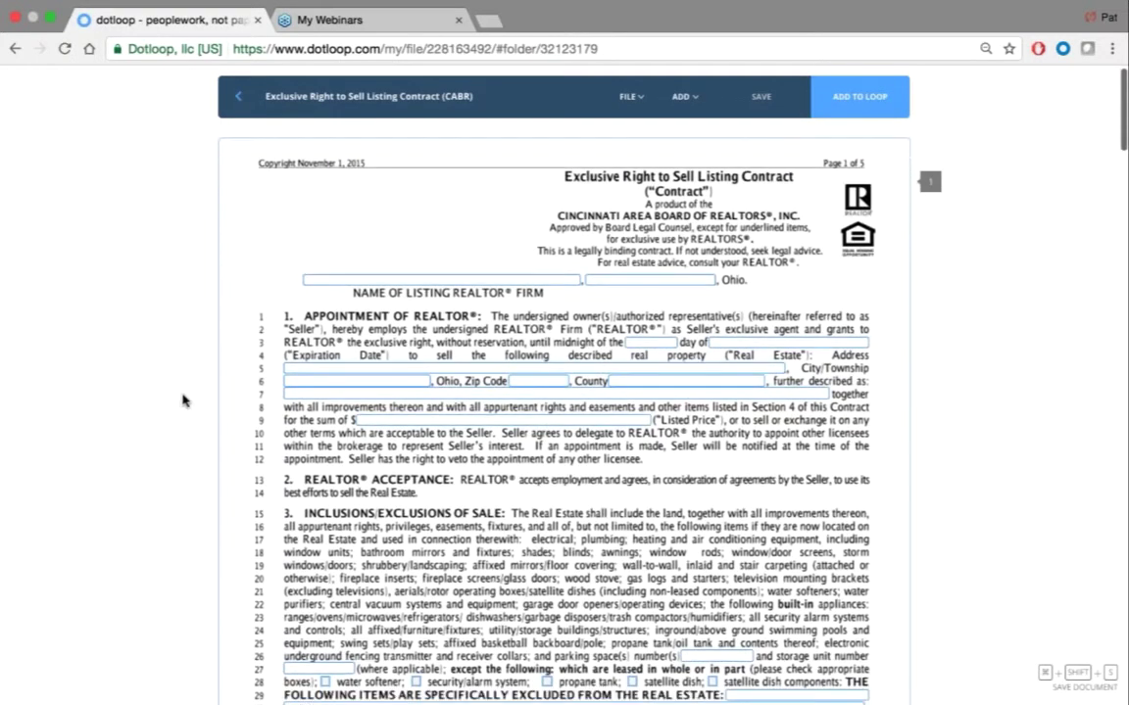
Relabel the selected contract field as Street Type via the label search
{"action": "left_click", "coordinate": [497, 392]}
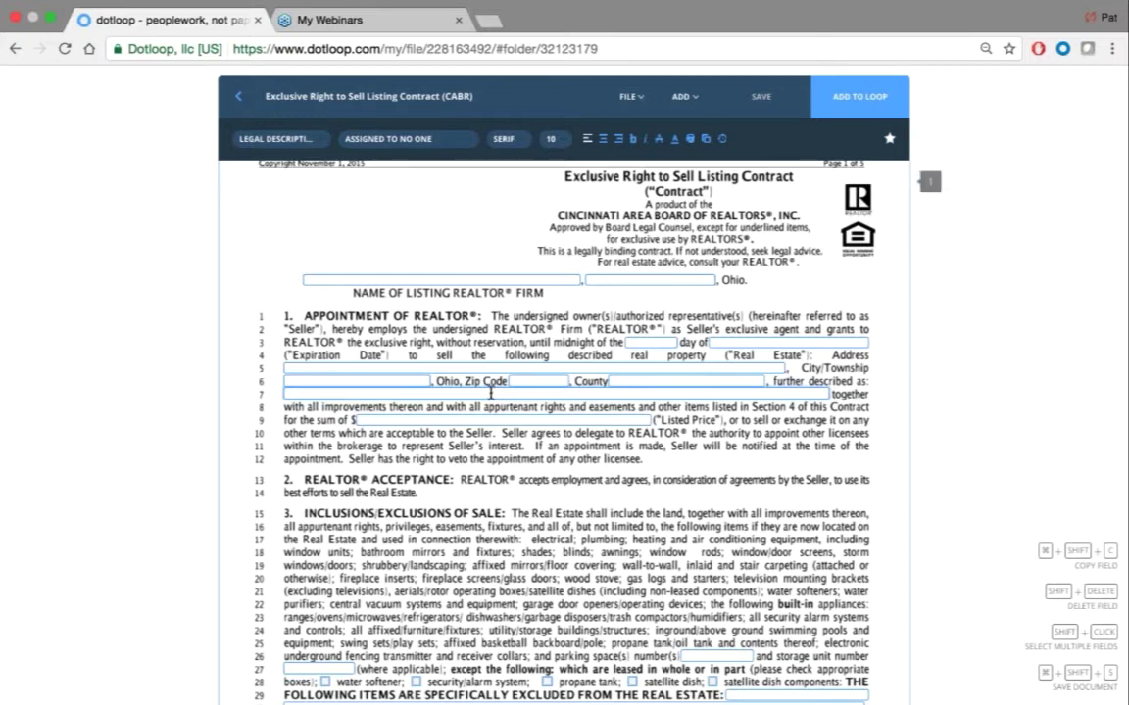
{"action": "left_click", "coordinate": [260, 139]}
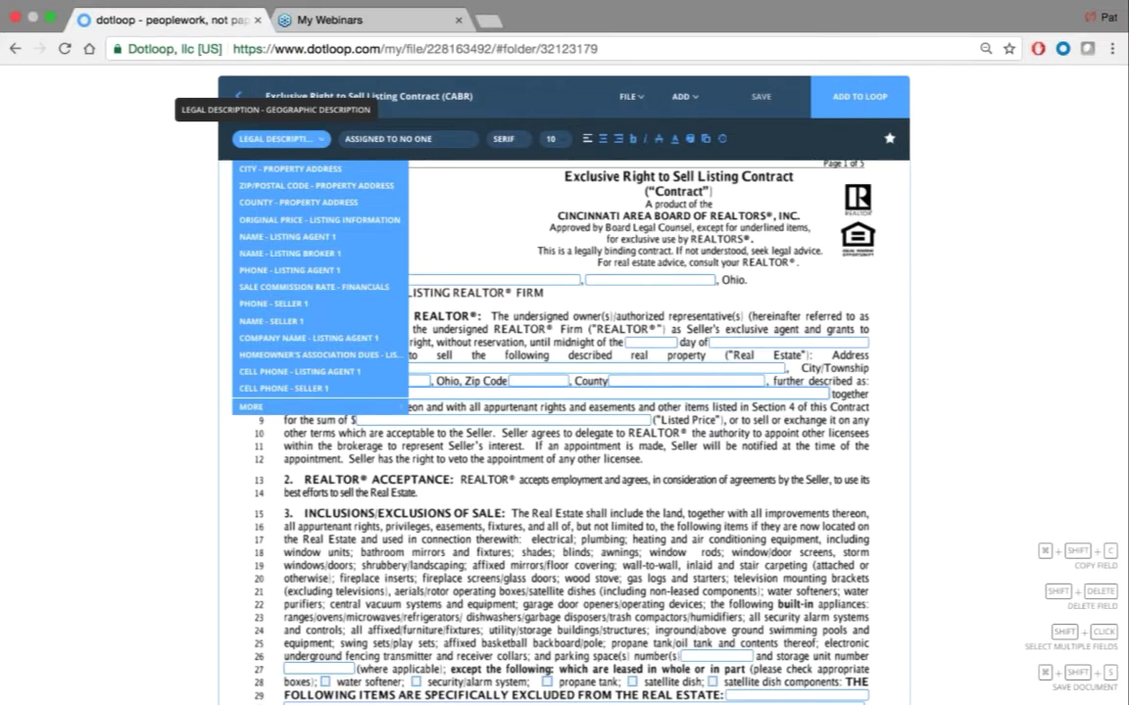
{"action": "left_click", "coordinate": [245, 409]}
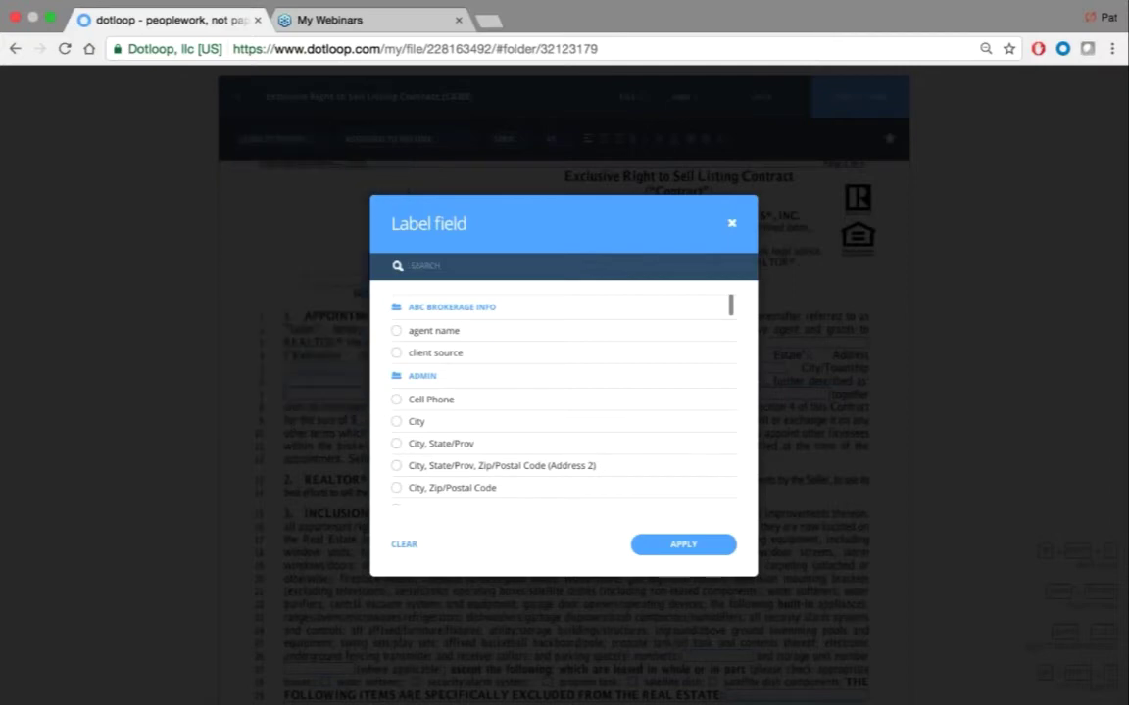
{"action": "left_click", "coordinate": [427, 266]}
{"action": "type", "text": "street"}
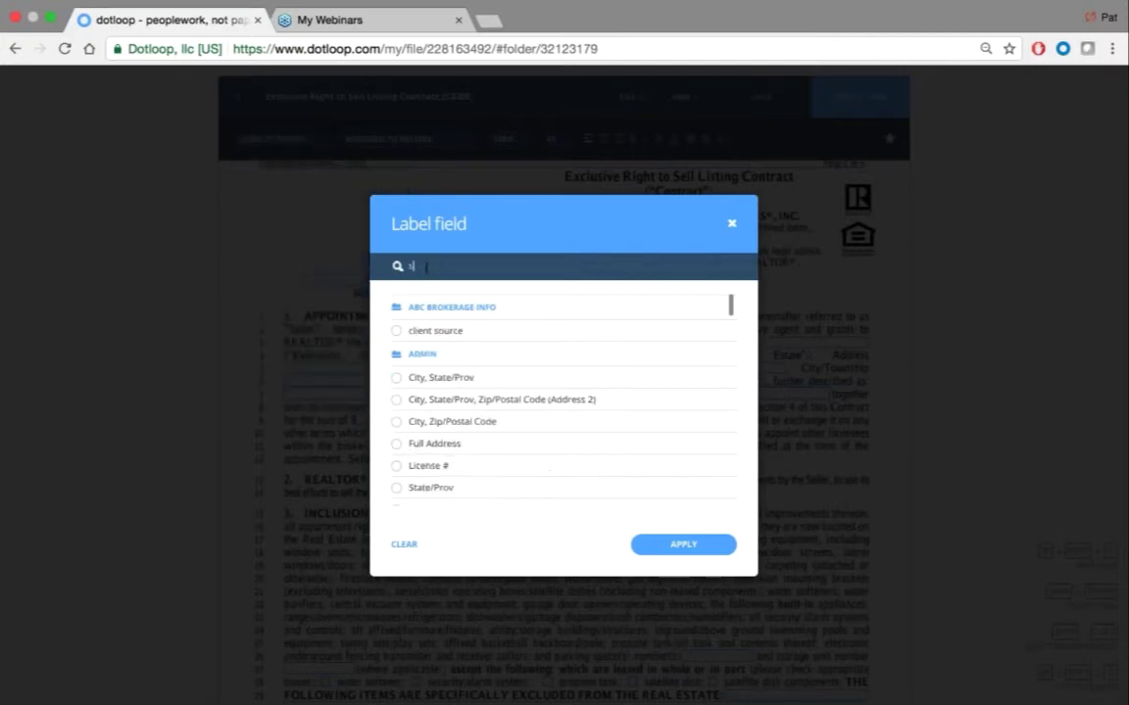
{"action": "type", "text": " type"}
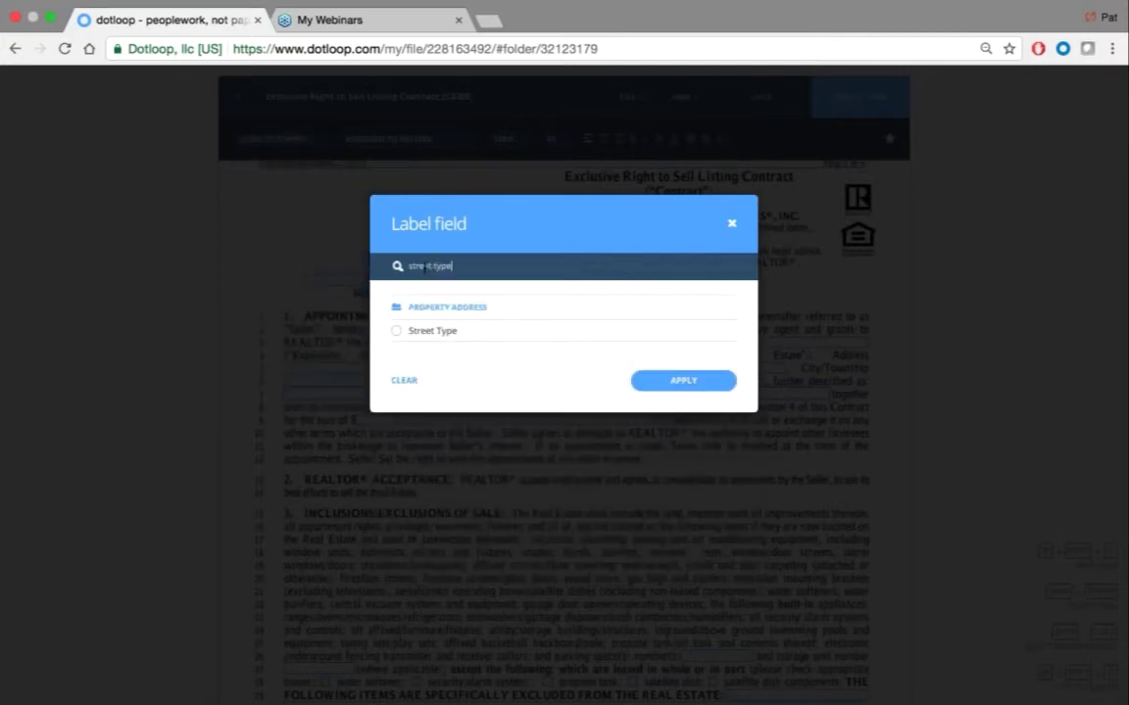
{"action": "left_click", "coordinate": [396, 333]}
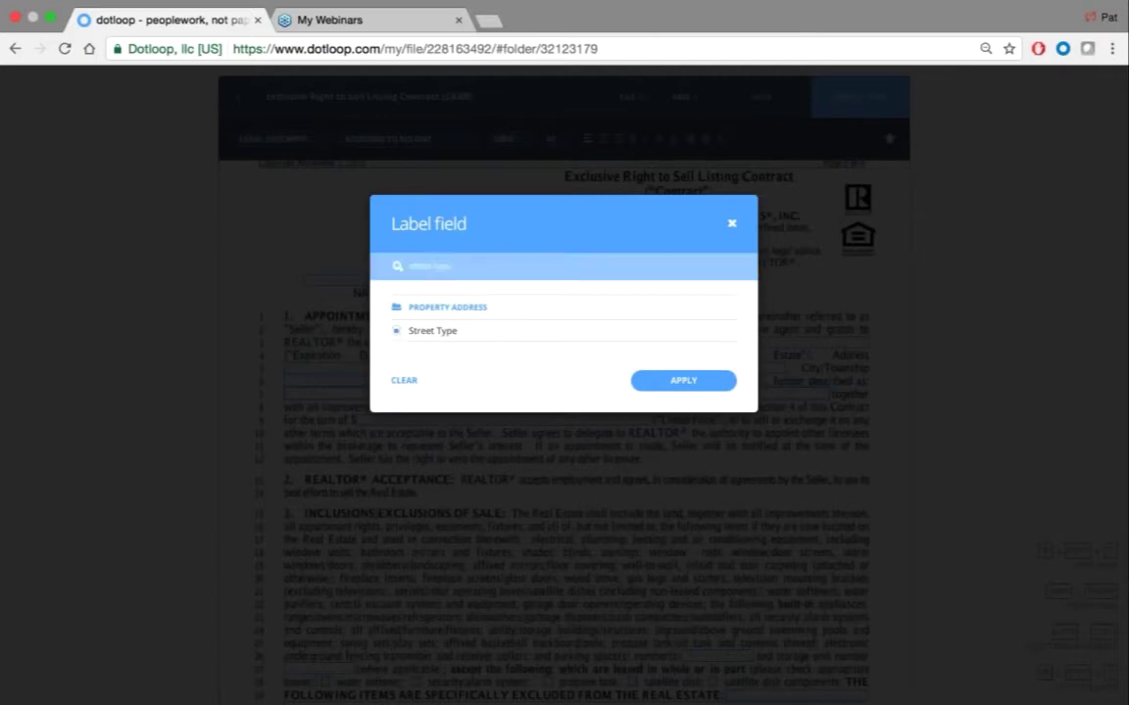
{"action": "left_click", "coordinate": [683, 380]}
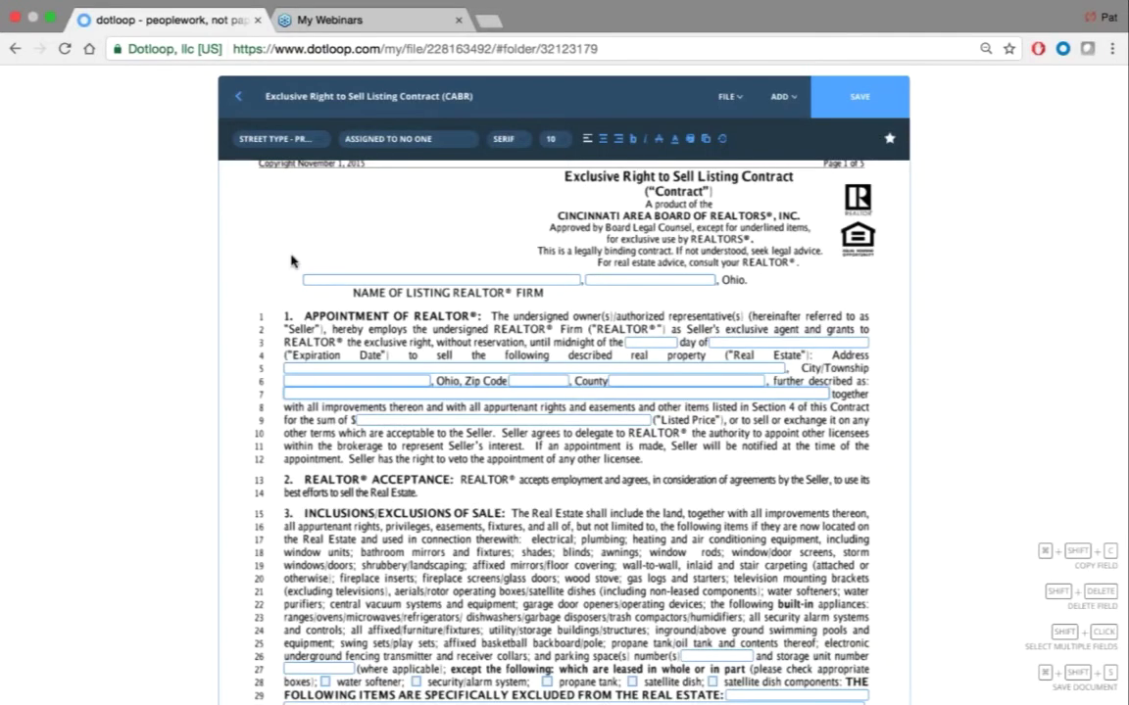
Recheck the relabelled field's label, then leave the document without saving
{"action": "left_click", "coordinate": [264, 228]}
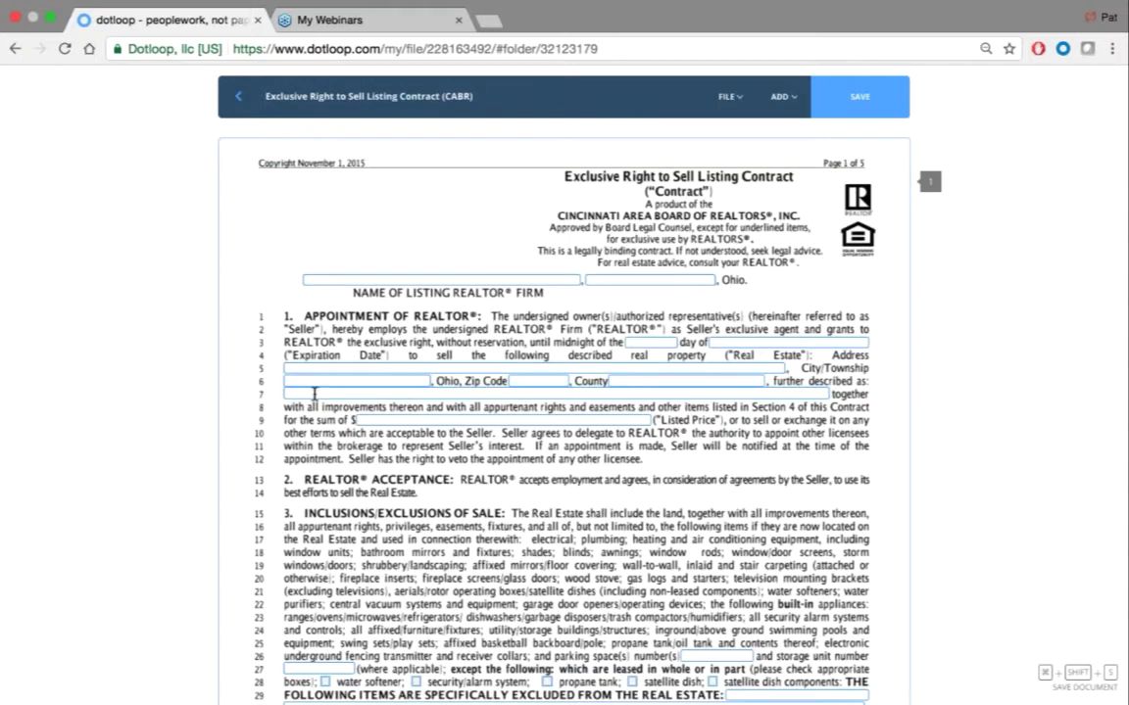
{"action": "left_click", "coordinate": [284, 363]}
{"action": "left_click", "coordinate": [281, 143]}
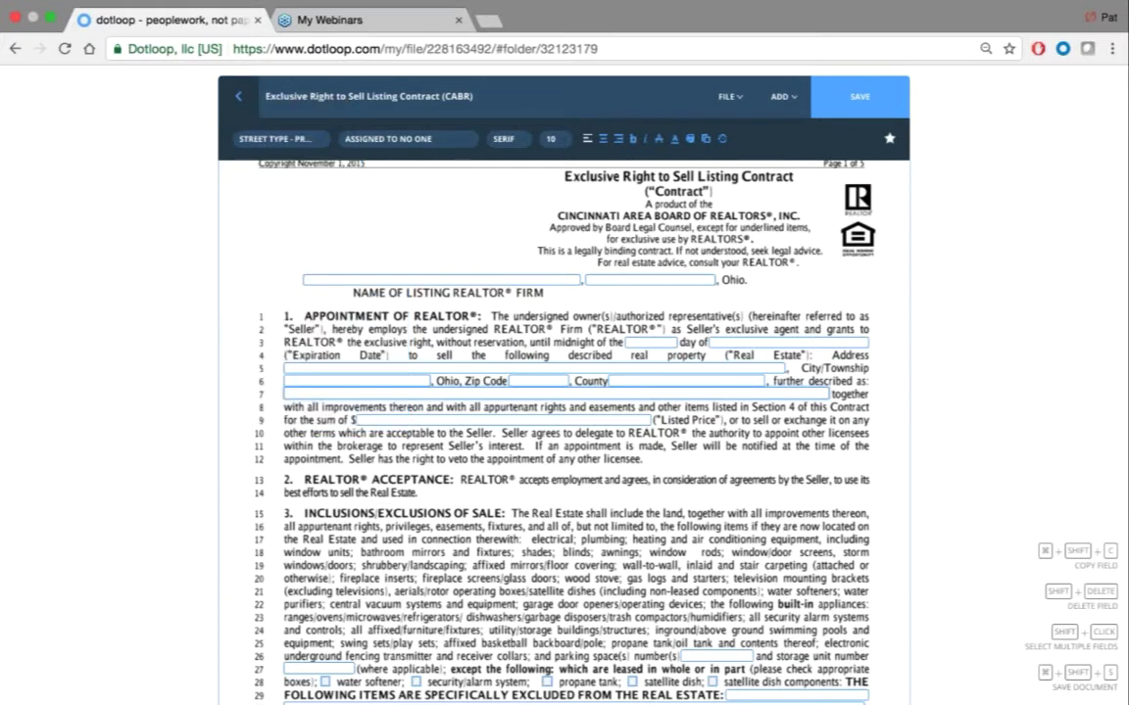
{"action": "left_click", "coordinate": [237, 96]}
{"action": "left_click", "coordinate": [606, 440]}
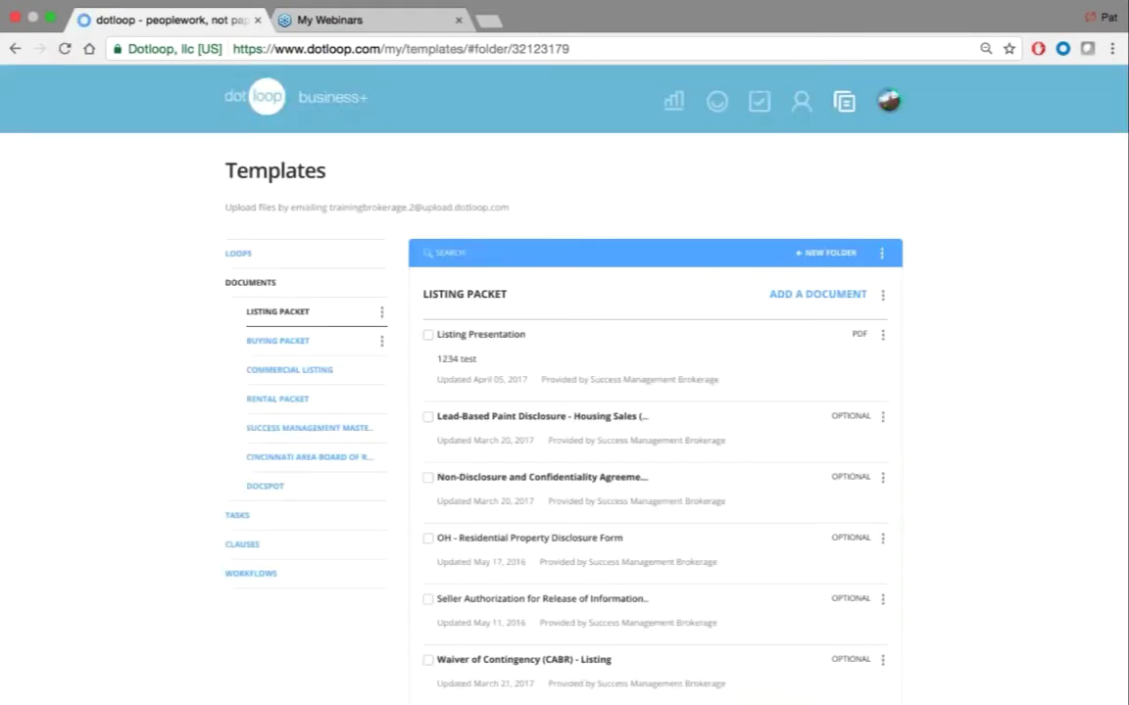
In Loops, expand Property Address loop fields to confirm Street Type, then scroll back up
{"action": "left_click", "coordinate": [243, 260]}
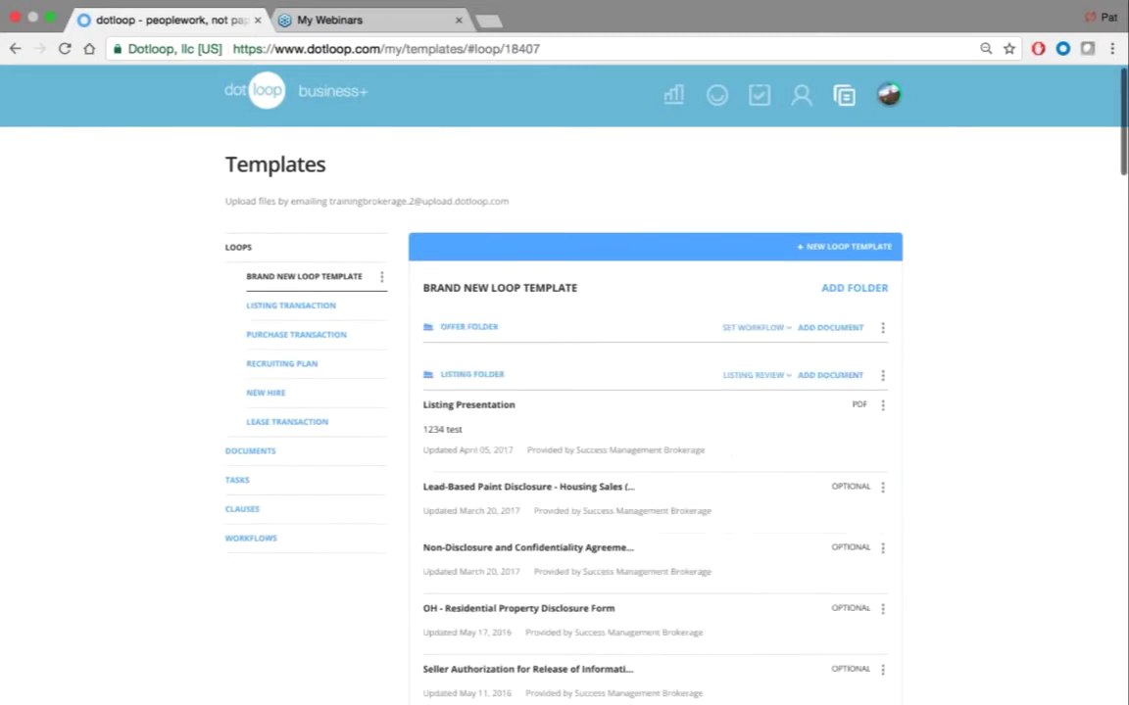
{"action": "scroll", "coordinate": [572, 398], "scroll_direction": "down", "scroll_amount": 15}
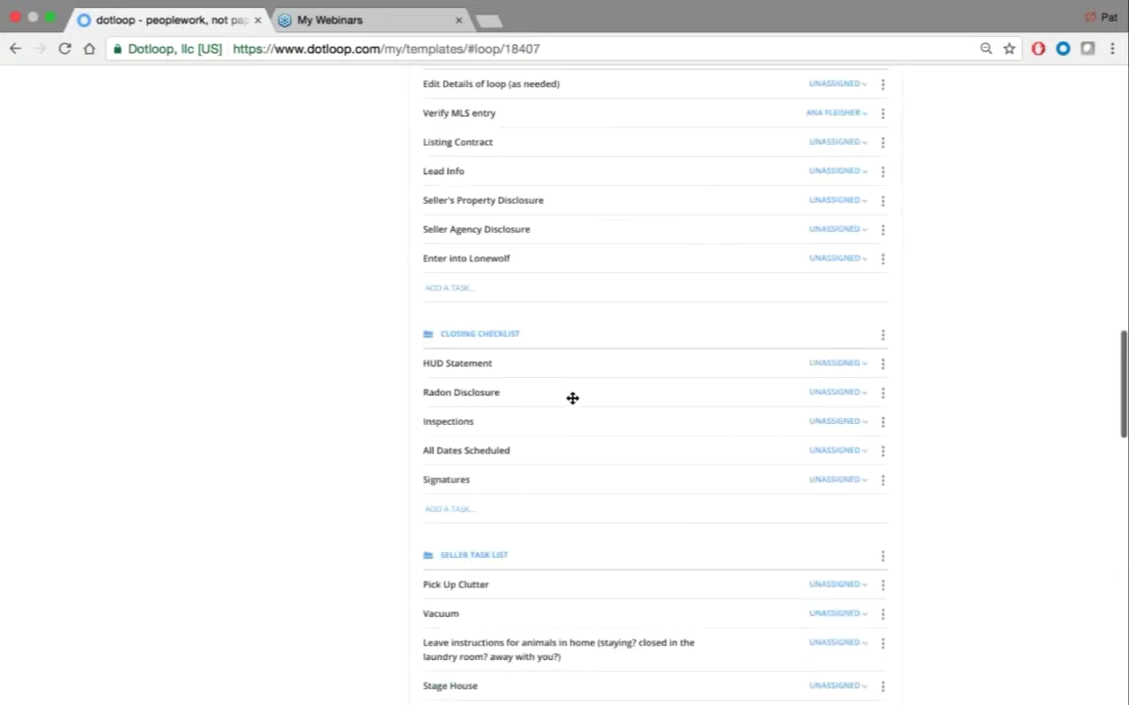
{"action": "scroll", "coordinate": [654, 392], "scroll_direction": "down", "scroll_amount": 10}
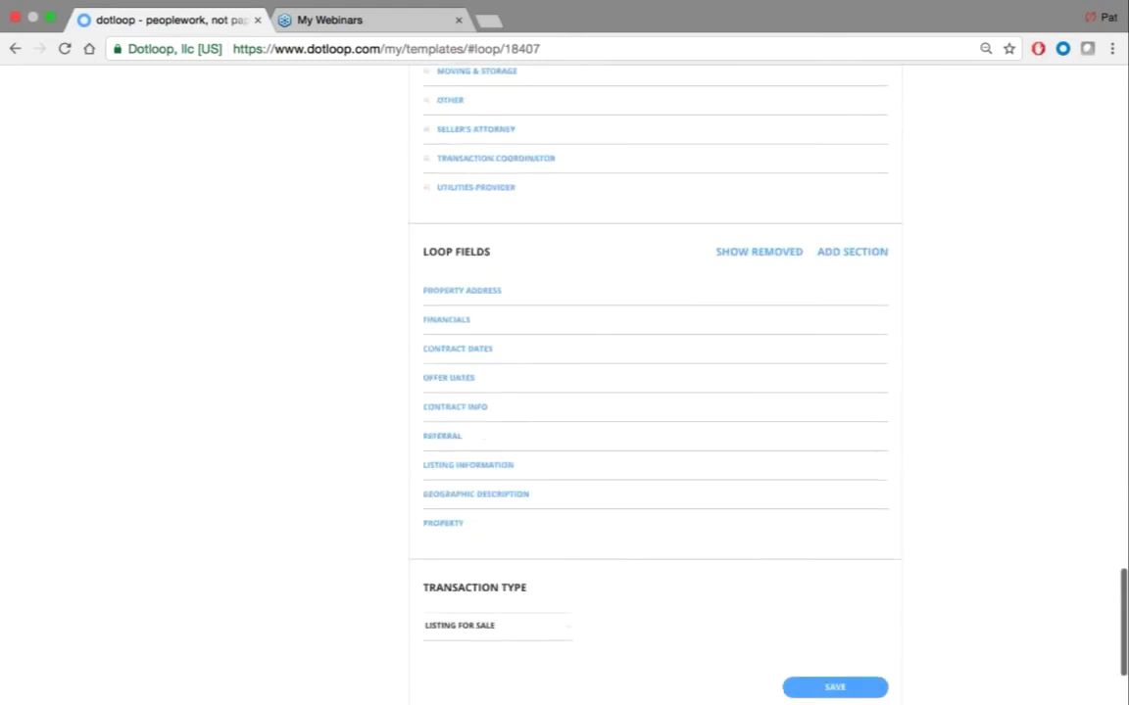
{"action": "left_click", "coordinate": [447, 293]}
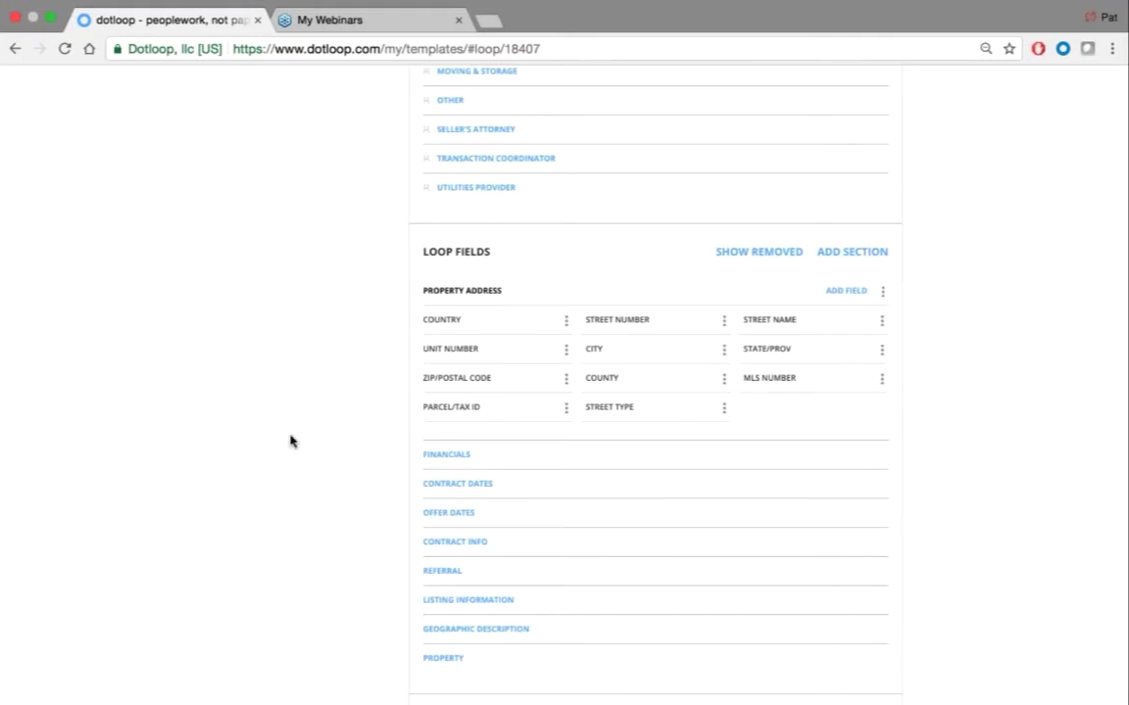
{"action": "scroll", "coordinate": [290, 441], "scroll_direction": "up", "scroll_amount": 20}
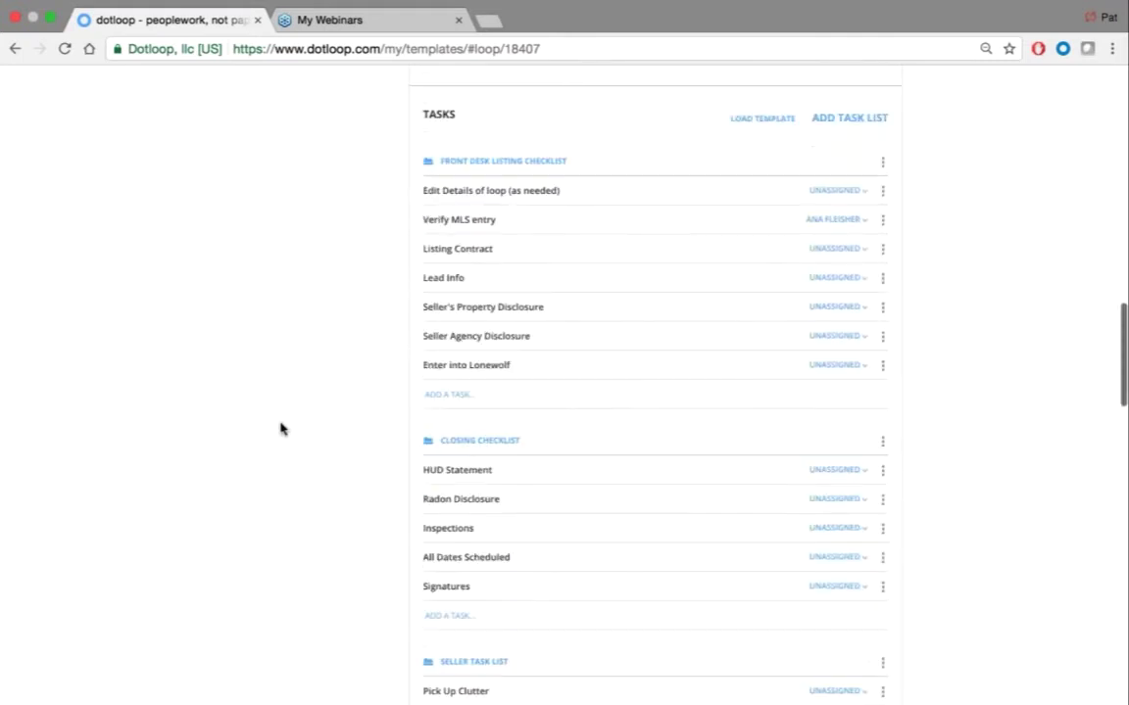
{"action": "scroll", "coordinate": [280, 428], "scroll_direction": "up", "scroll_amount": 10}
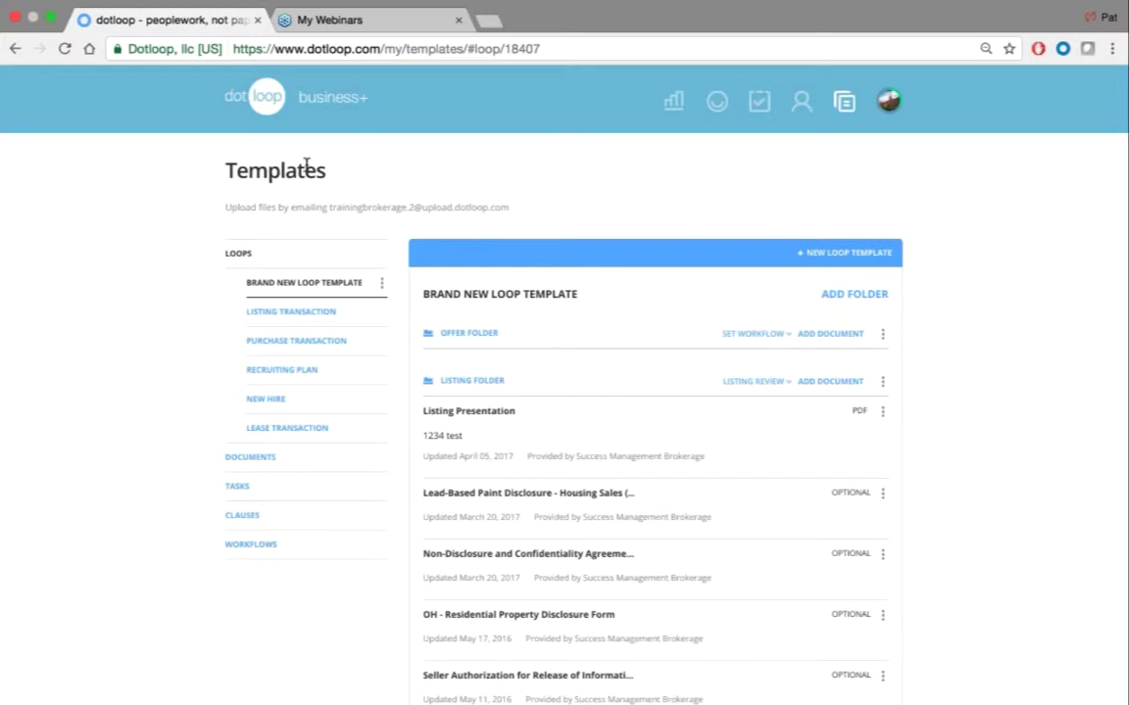
Switch to Workflows in the Templates sidebar to see Listing Review and its stages
{"action": "left_click", "coordinate": [253, 556]}
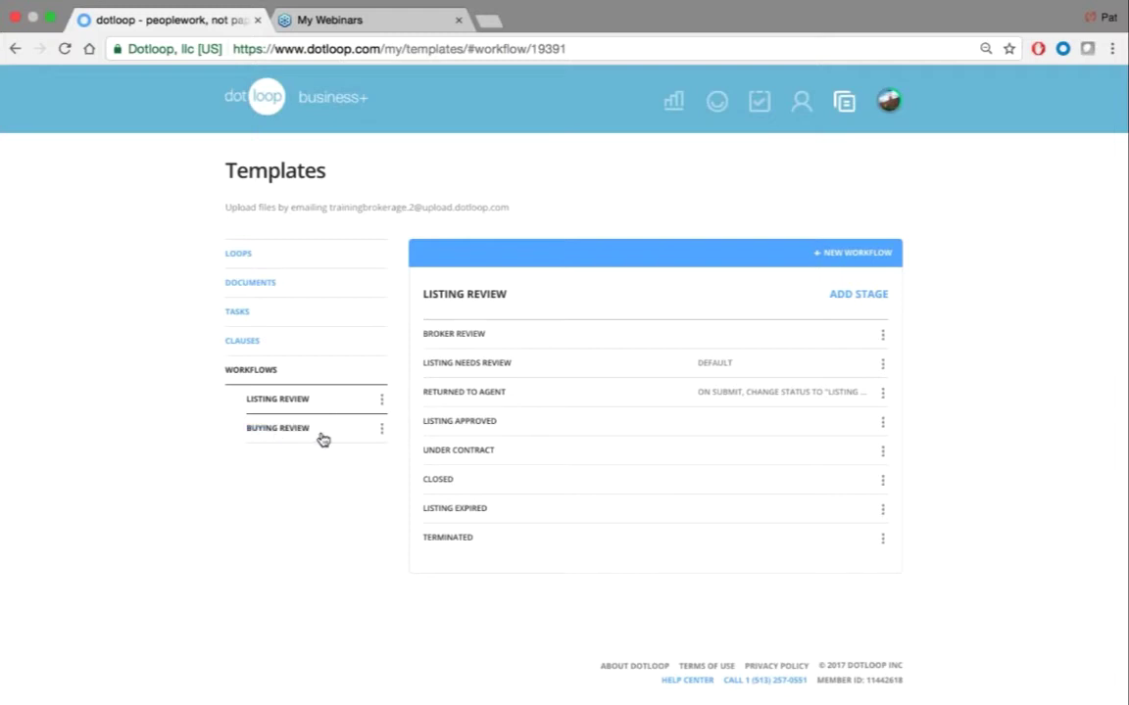
Create a new workflow named Rental Review
{"action": "left_click", "coordinate": [828, 252]}
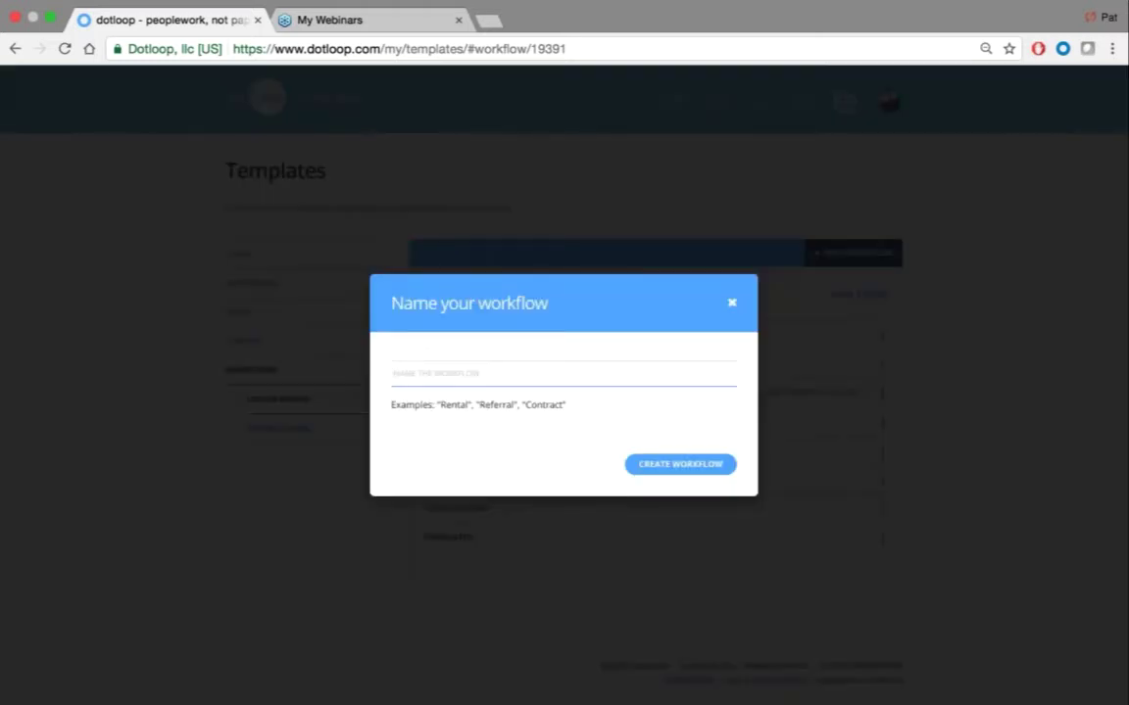
{"action": "type", "text": "Rental Review"}
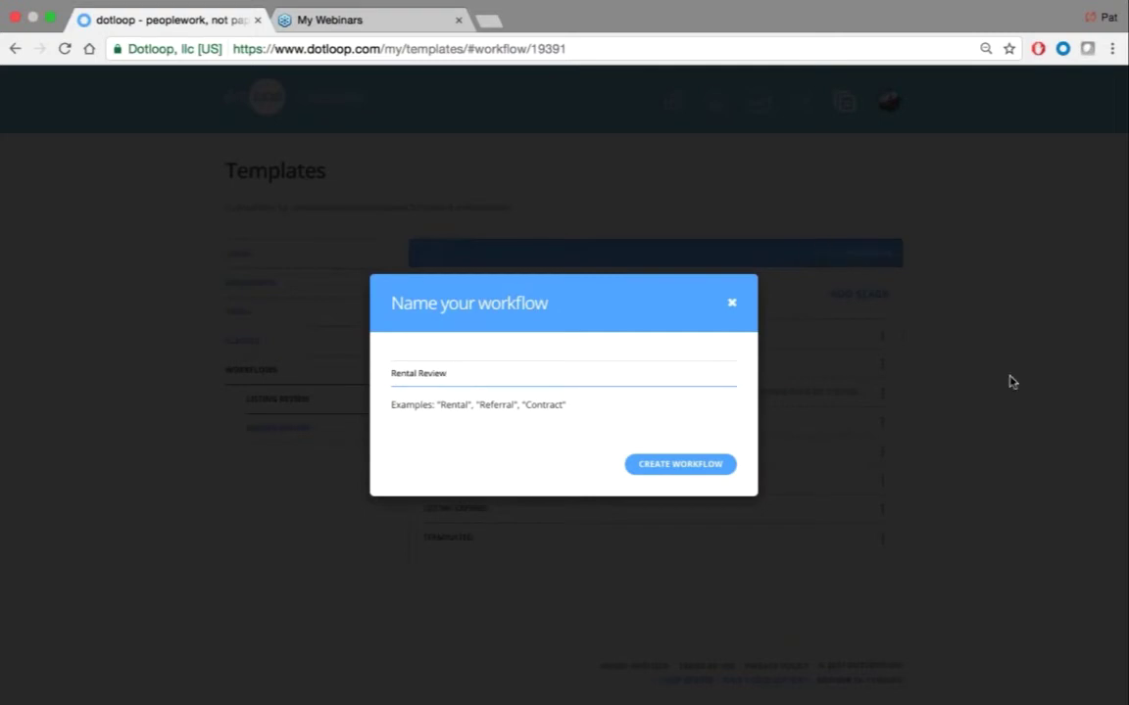
{"action": "key", "text": "Return"}
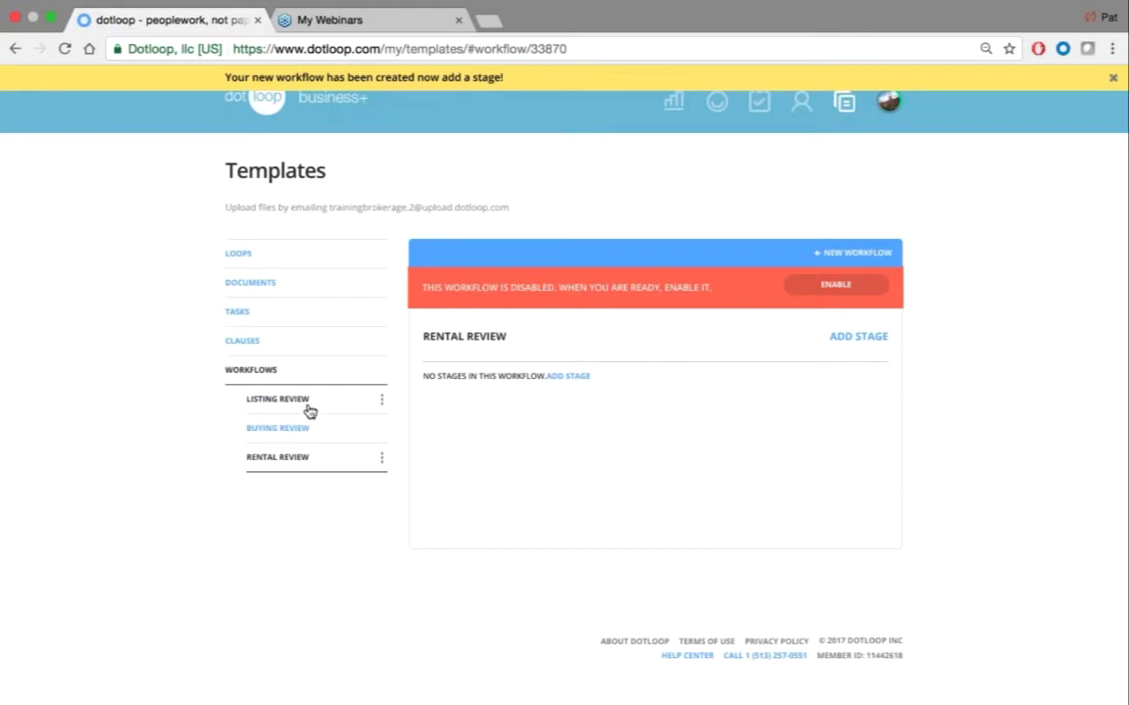
Compare against Buying Review, then return to Rental Review and start its first stage
{"action": "left_click", "coordinate": [329, 437]}
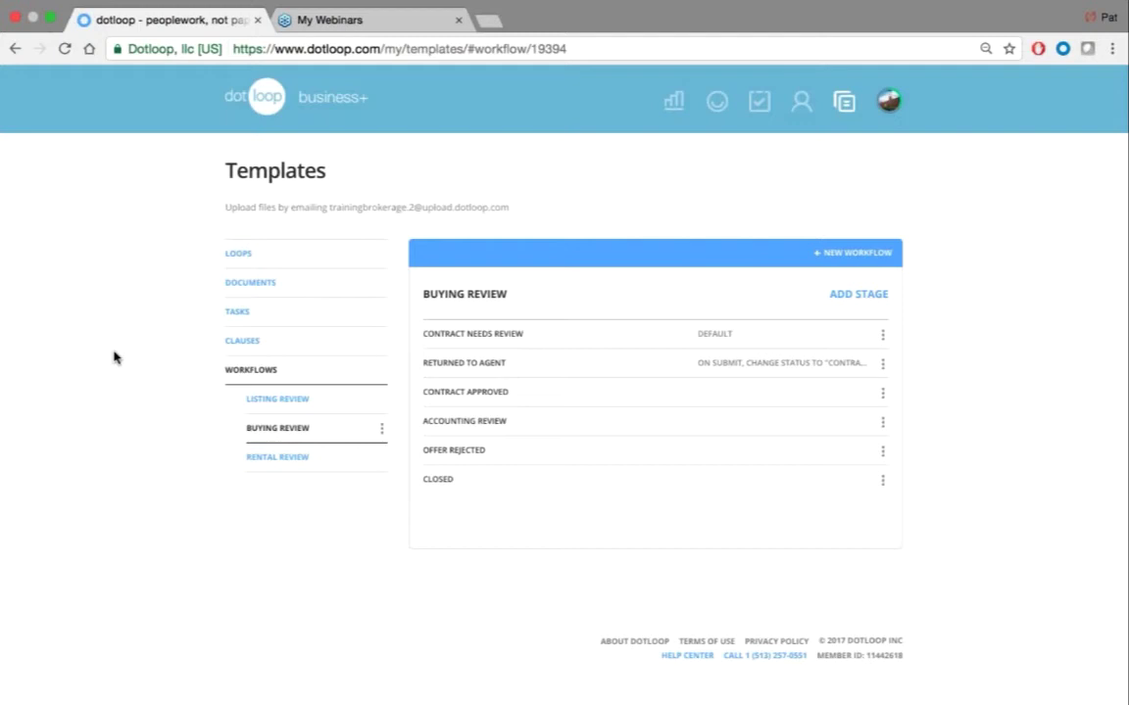
{"action": "left_click", "coordinate": [288, 458]}
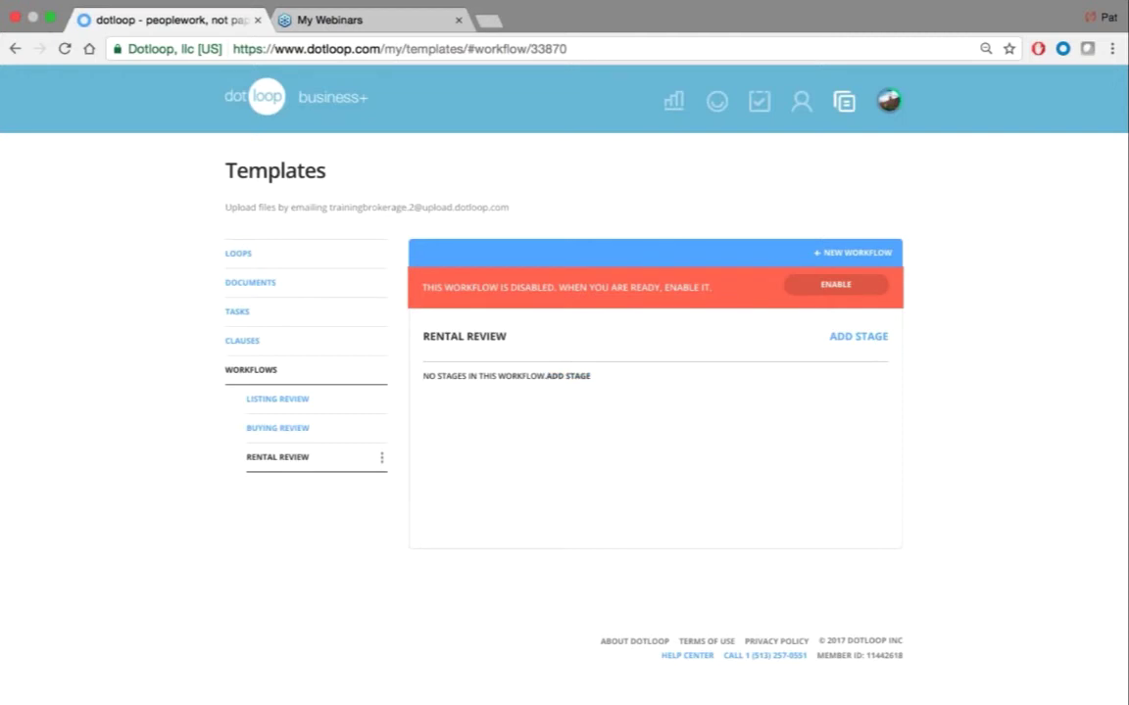
{"action": "left_click", "coordinate": [569, 376]}
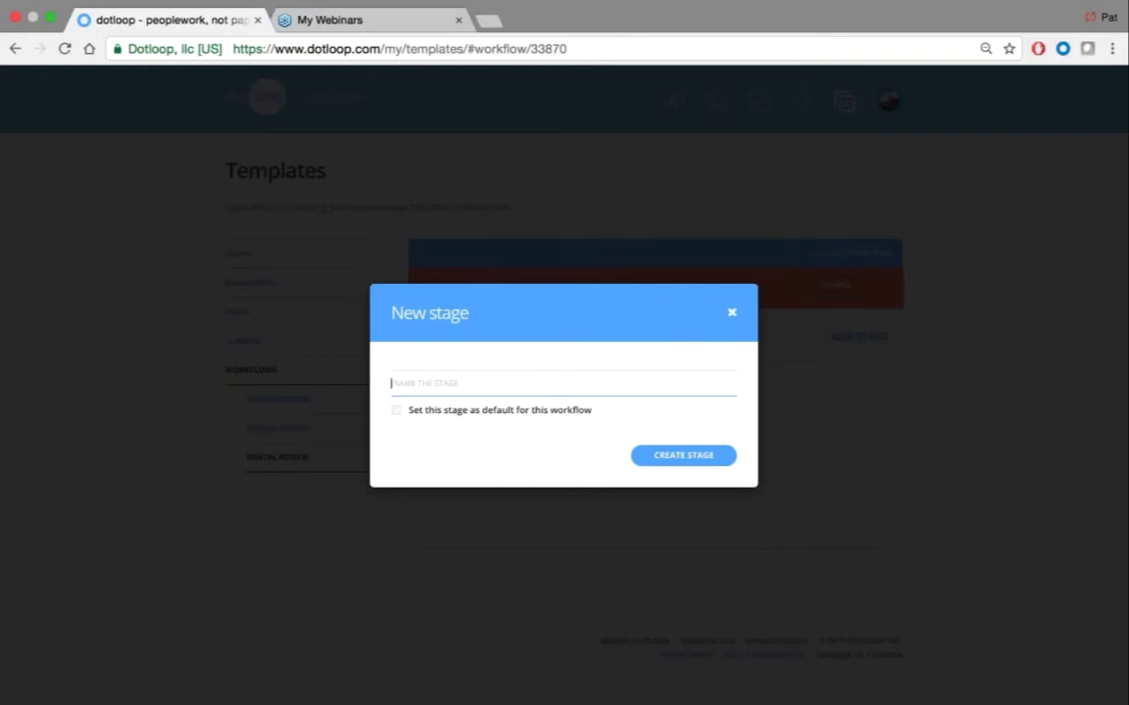
Create the Needs Review stage, add another brokerage member to its notifications, and save
{"action": "type", "text": "Needs Review"}
{"action": "key", "text": "Return"}
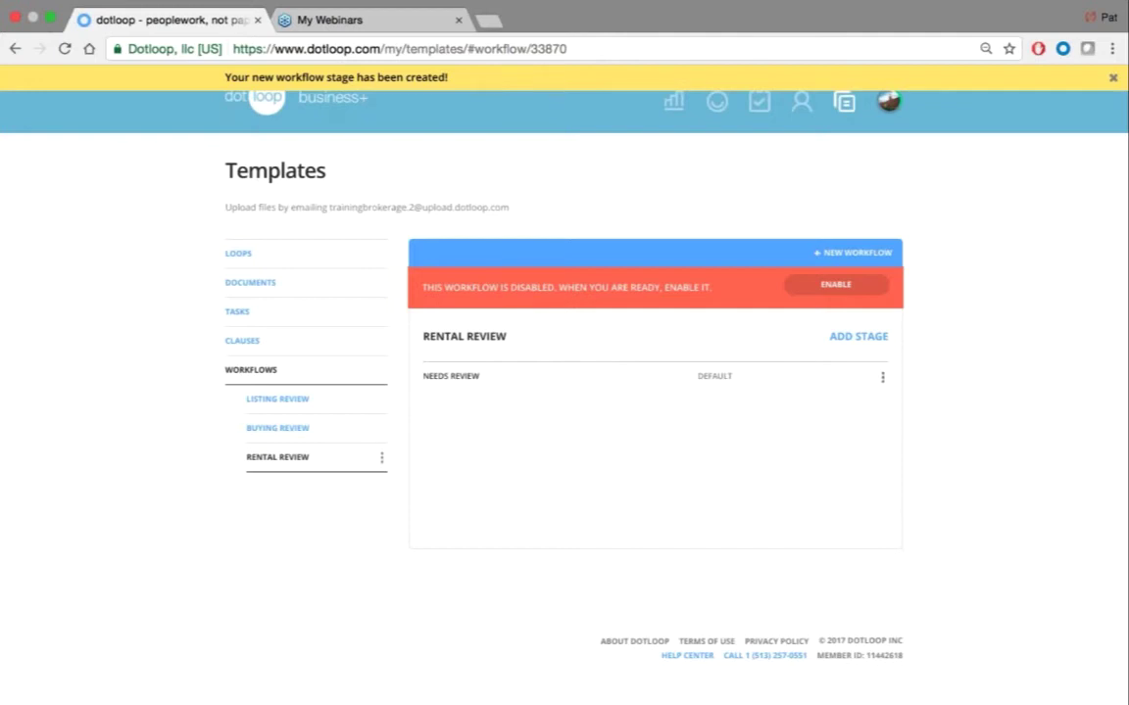
{"action": "left_click", "coordinate": [883, 378]}
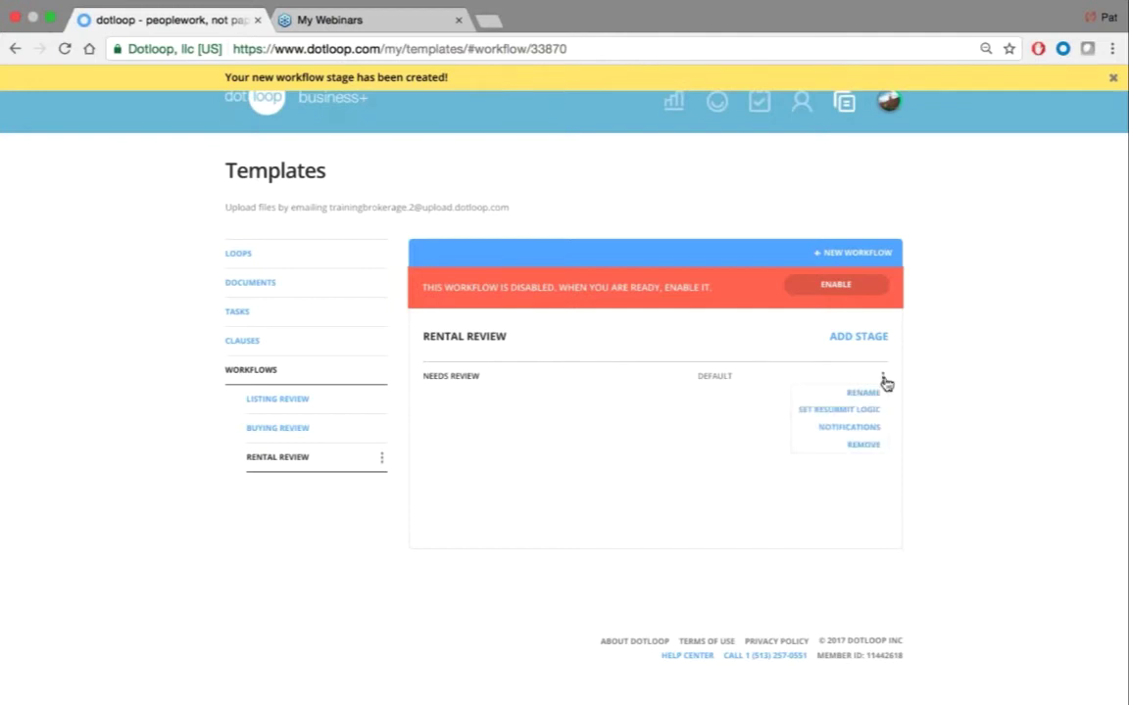
{"action": "left_click", "coordinate": [809, 431]}
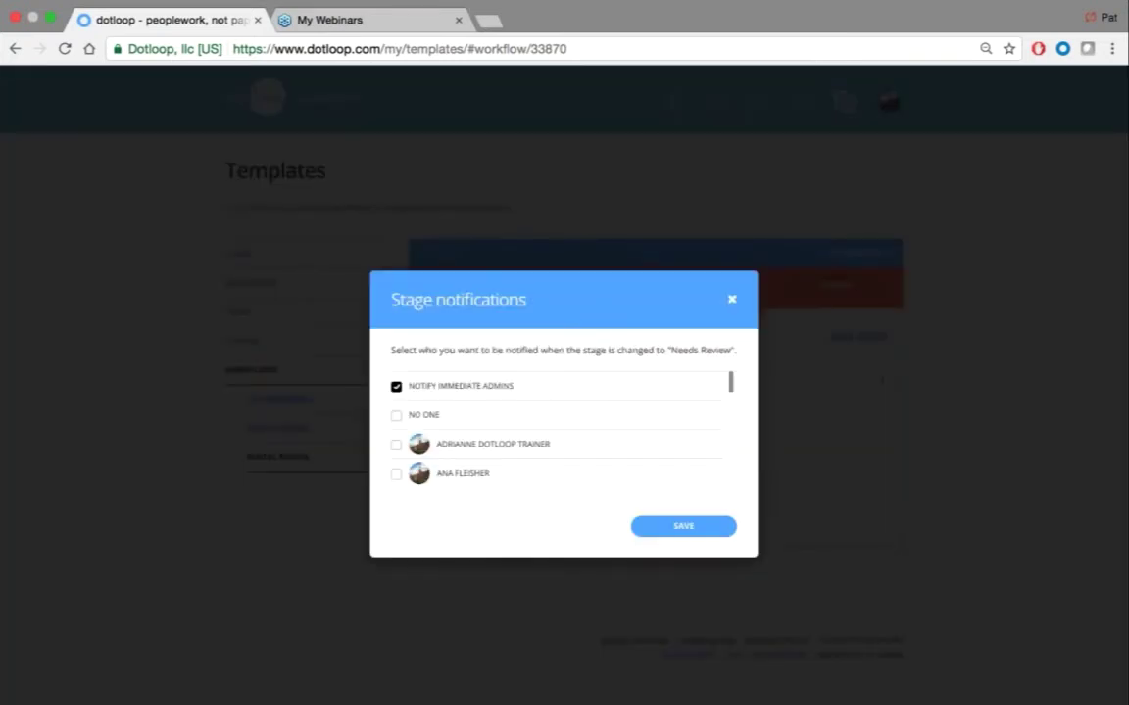
{"action": "scroll", "coordinate": [556, 446], "scroll_direction": "down", "scroll_amount": 3}
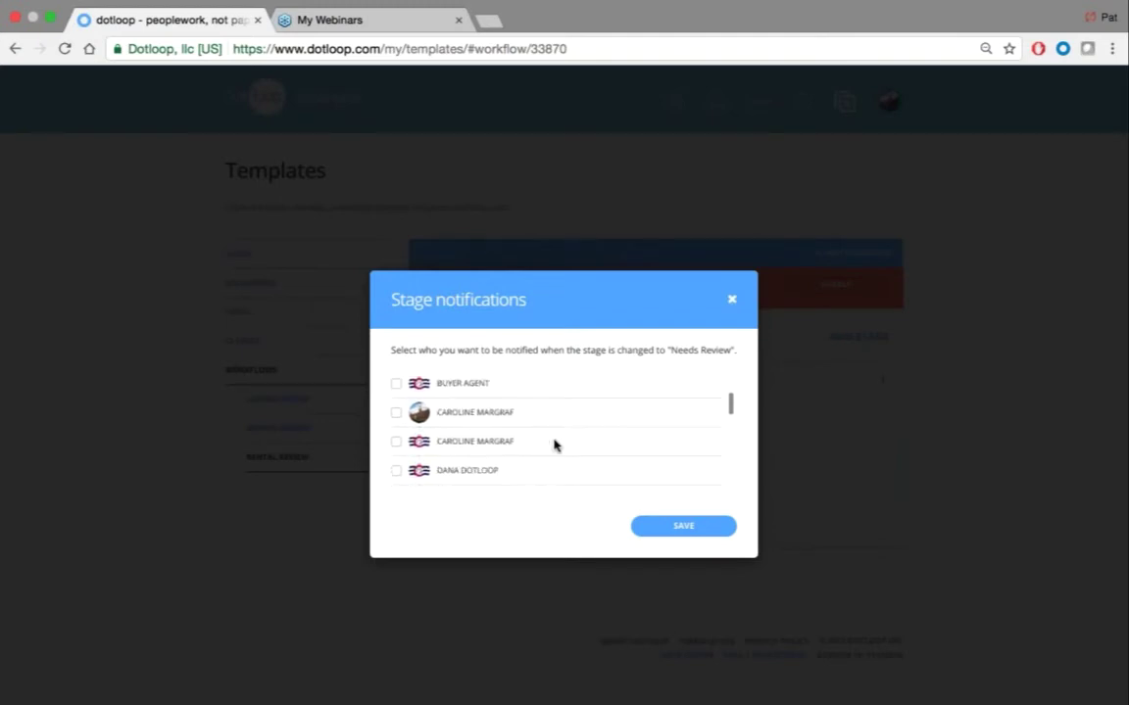
{"action": "scroll", "coordinate": [554, 446], "scroll_direction": "down", "scroll_amount": 1}
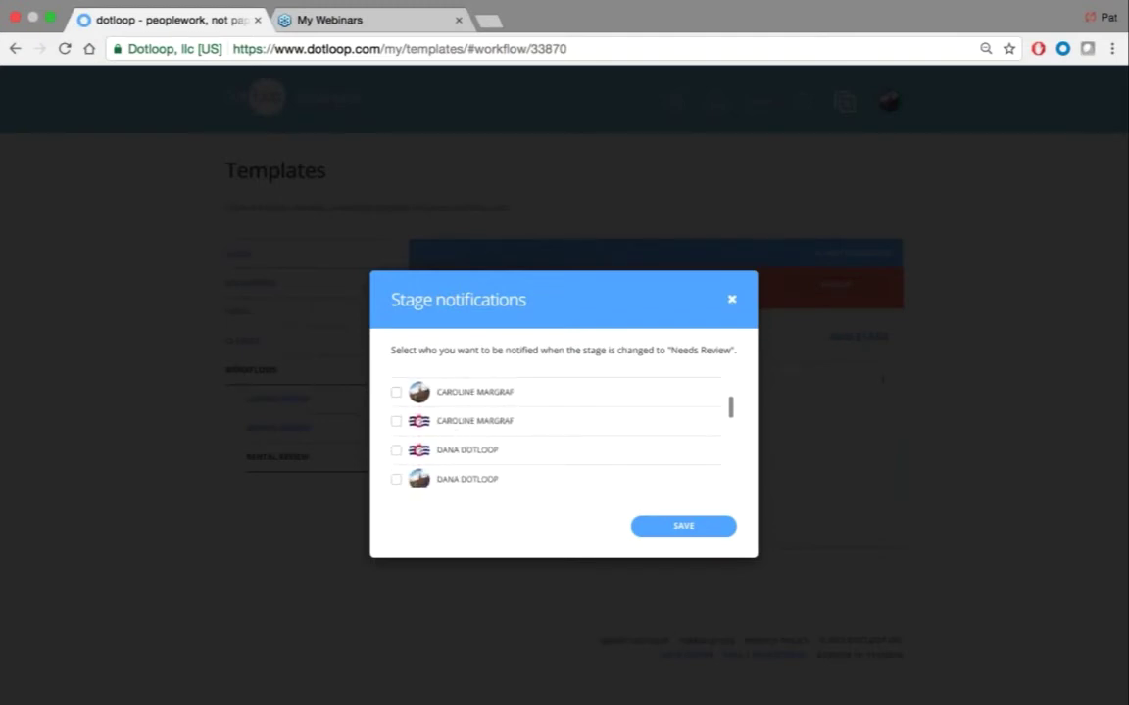
{"action": "left_click", "coordinate": [395, 451]}
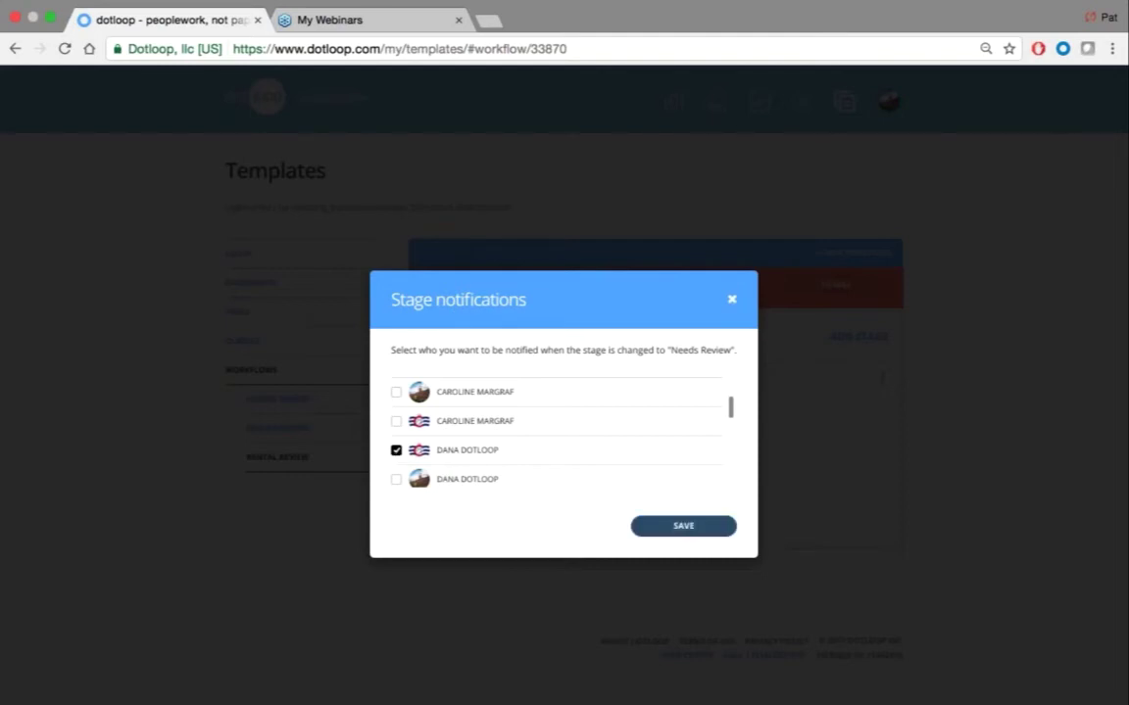
{"action": "left_click", "coordinate": [672, 530]}
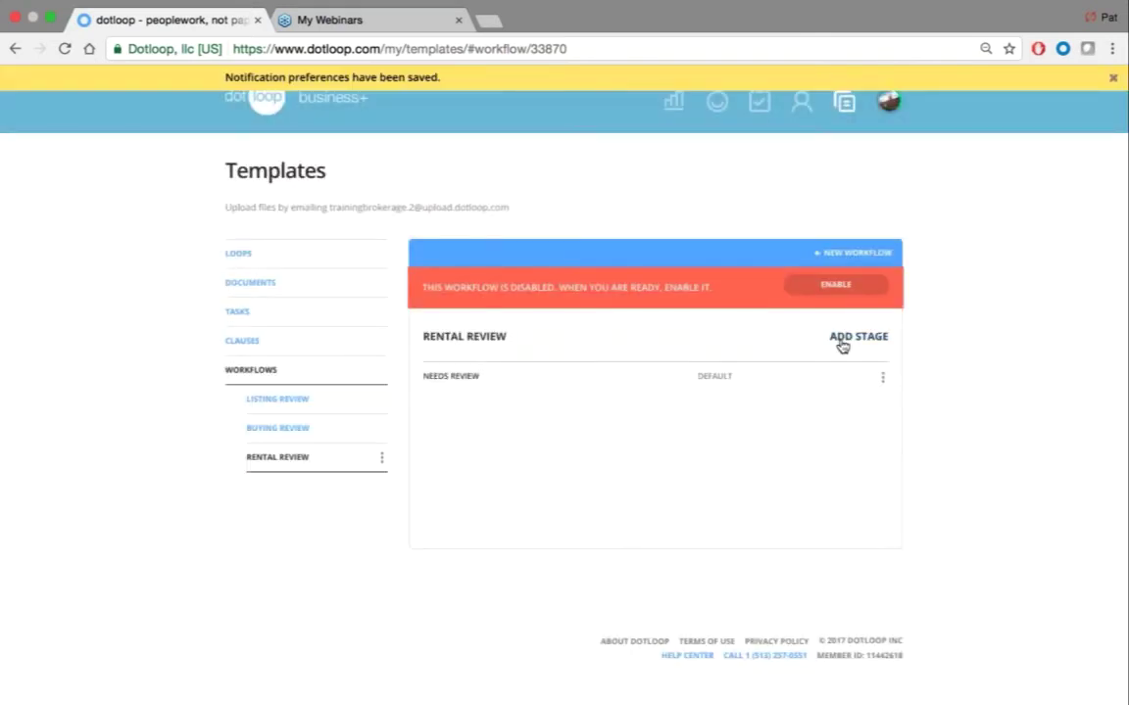
Add a new stage named 'Manager Review' to the Rental Review workflow
{"action": "left_click", "coordinate": [852, 337]}
{"action": "type", "text": "M"}
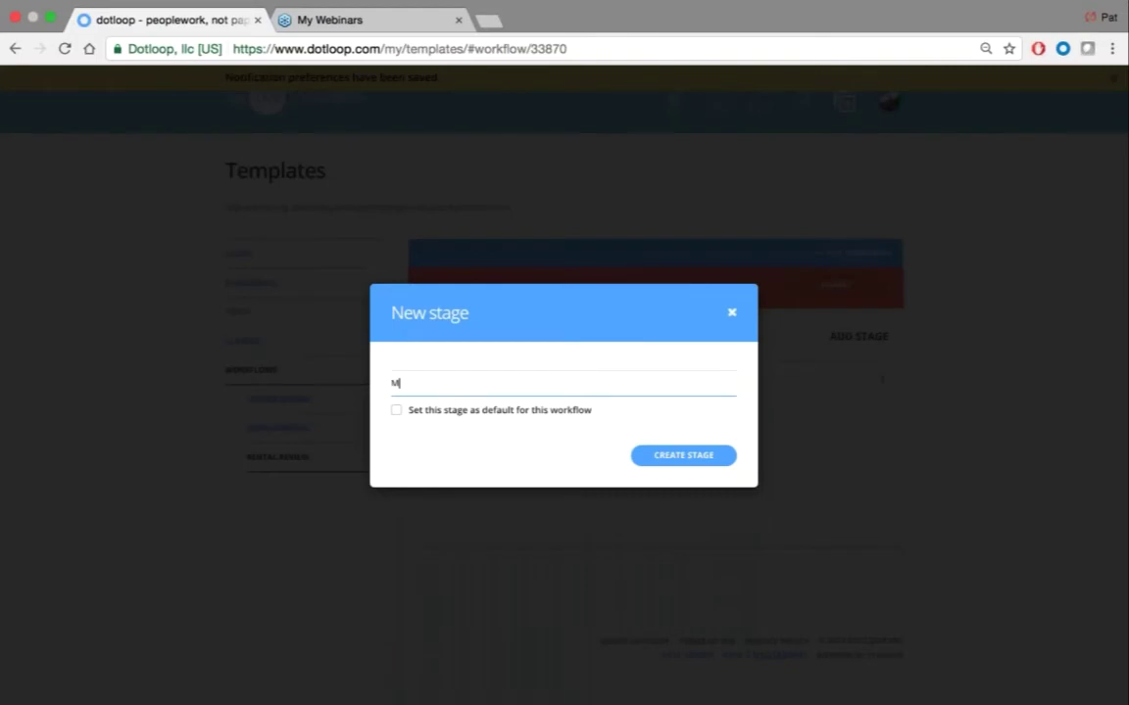
{"action": "type", "text": "anager Review"}
{"action": "key", "text": "Return"}
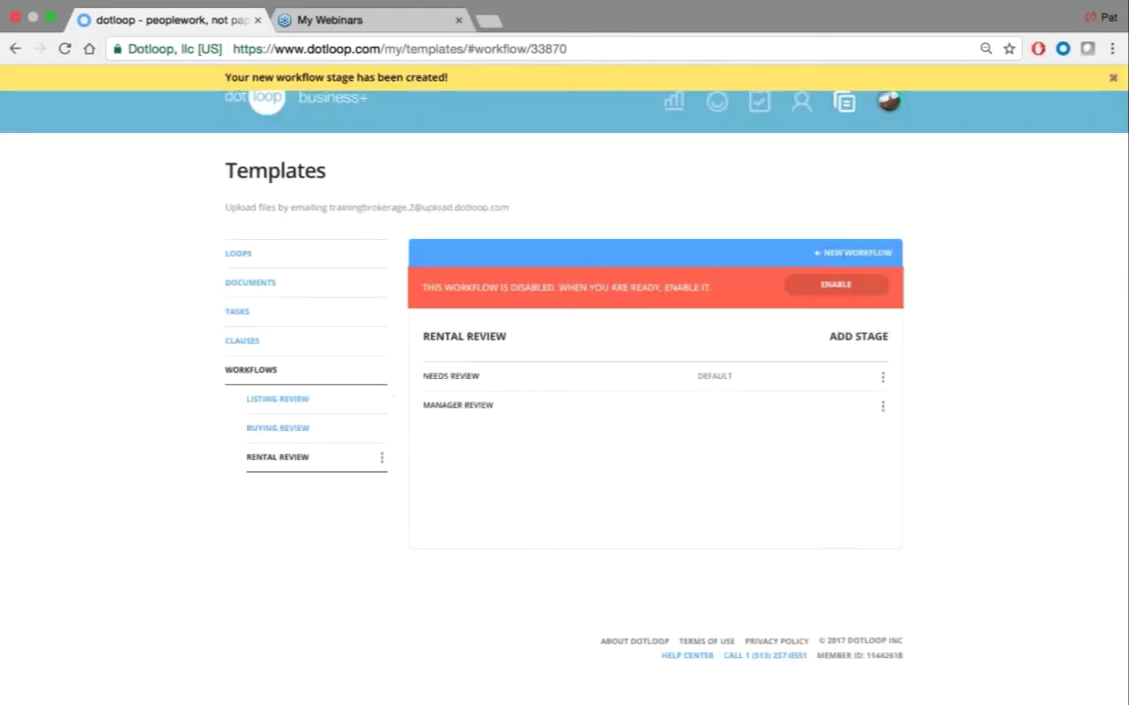
Have a chosen team member notified when loops reach Manager Review, and save
{"action": "left_click", "coordinate": [881, 406]}
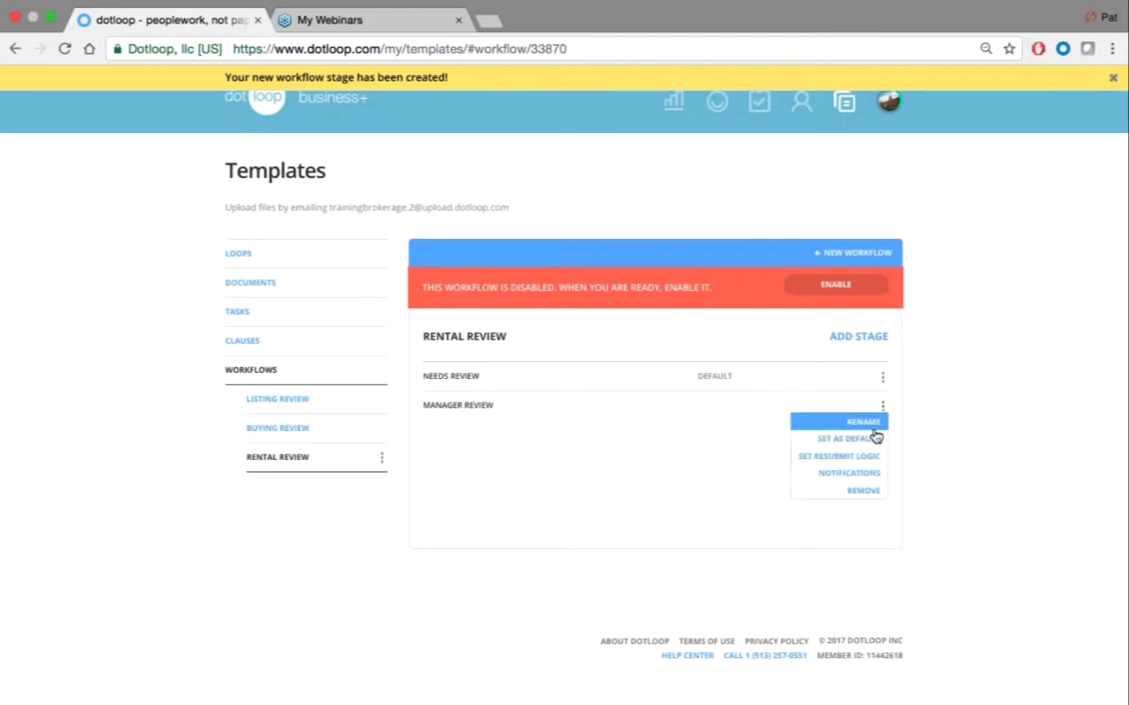
{"action": "left_click", "coordinate": [848, 474]}
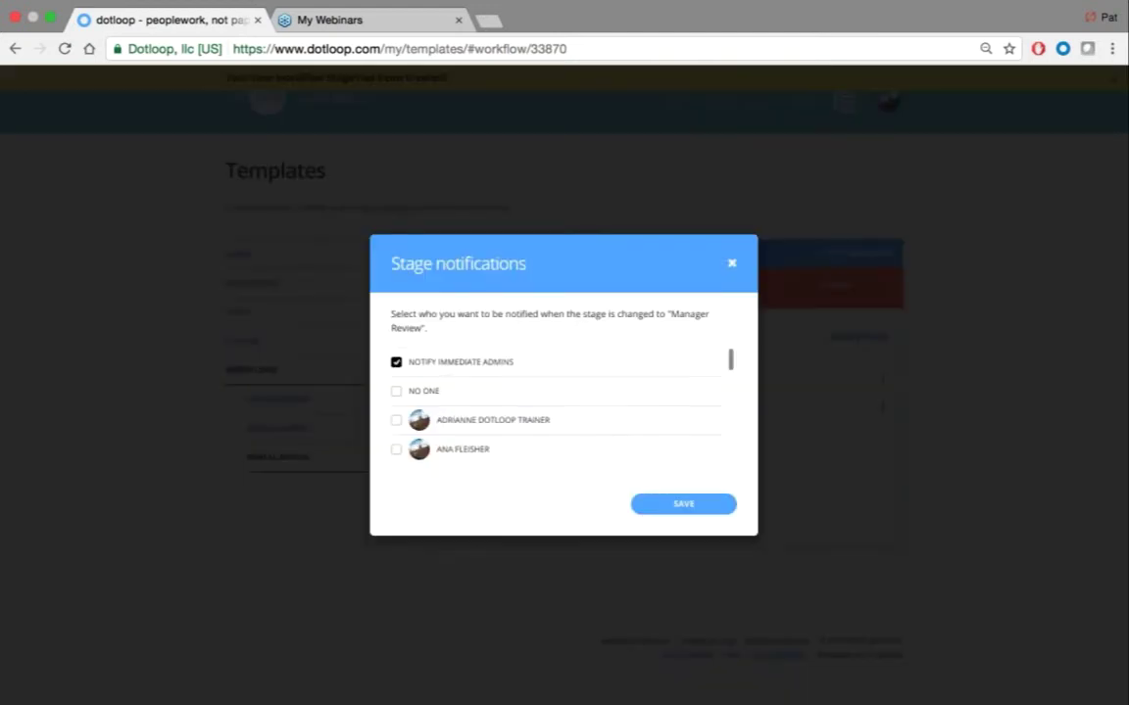
{"action": "scroll", "coordinate": [490, 391], "scroll_direction": "down", "scroll_amount": 1}
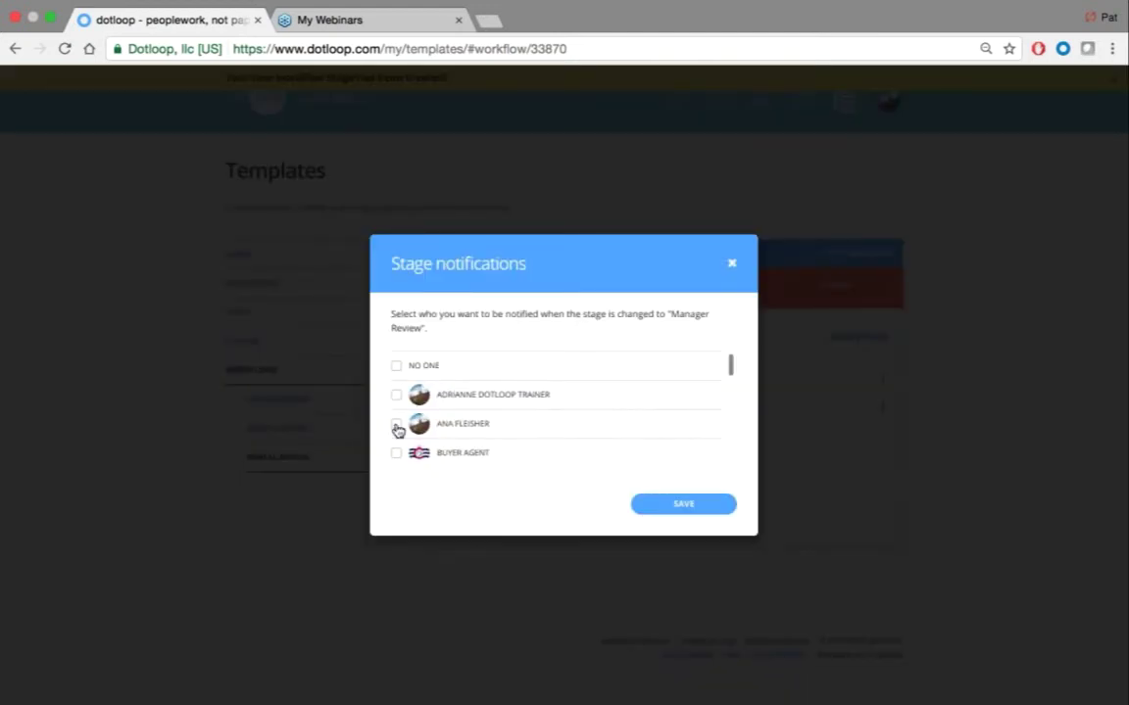
{"action": "left_click", "coordinate": [395, 424]}
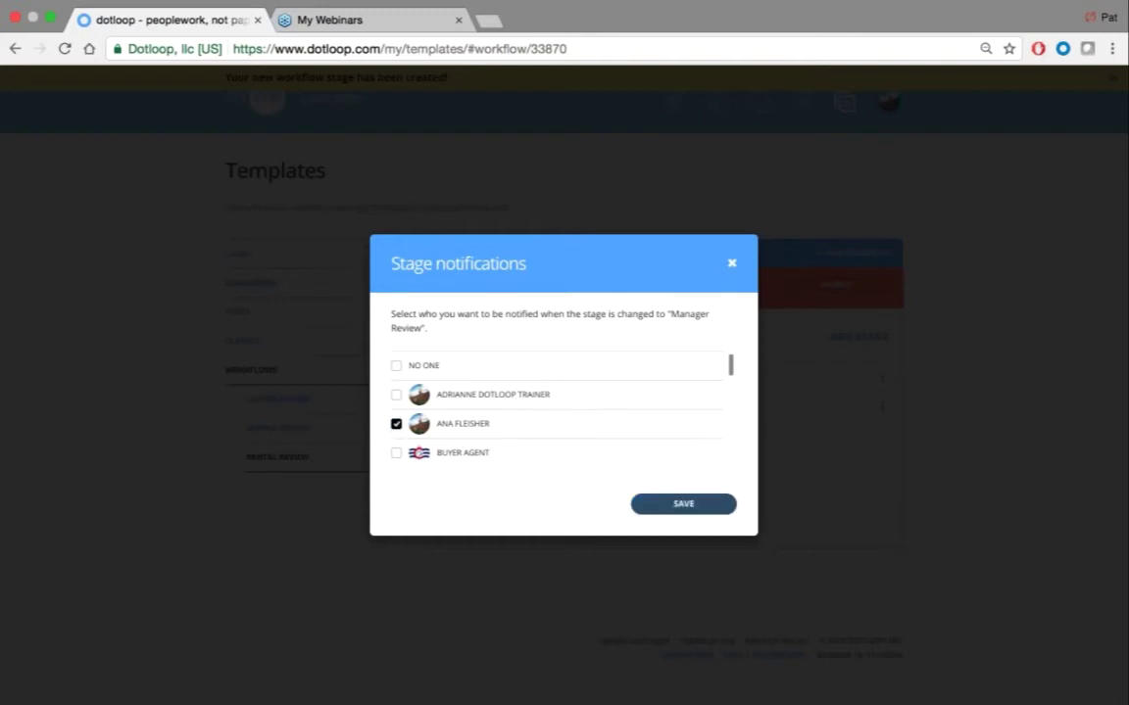
{"action": "left_click", "coordinate": [683, 505]}
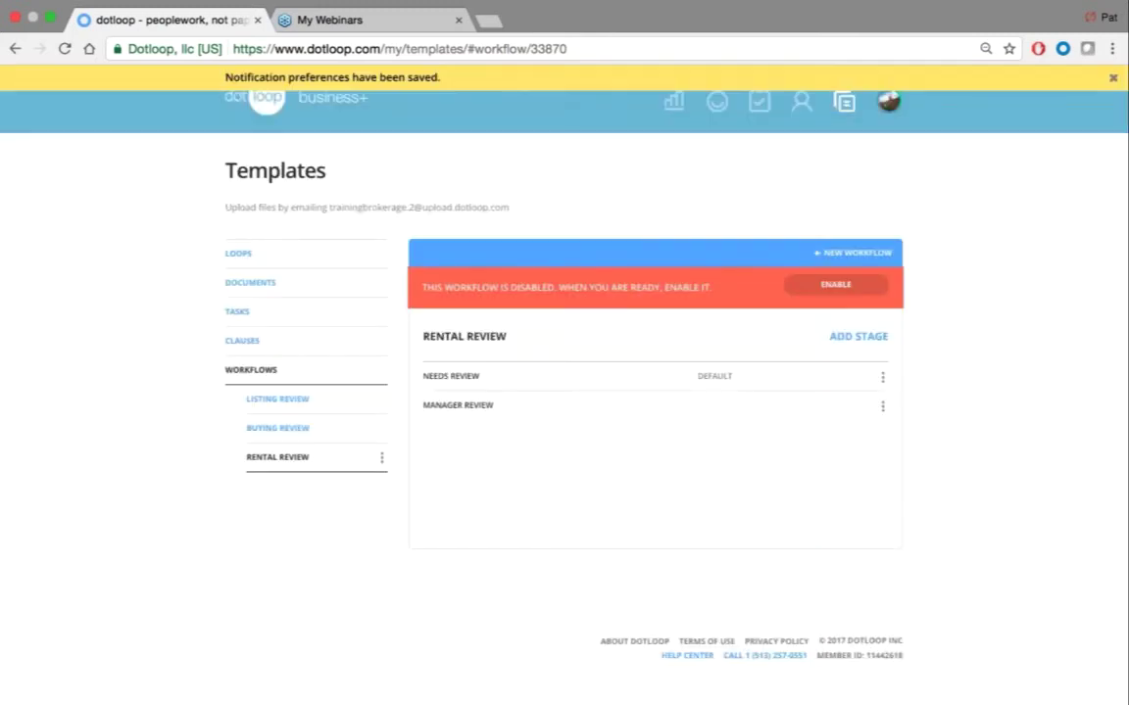
Add three stages named 'Returned to agent', 'approved' and 'dead deal'
{"action": "left_click", "coordinate": [844, 338]}
{"action": "type", "text": "Retur"}
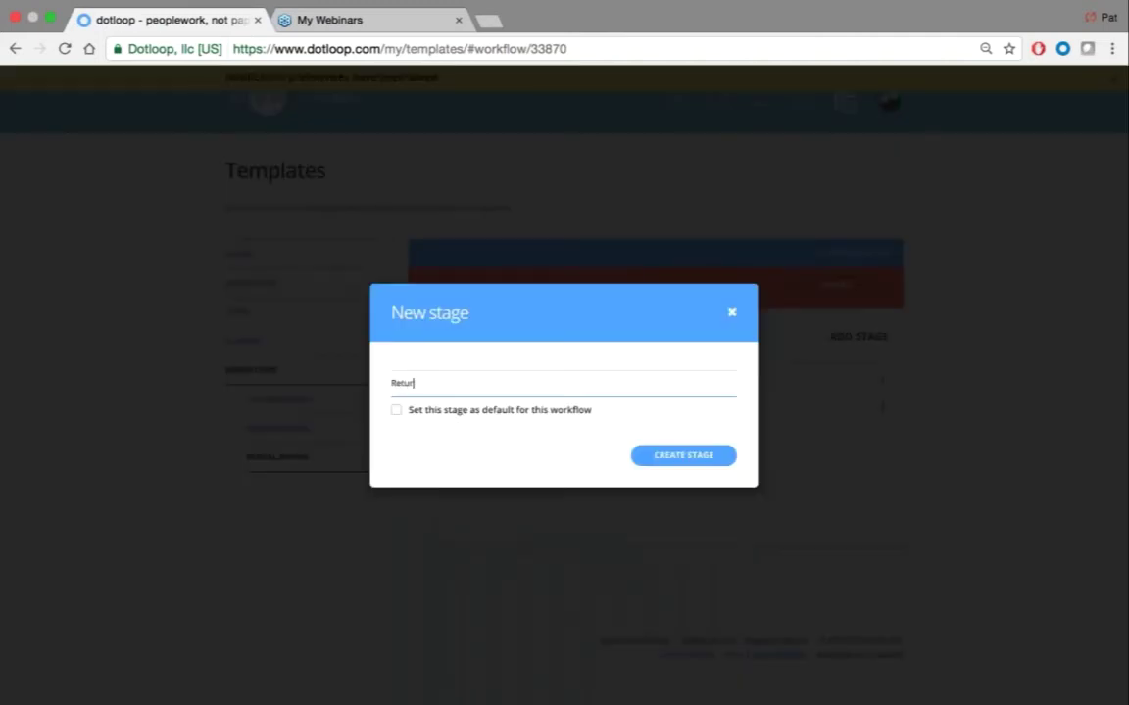
{"action": "type", "text": "ned to agent"}
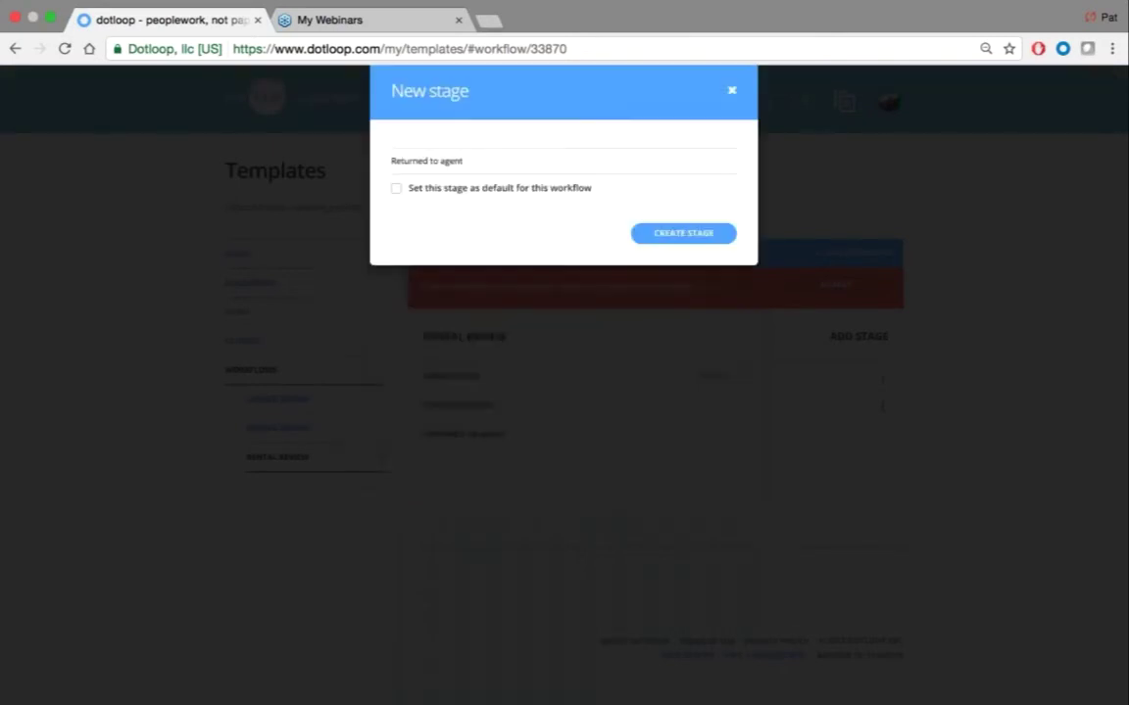
{"action": "key", "text": "Return"}
{"action": "left_click", "coordinate": [858, 336]}
{"action": "type", "text": "a"}
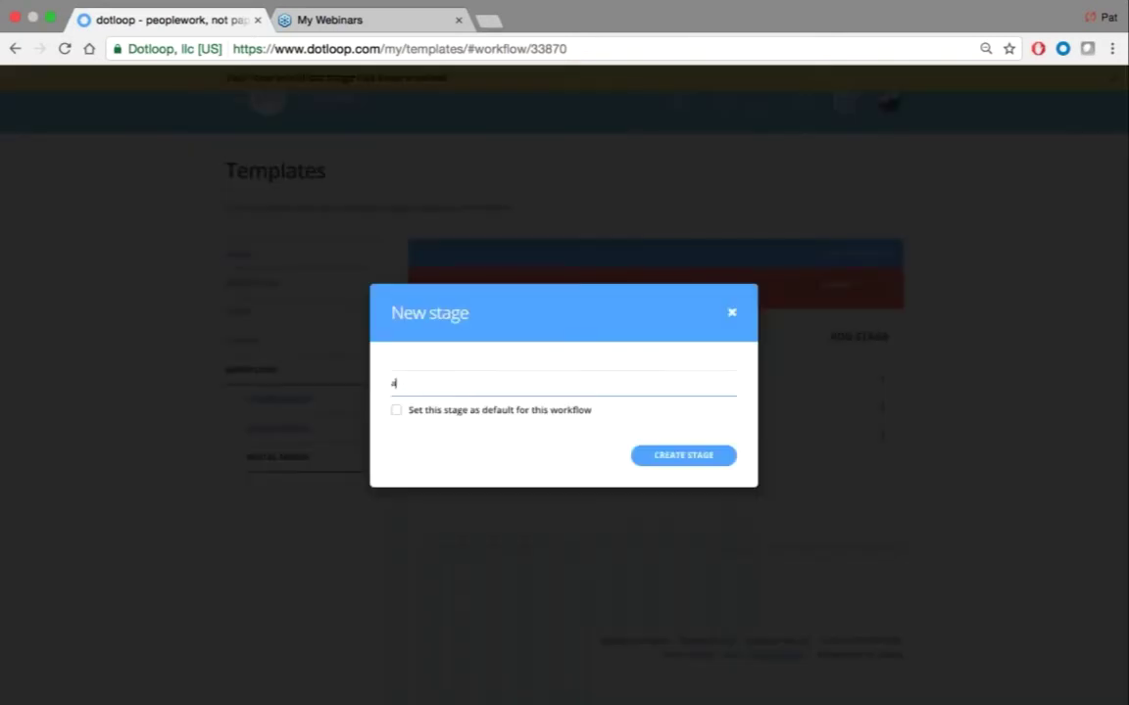
{"action": "type", "text": "pproved"}
{"action": "key", "text": "Return"}
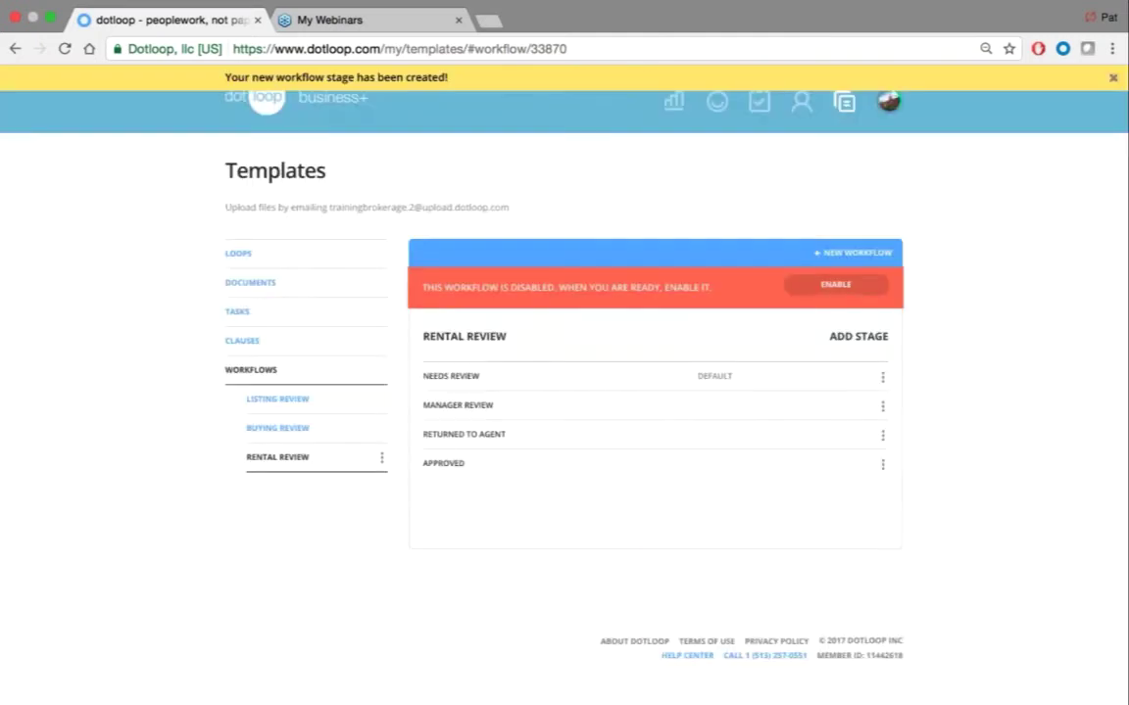
{"action": "left_click", "coordinate": [858, 336]}
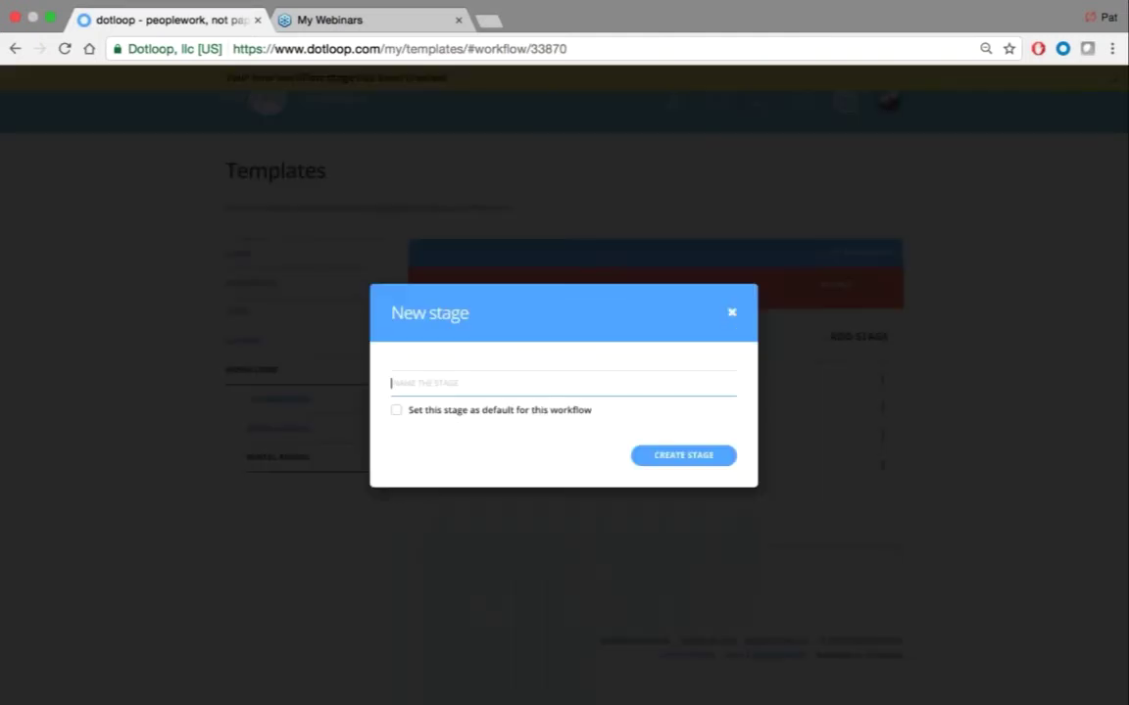
{"action": "type", "text": "dead deal"}
{"action": "key", "text": "Return"}
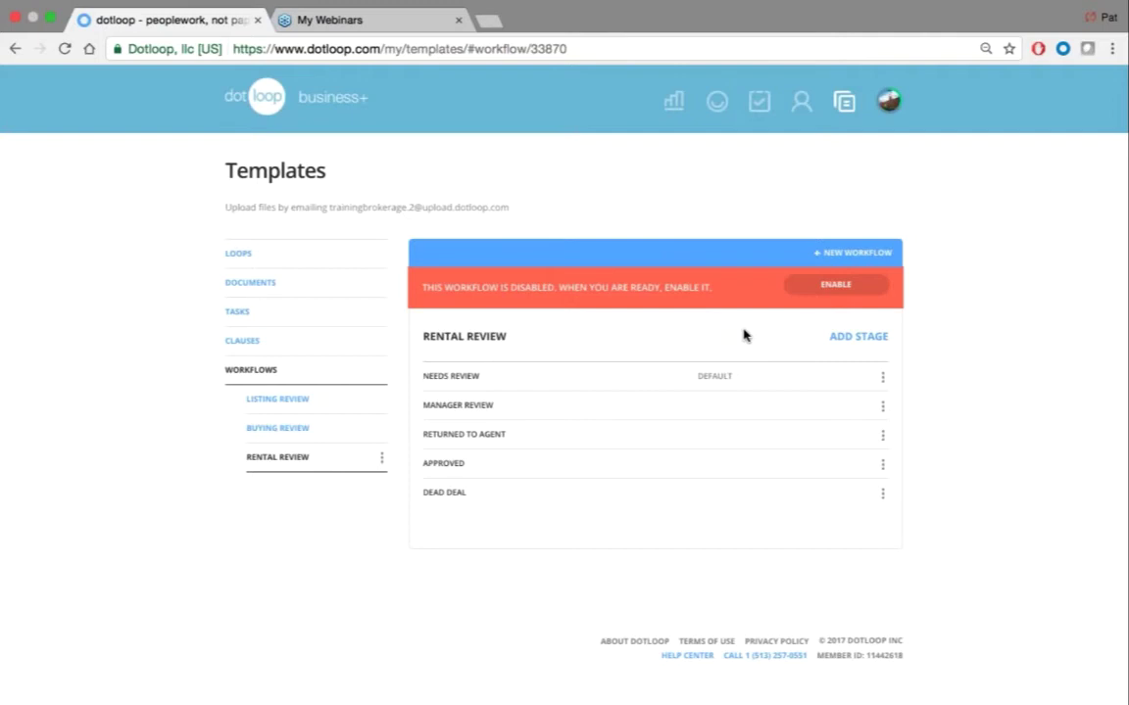
{"action": "left_click", "coordinate": [882, 466]}
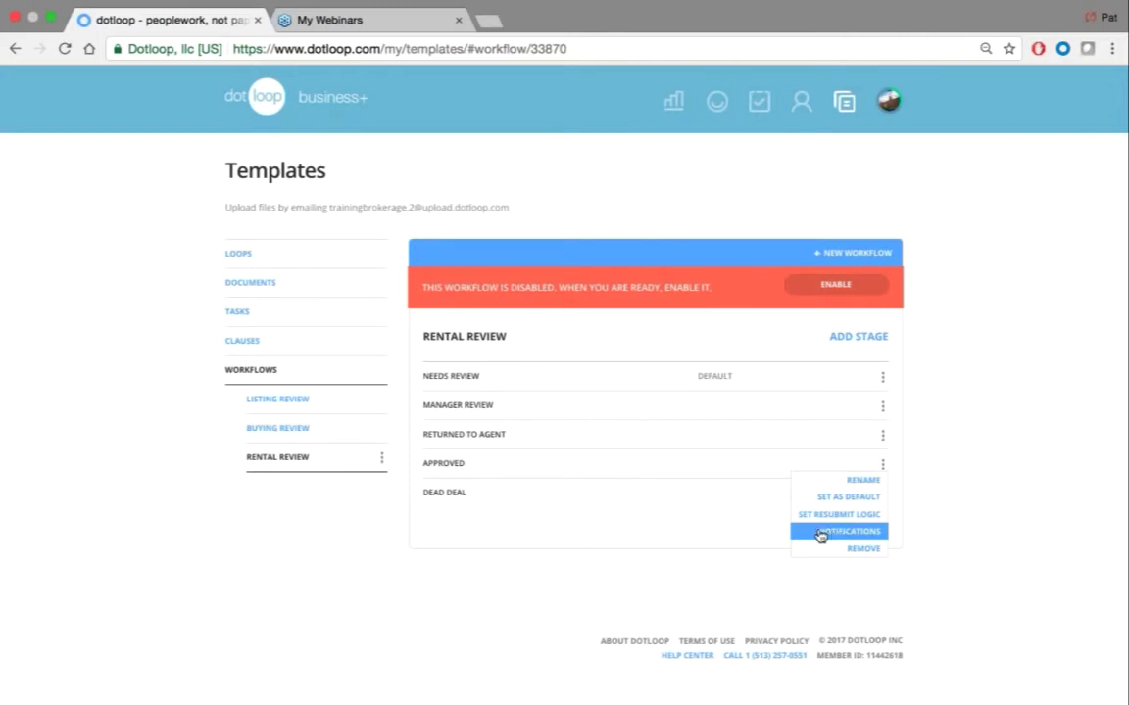
{"action": "left_click", "coordinate": [831, 534]}
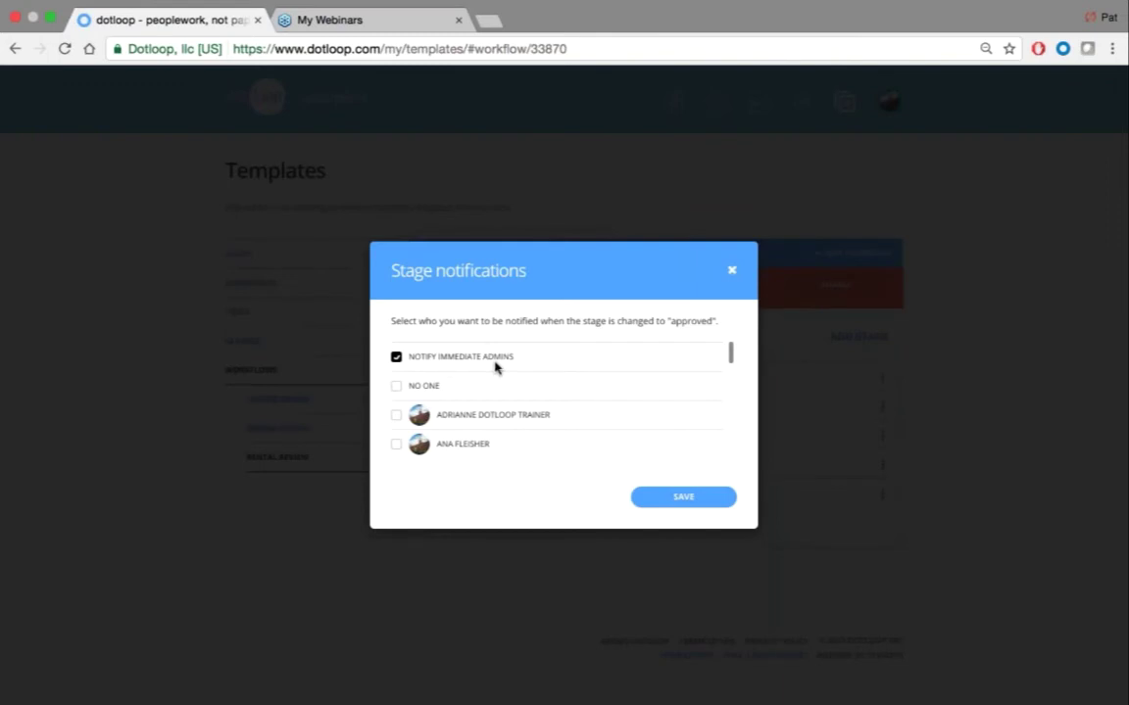
{"action": "scroll", "coordinate": [515, 400], "scroll_direction": "down", "scroll_amount": 5}
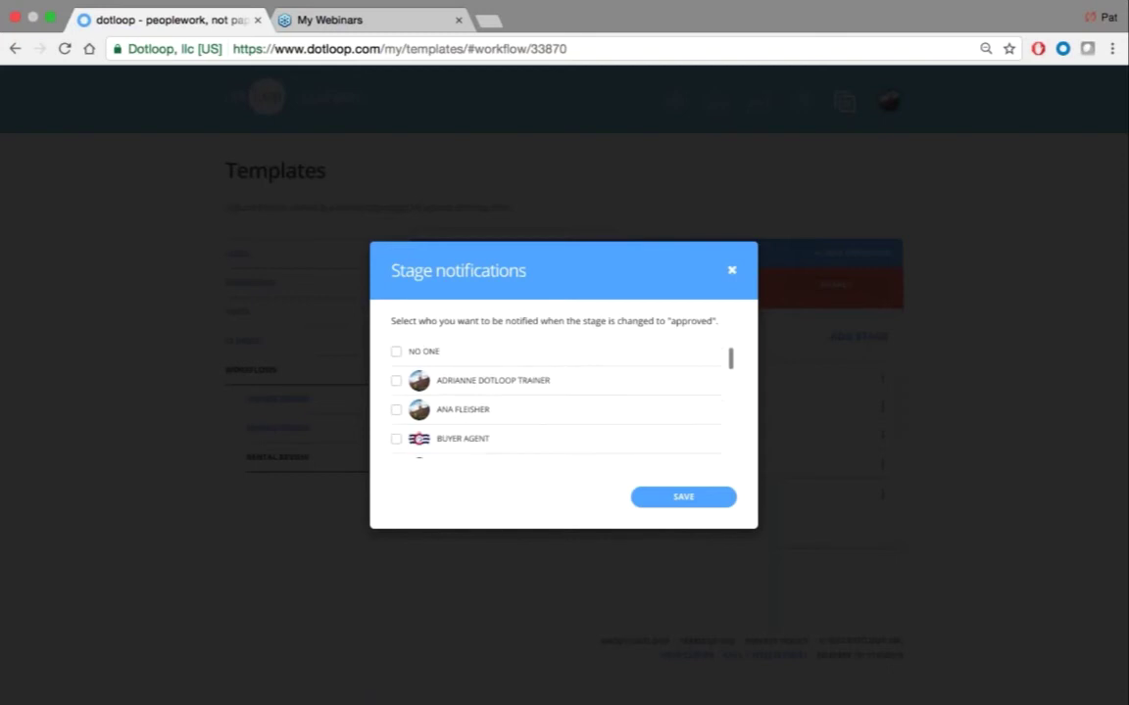
{"action": "scroll", "coordinate": [556, 399], "scroll_direction": "down", "scroll_amount": 8}
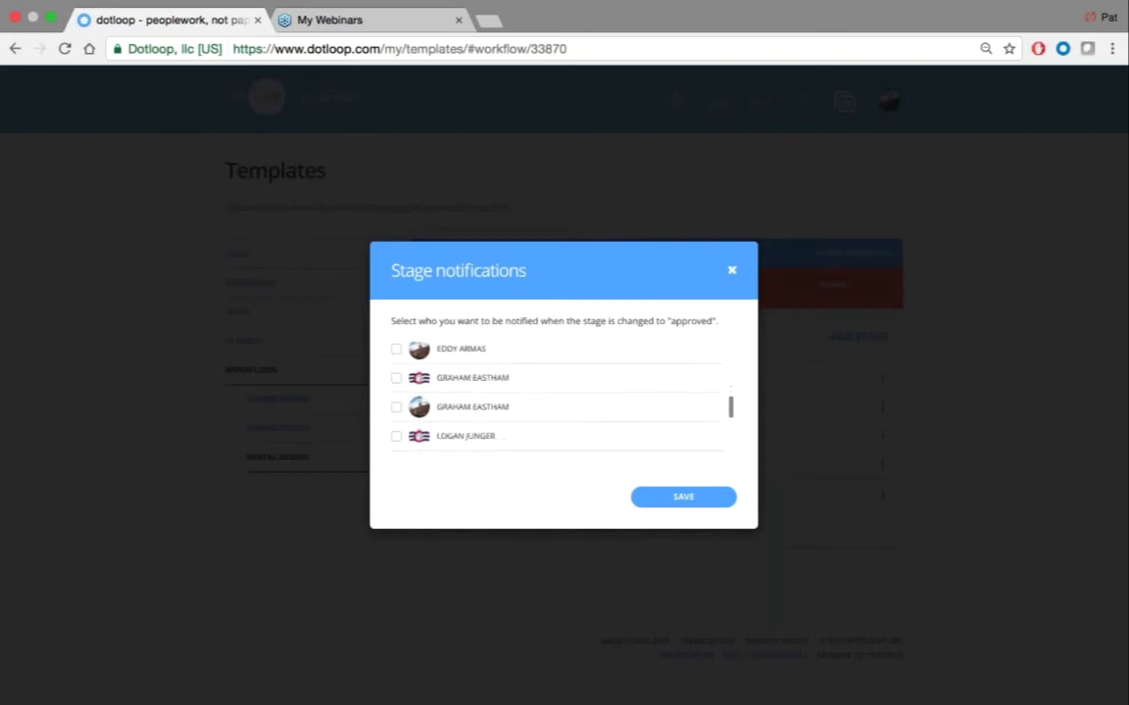
{"action": "scroll", "coordinate": [556, 400], "scroll_direction": "down", "scroll_amount": 5}
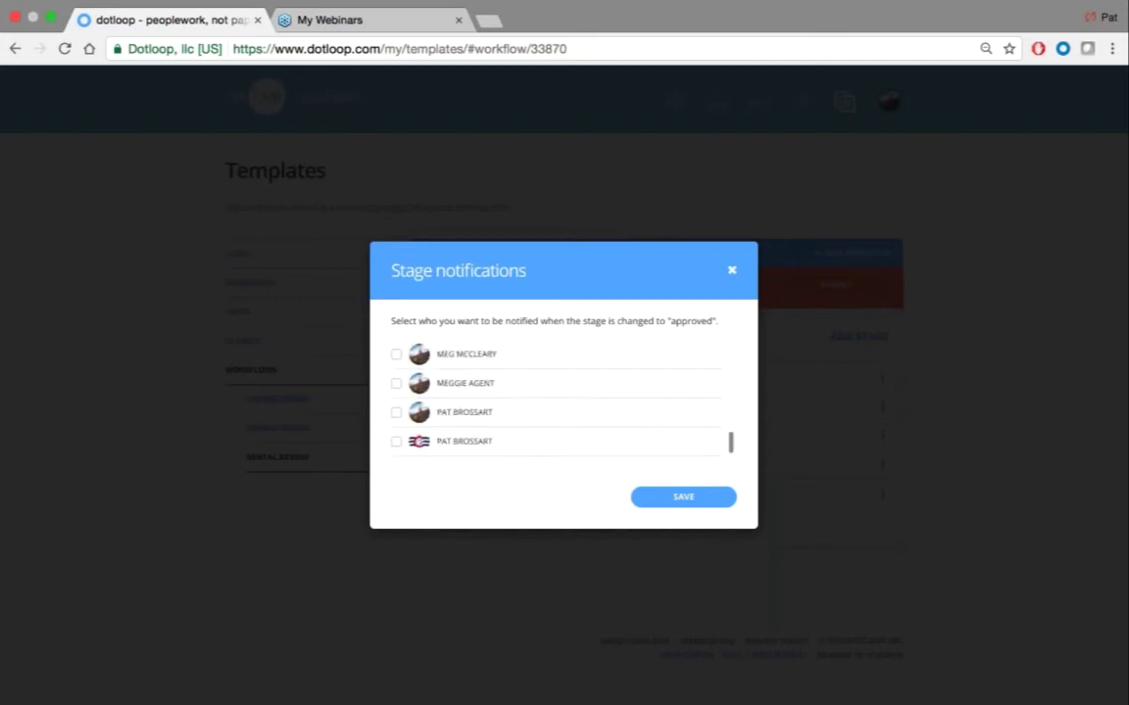
{"action": "scroll", "coordinate": [555, 400], "scroll_direction": "up", "scroll_amount": 15}
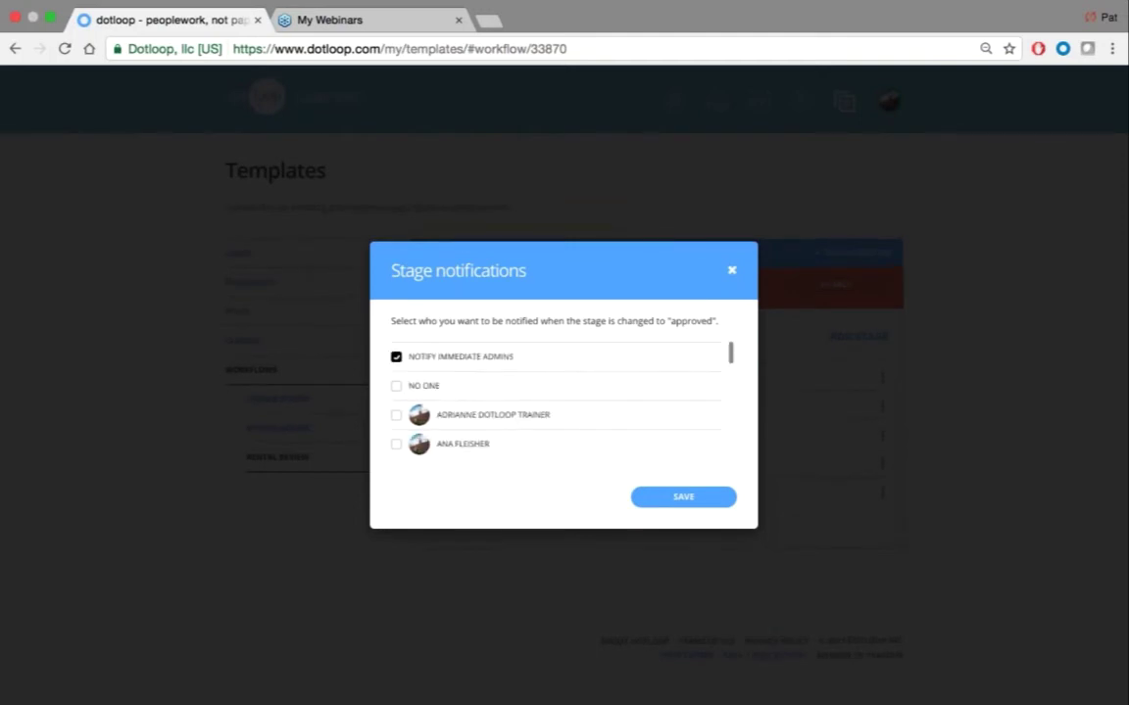
{"action": "left_click", "coordinate": [731, 269]}
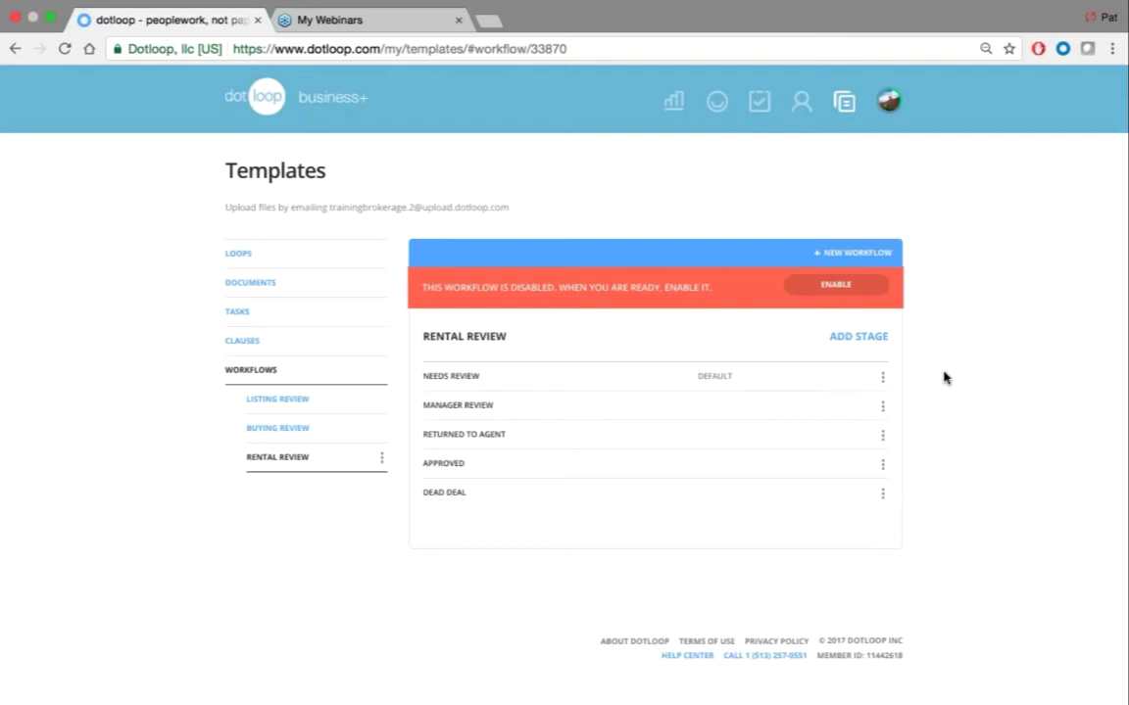
{"action": "left_click", "coordinate": [881, 435]}
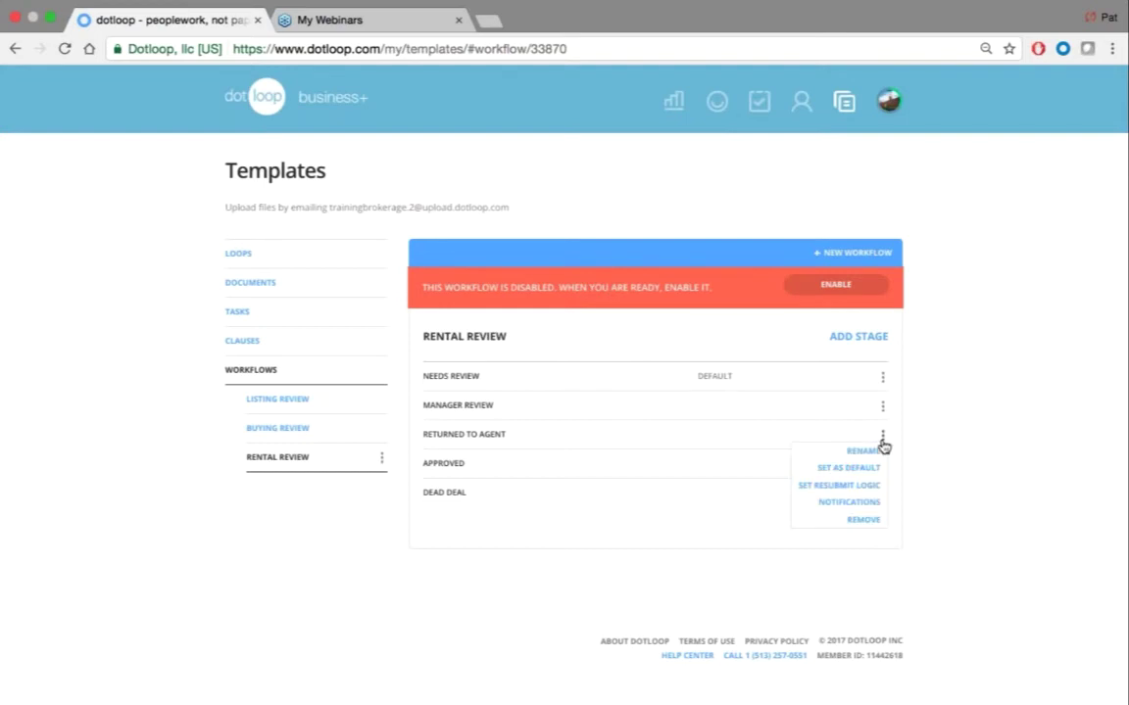
{"action": "left_click", "coordinate": [962, 472]}
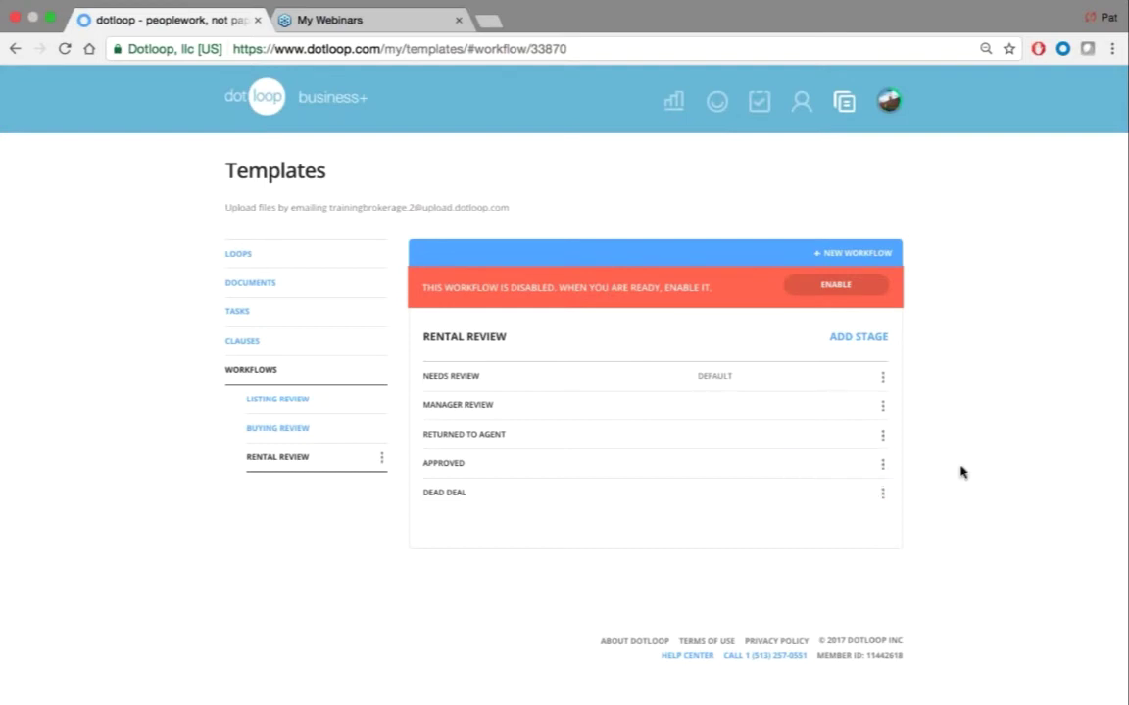
{"action": "left_click", "coordinate": [882, 406]}
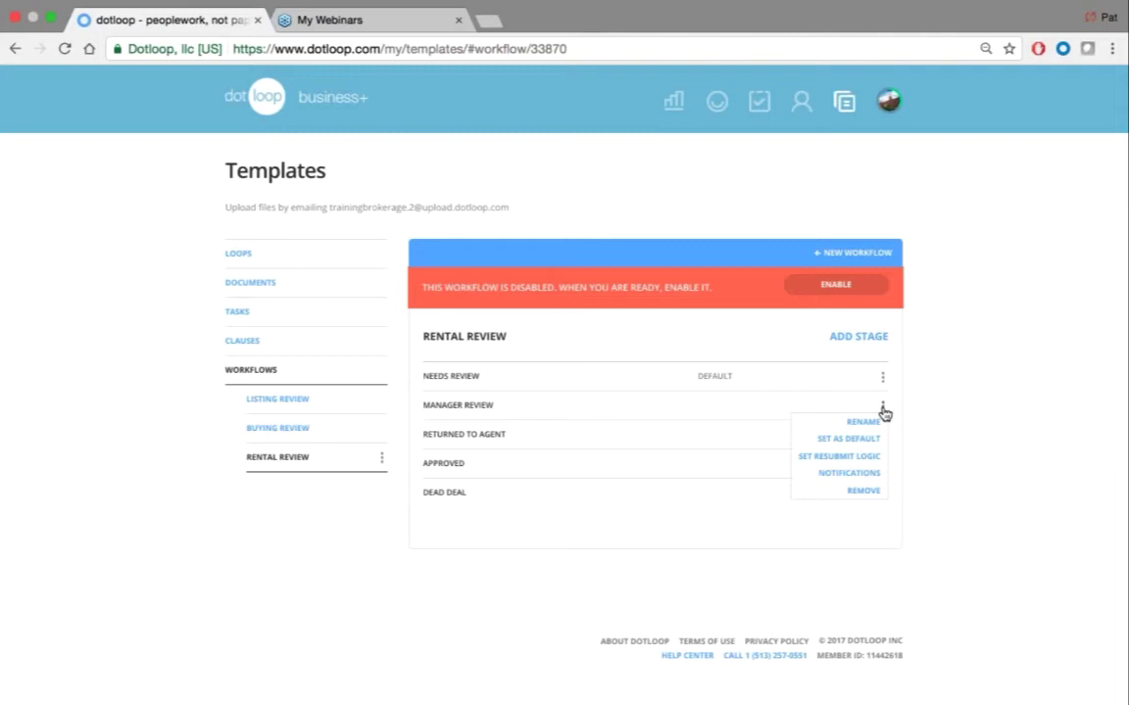
{"action": "left_click", "coordinate": [938, 404]}
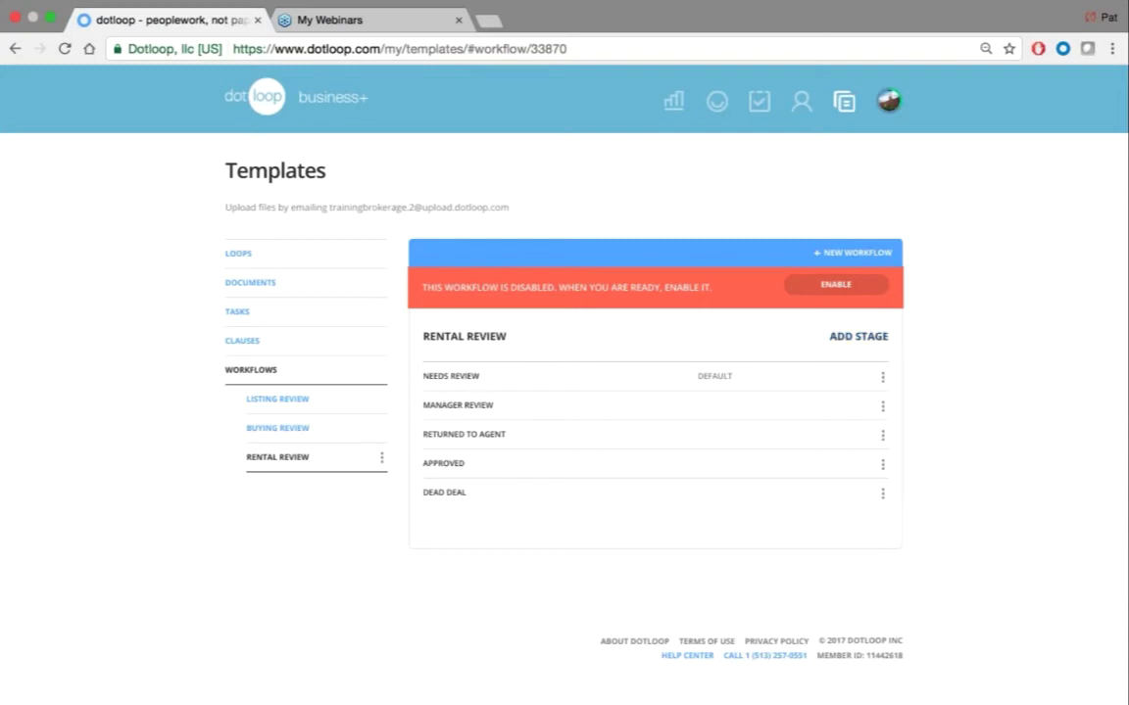
Create a sixth stage named 'Additional Documents Submitted' at the end of the workflow
{"action": "left_click", "coordinate": [853, 338]}
{"action": "type", "text": "Ad"}
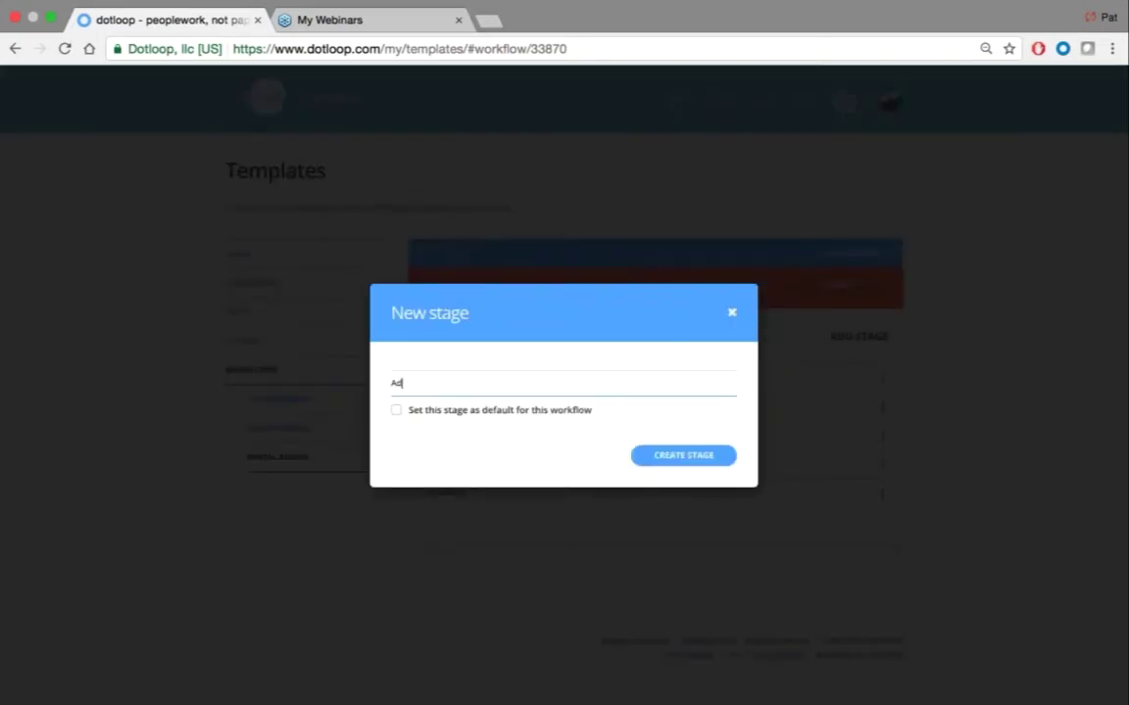
{"action": "type", "text": "ditional Docue"}
{"action": "key", "text": "BackSpace"}
{"action": "type", "text": "ments Submitted"}
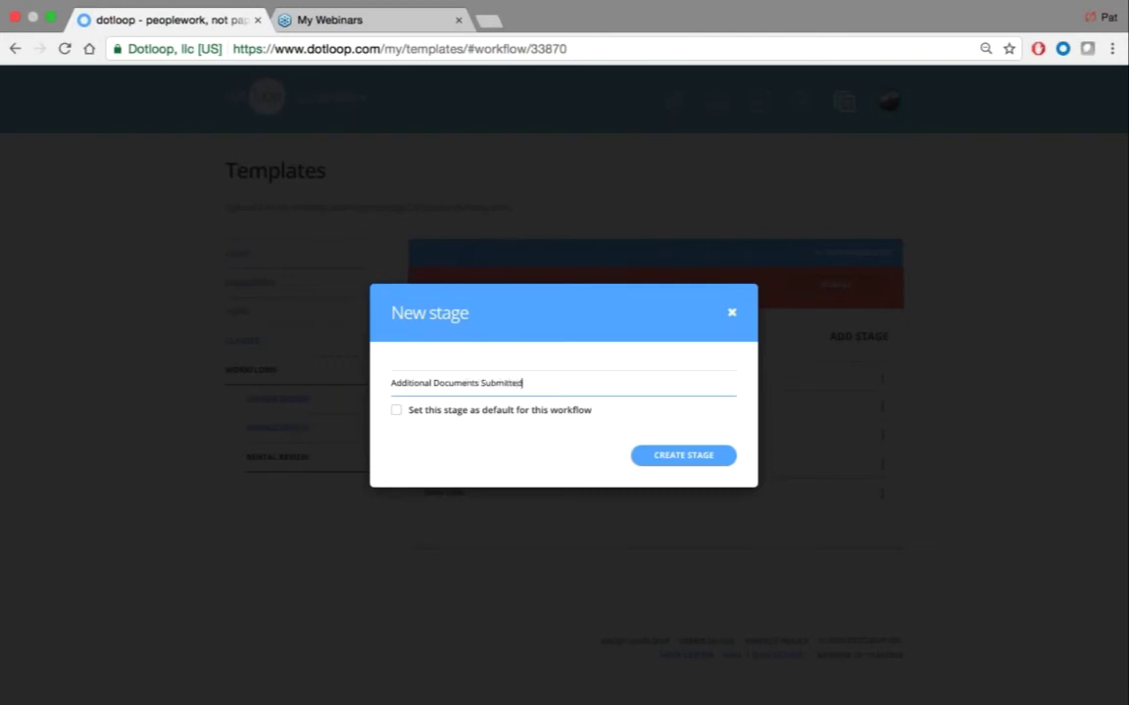
{"action": "key", "text": "Return"}
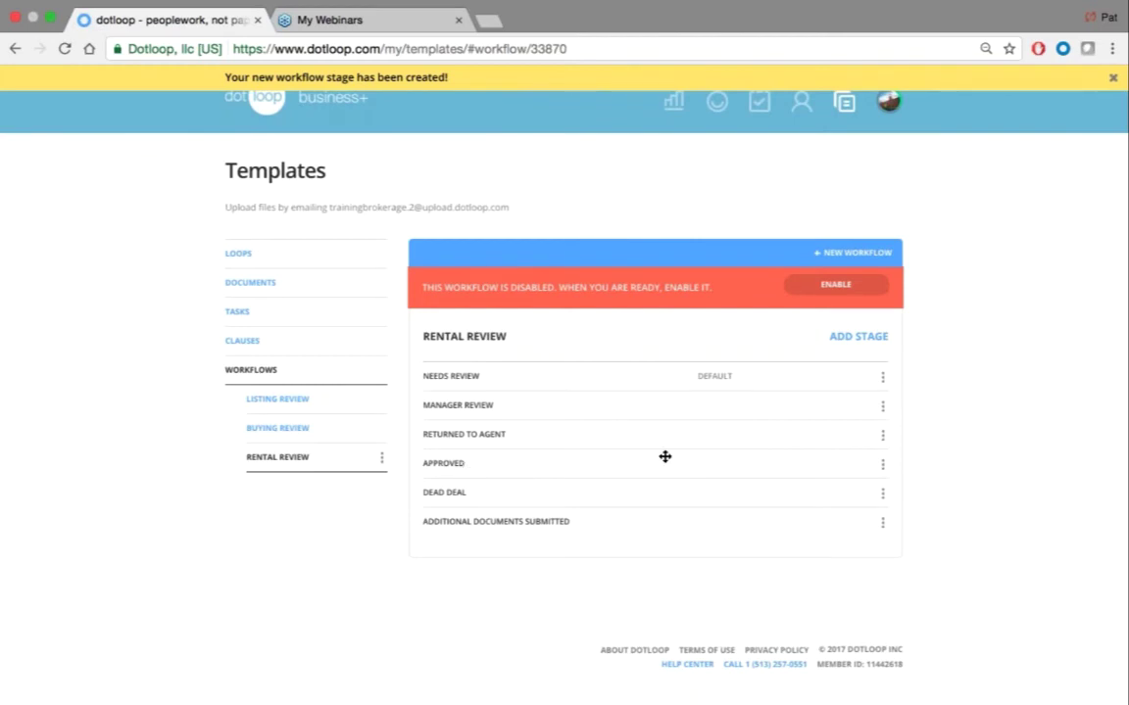
{"action": "left_click", "coordinate": [881, 466]}
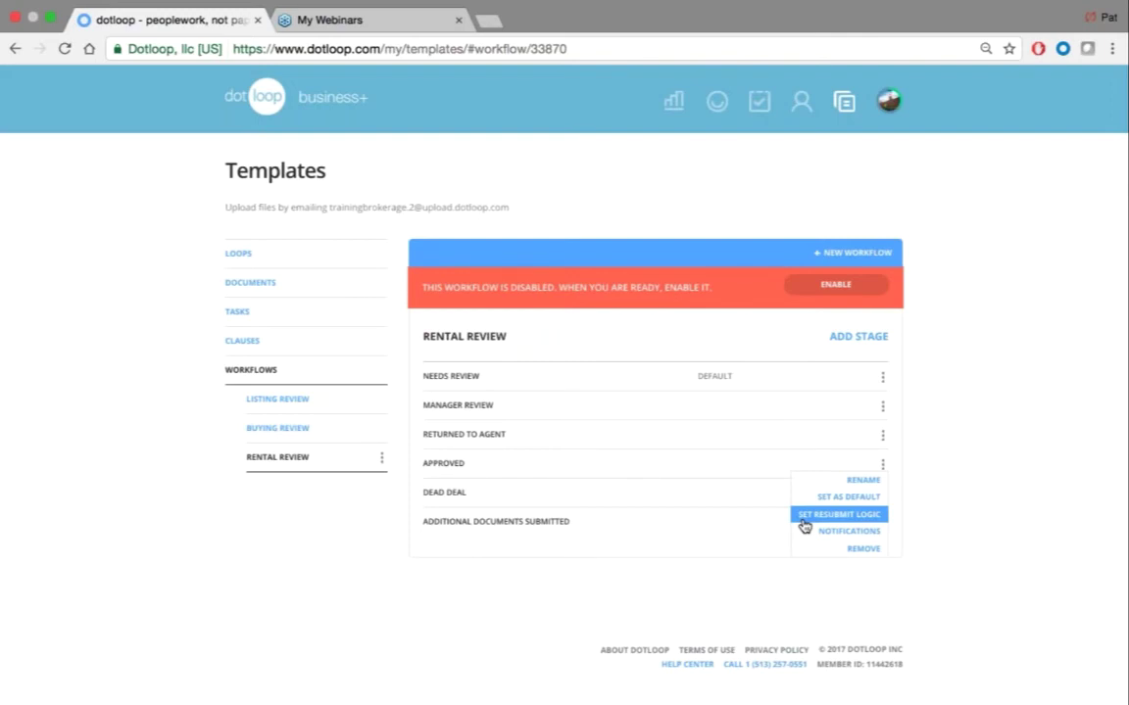
Set the Approved stage's resubmit logic to move folders to Additional Documents Submitted
{"action": "left_click", "coordinate": [805, 522]}
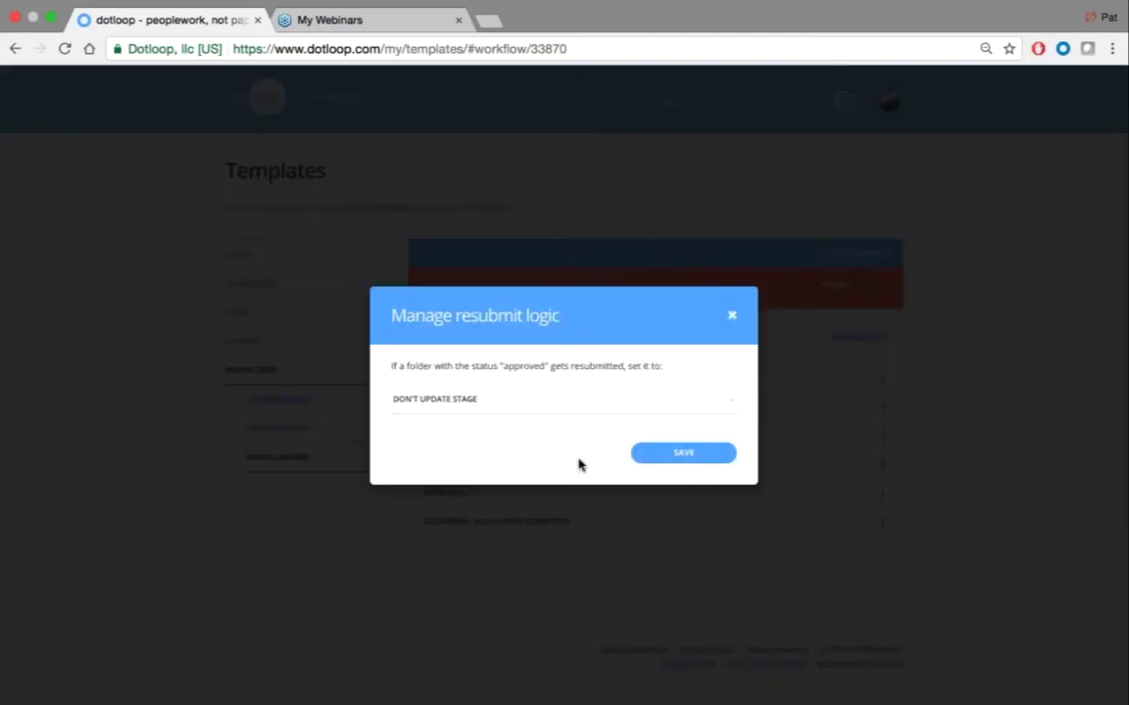
{"action": "left_click", "coordinate": [396, 400]}
{"action": "left_click", "coordinate": [420, 402]}
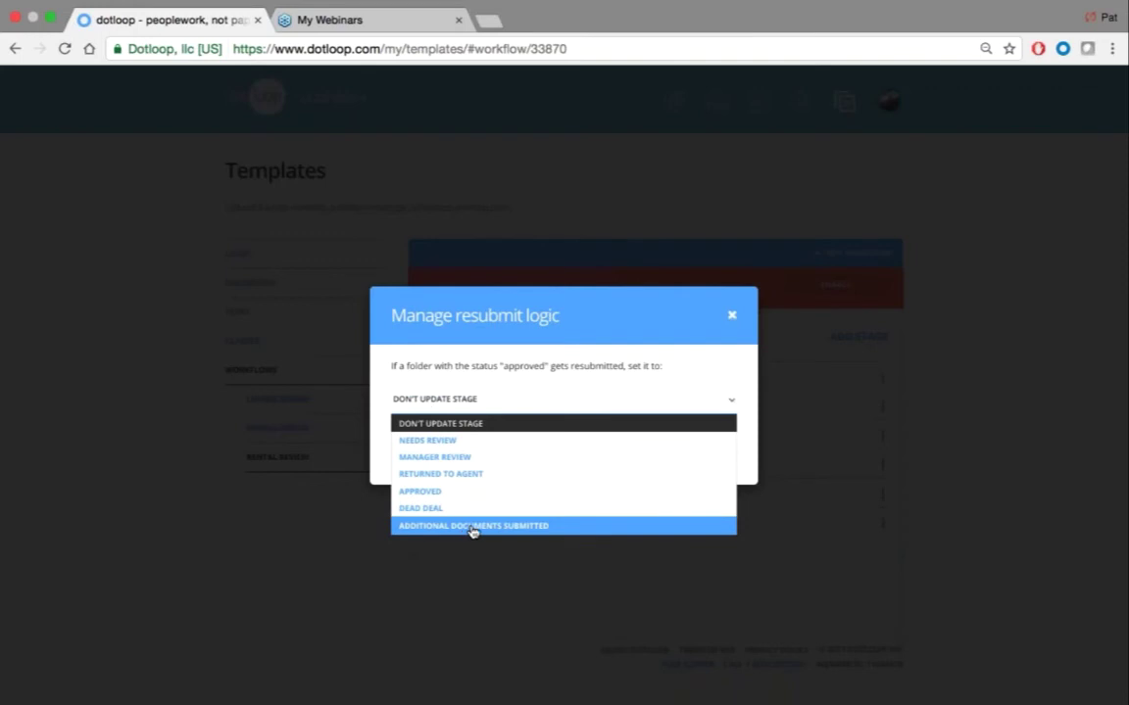
{"action": "left_click", "coordinate": [555, 527]}
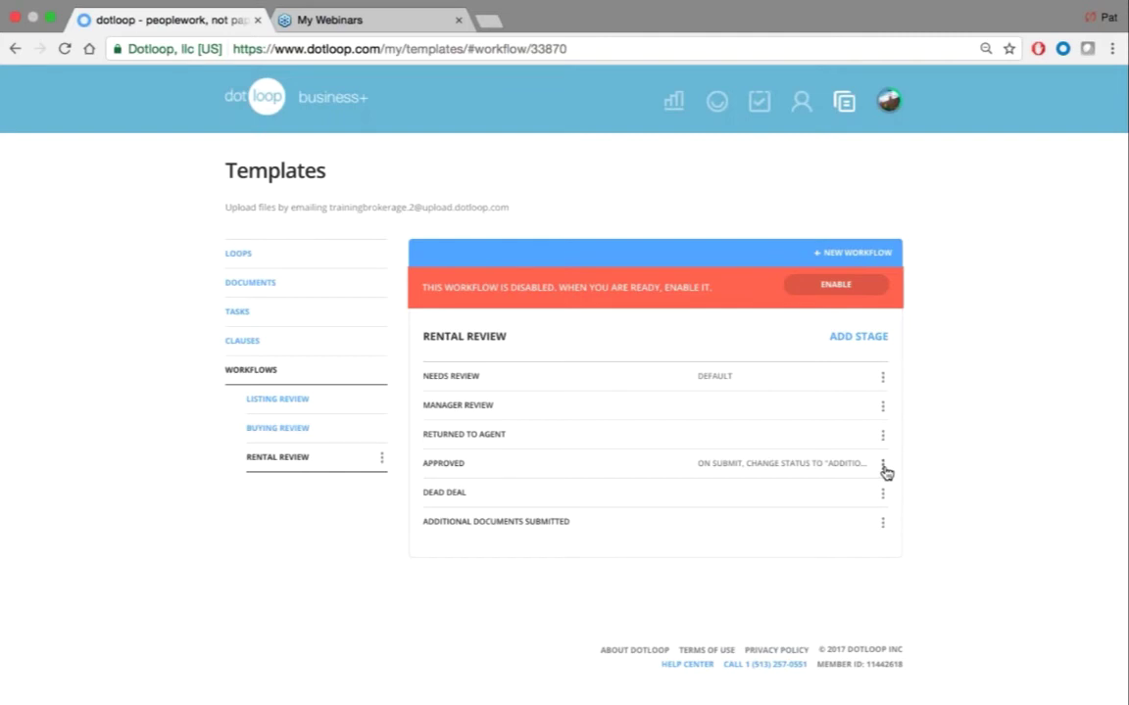
Add another team member to the Approved stage's notification recipients and save
{"action": "left_click", "coordinate": [883, 466]}
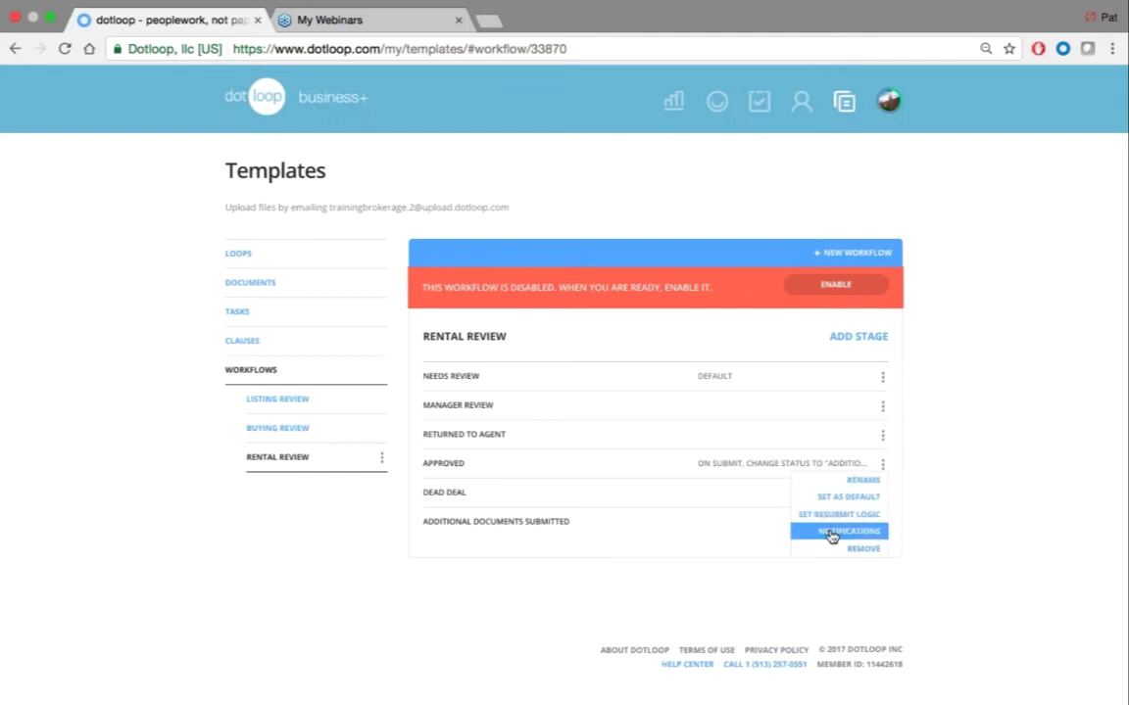
{"action": "left_click", "coordinate": [831, 534]}
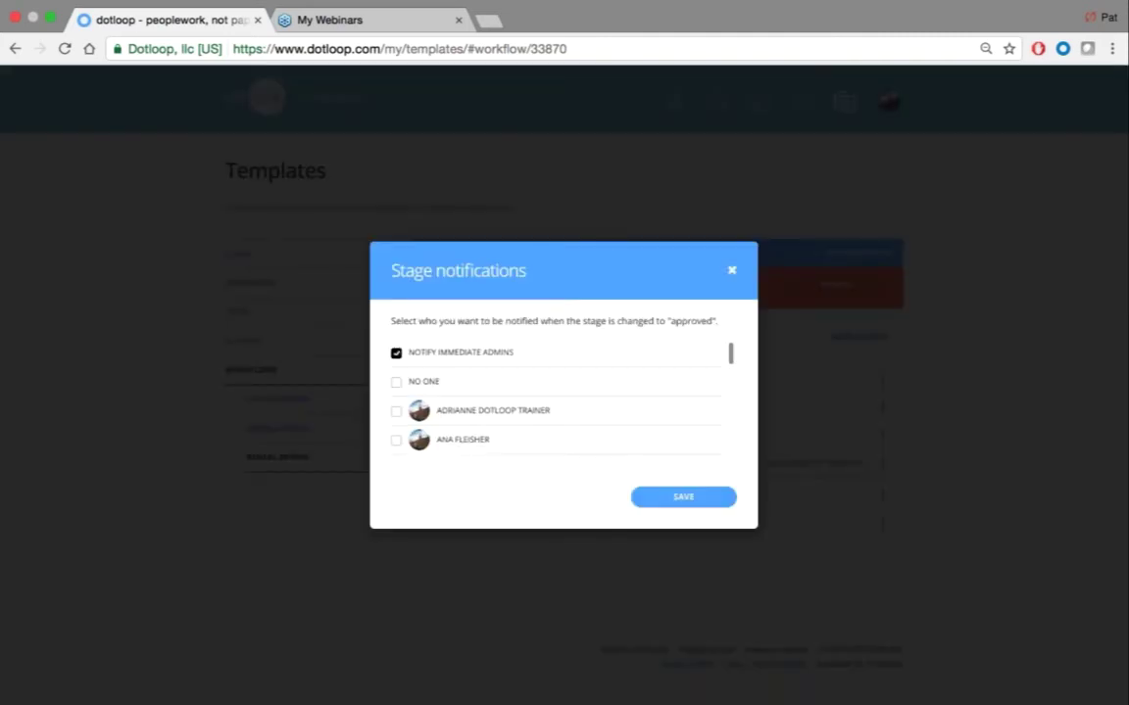
{"action": "scroll", "coordinate": [558, 401], "scroll_direction": "down", "scroll_amount": 5}
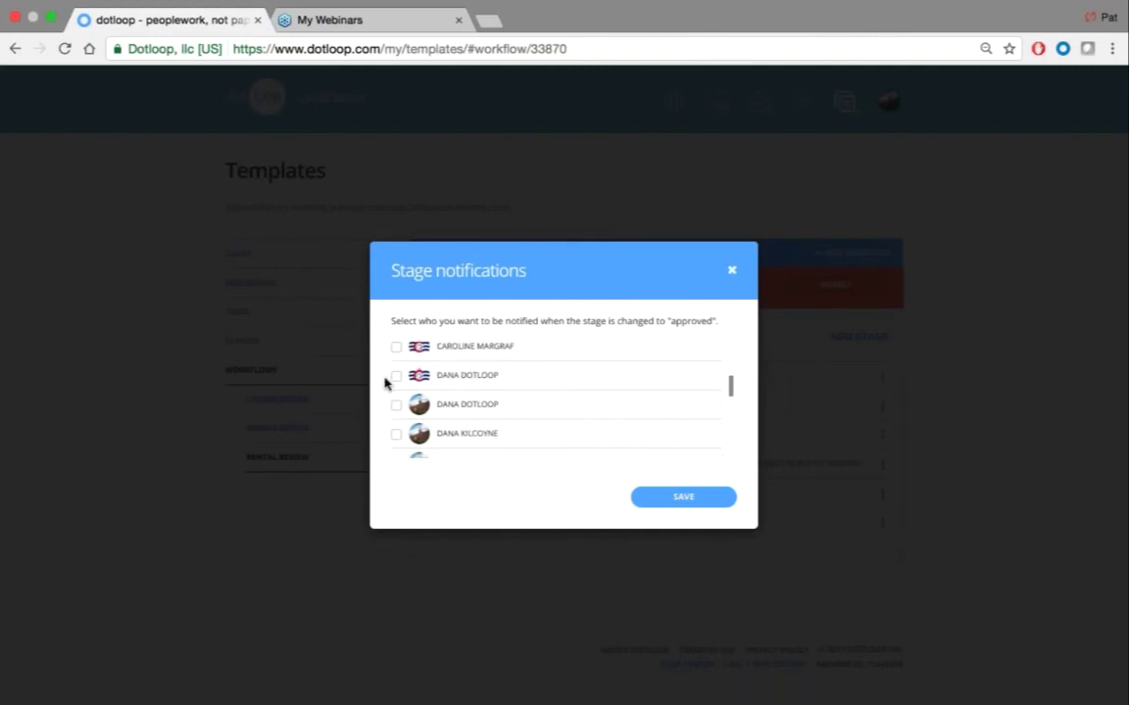
{"action": "left_click", "coordinate": [396, 376]}
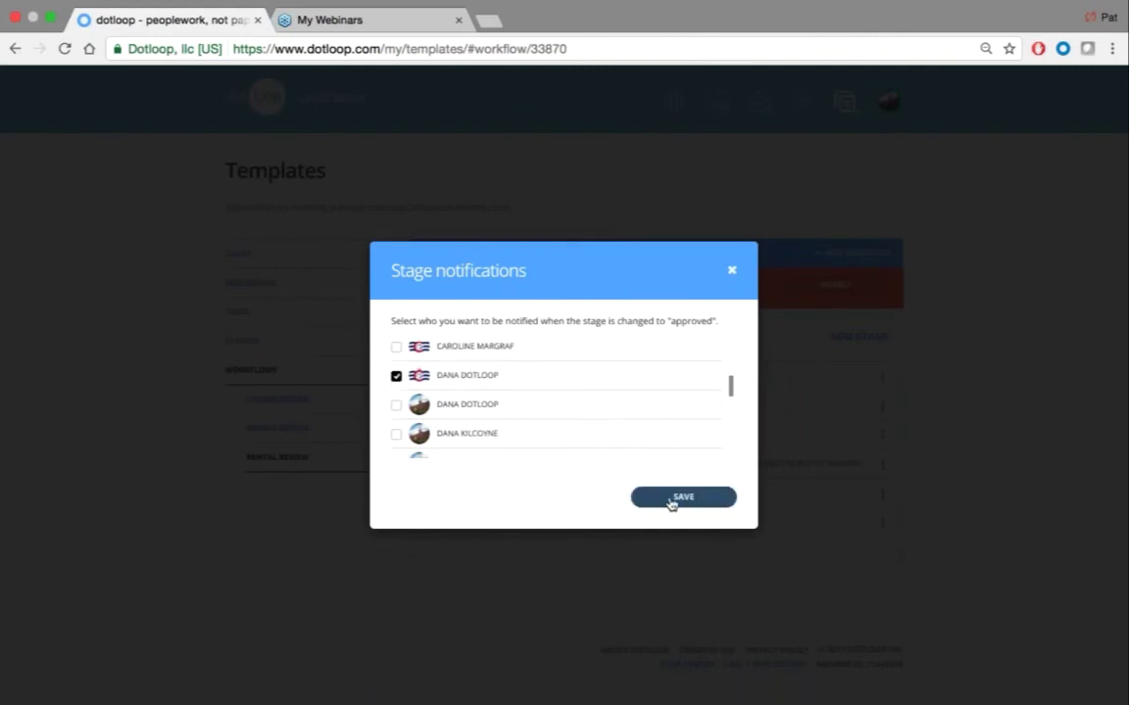
{"action": "left_click", "coordinate": [683, 496]}
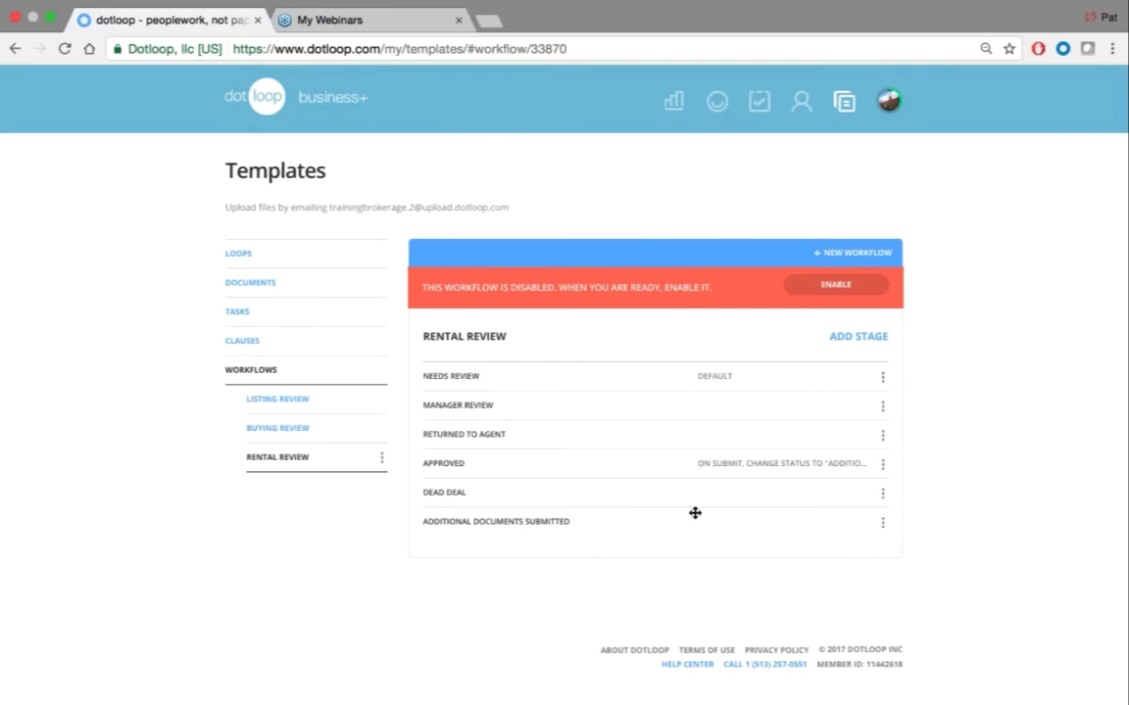
Enable the Rental Review workflow, then bring up the account and profiles menu
{"action": "left_click", "coordinate": [835, 285]}
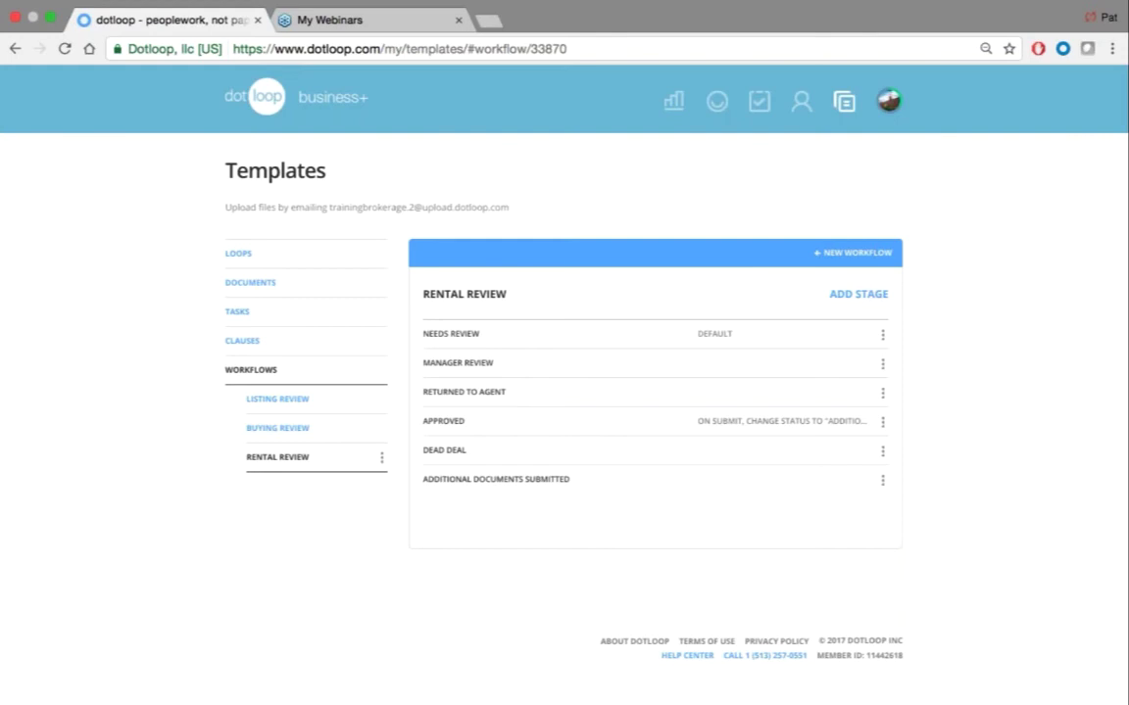
{"action": "left_click", "coordinate": [890, 102]}
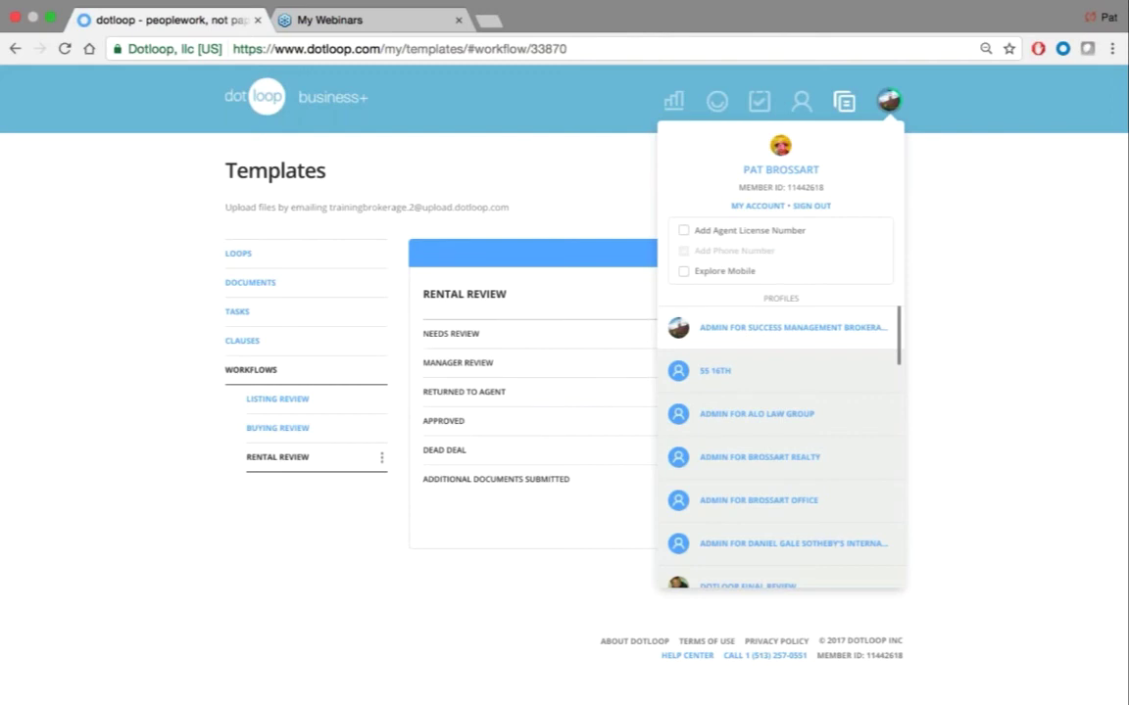
In My Account's Profiles list, select the Success Management Brokerage admin profile
{"action": "left_click", "coordinate": [755, 210]}
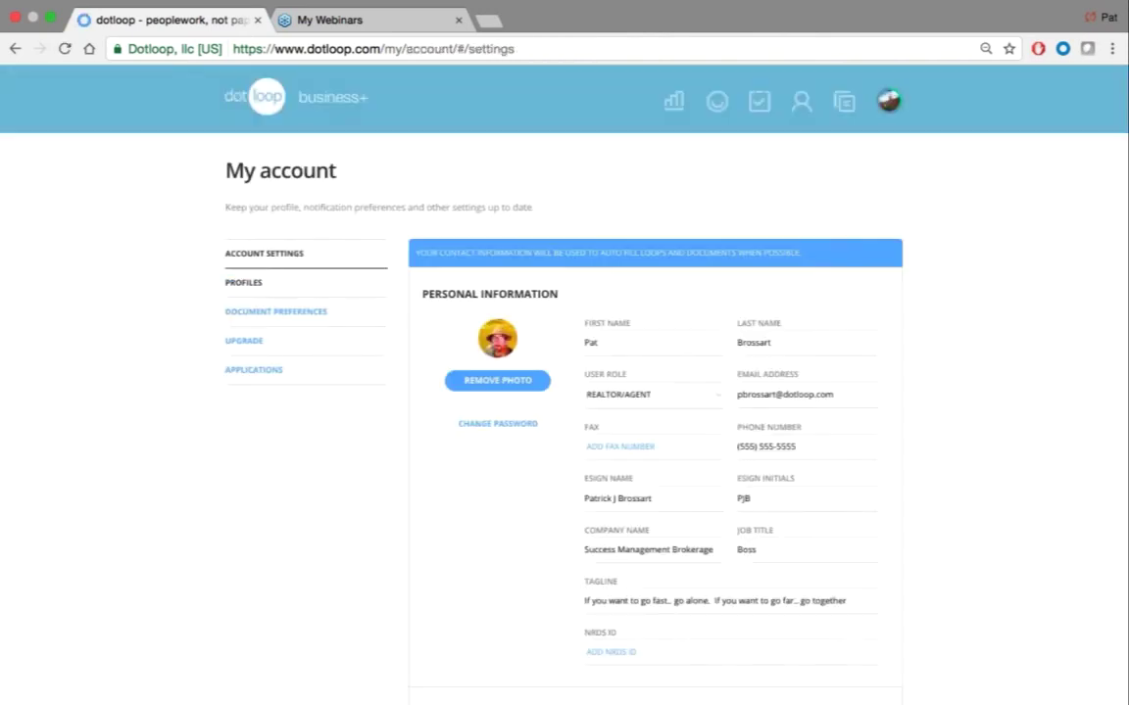
{"action": "left_click", "coordinate": [245, 284]}
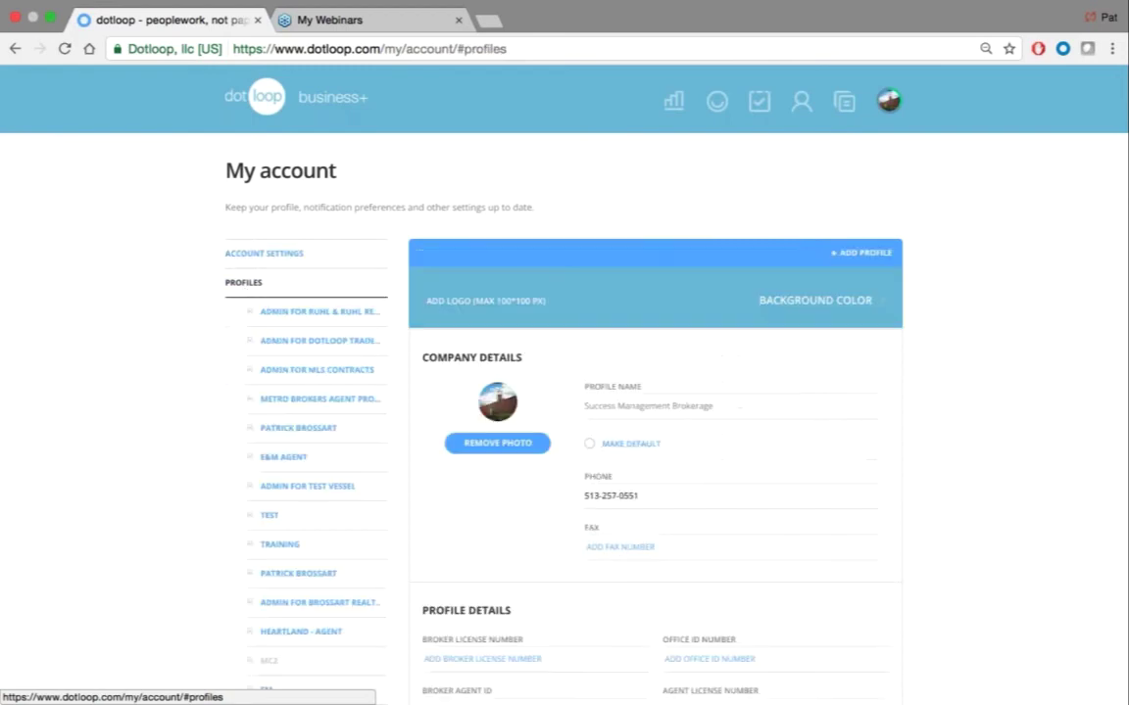
{"action": "scroll", "coordinate": [299, 324], "scroll_direction": "down", "scroll_amount": 5}
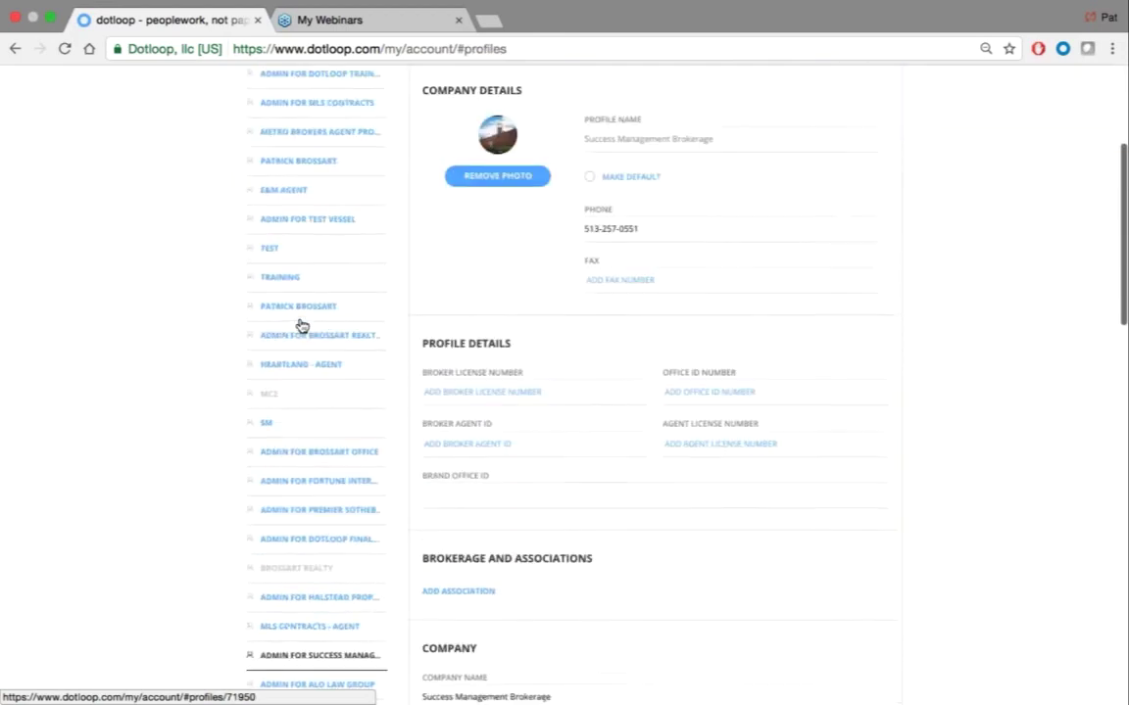
{"action": "scroll", "coordinate": [301, 325], "scroll_direction": "down", "scroll_amount": 4}
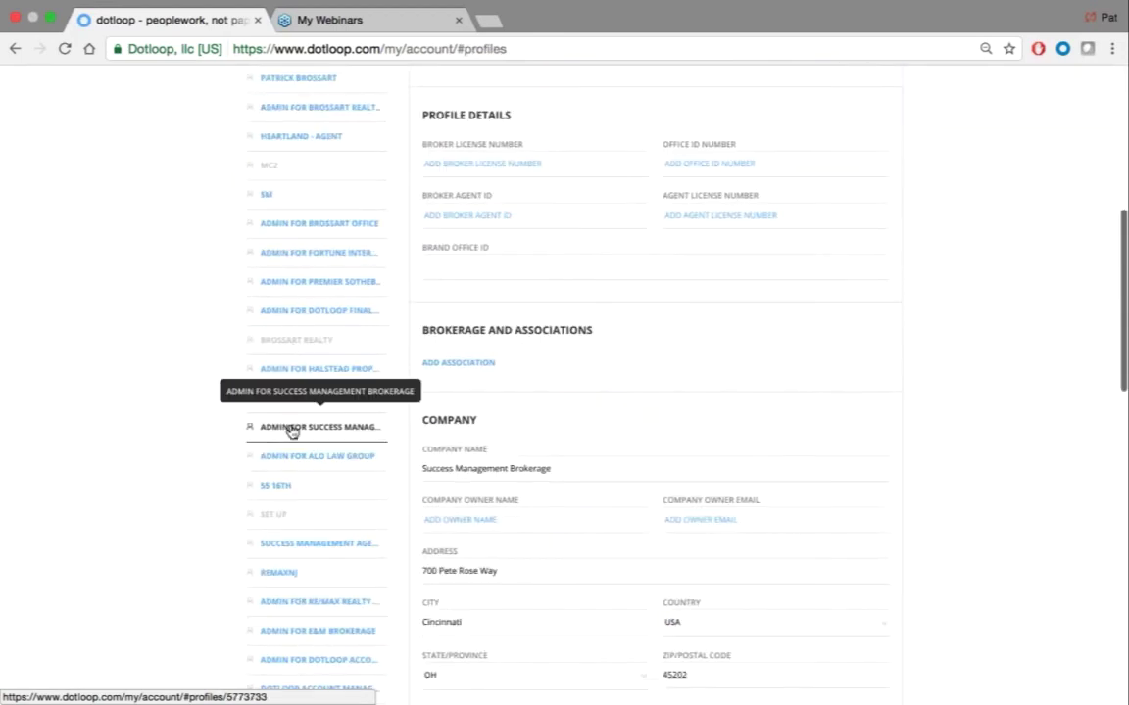
{"action": "left_click", "coordinate": [292, 429]}
{"action": "scroll", "coordinate": [172, 416], "scroll_direction": "up", "scroll_amount": 5}
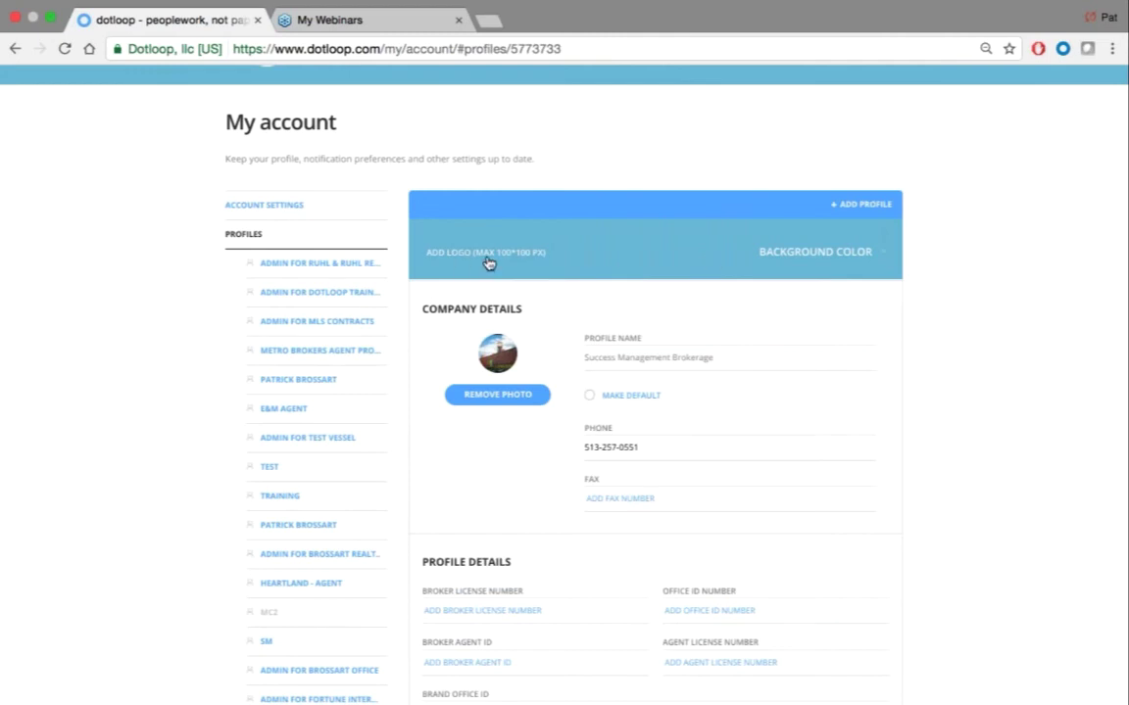
Upload 'real estate 3.jpeg' from Pictures as the brokerage profile's logo
{"action": "left_click", "coordinate": [831, 256]}
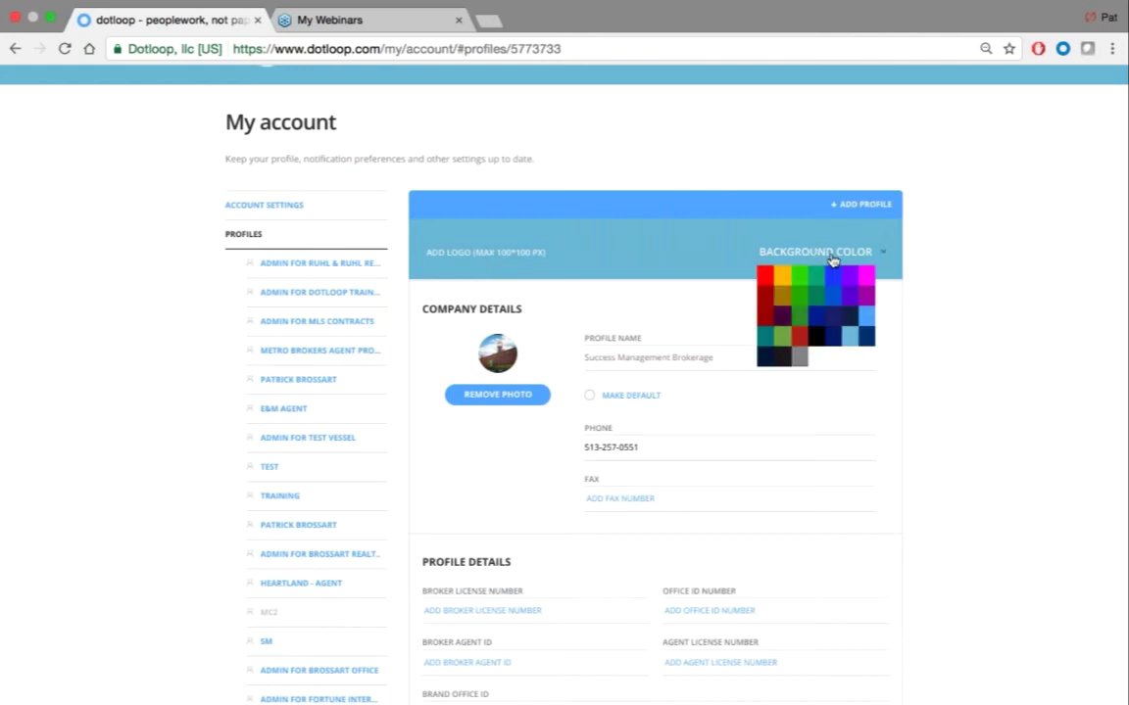
{"action": "scroll", "coordinate": [788, 284], "scroll_direction": "up", "scroll_amount": 1}
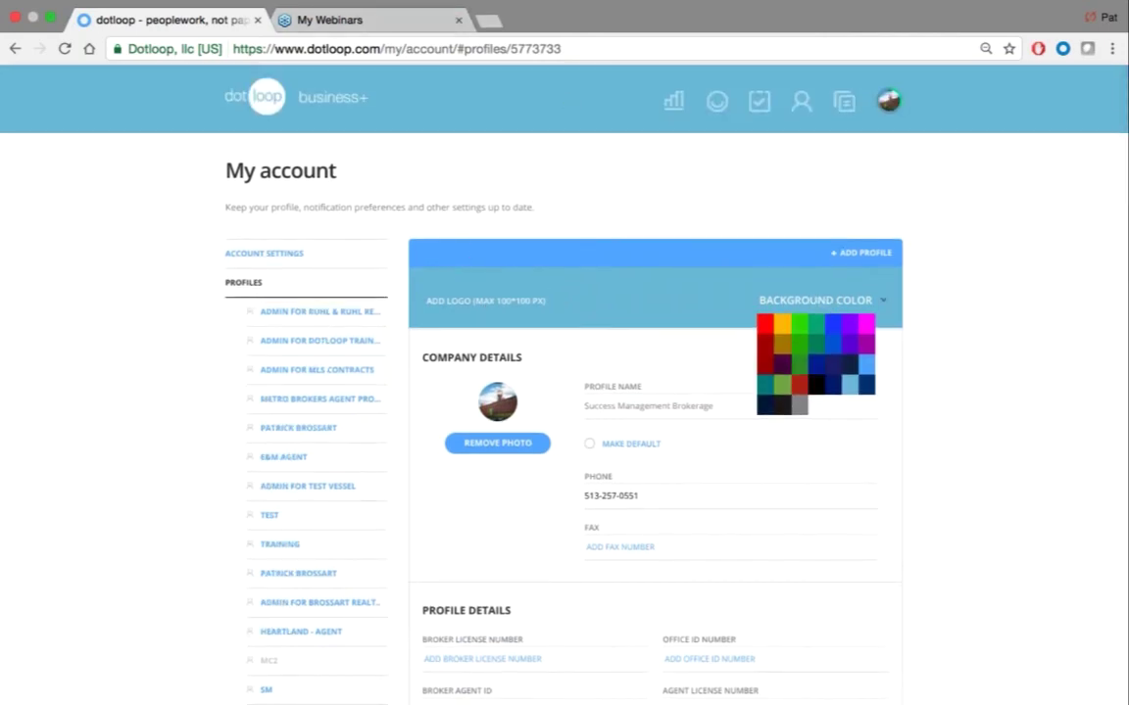
{"action": "left_click", "coordinate": [415, 279]}
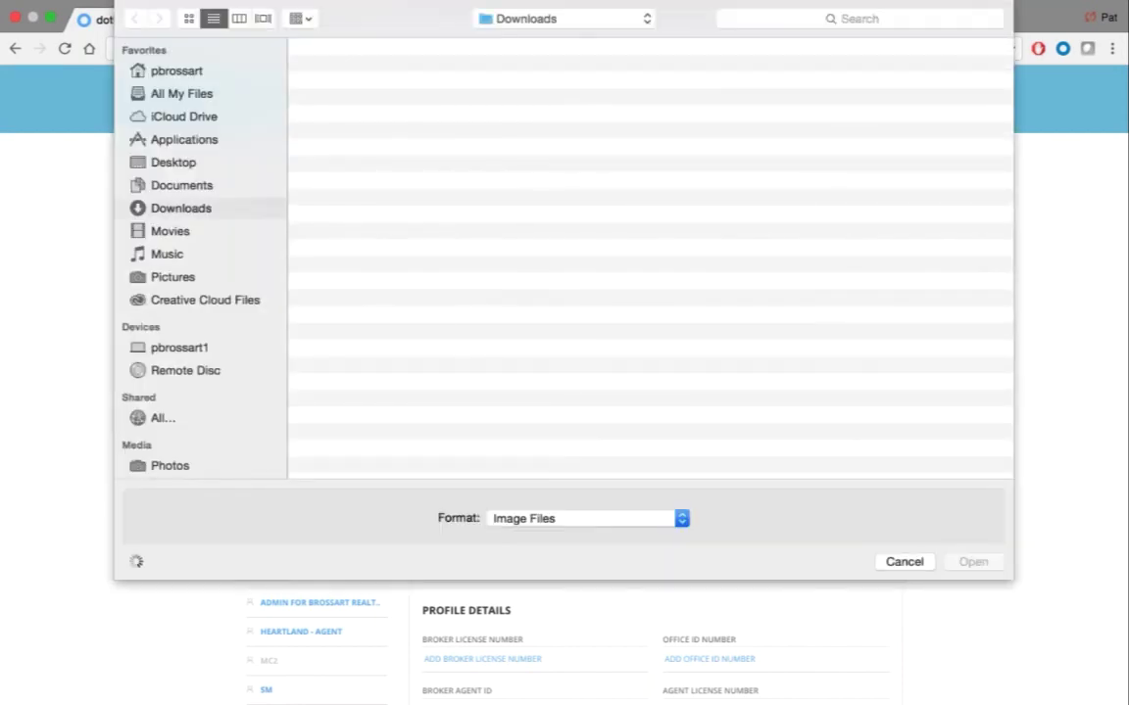
{"action": "left_click", "coordinate": [173, 280]}
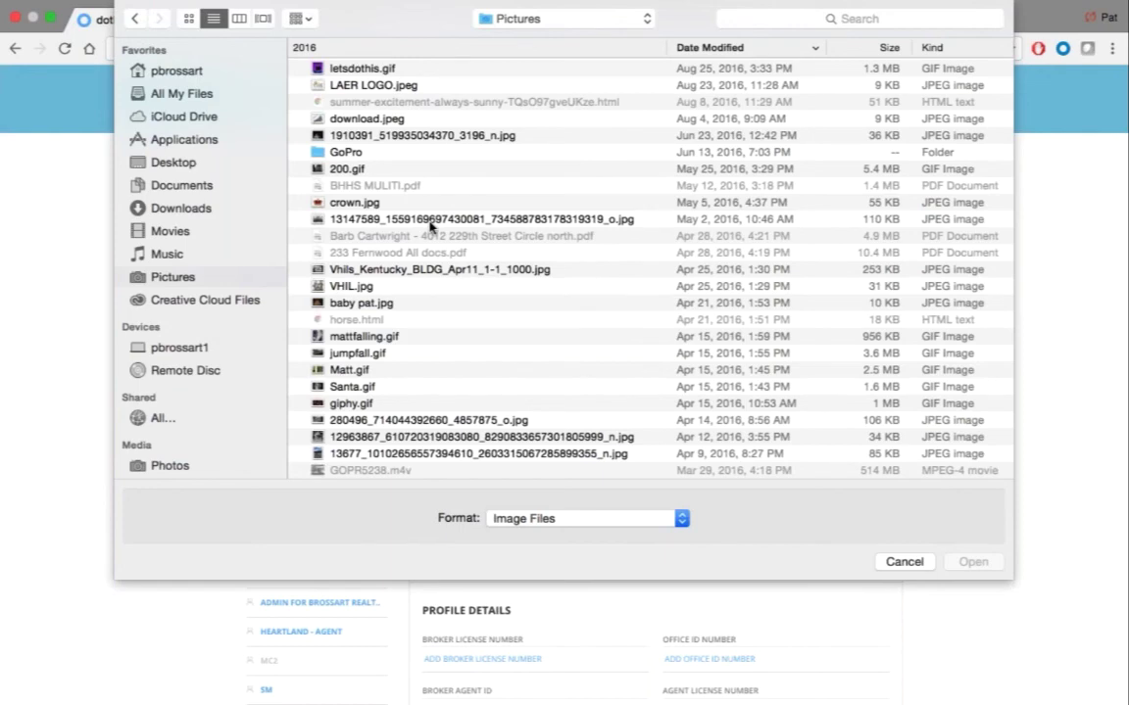
{"action": "scroll", "coordinate": [431, 224], "scroll_direction": "down", "scroll_amount": 10}
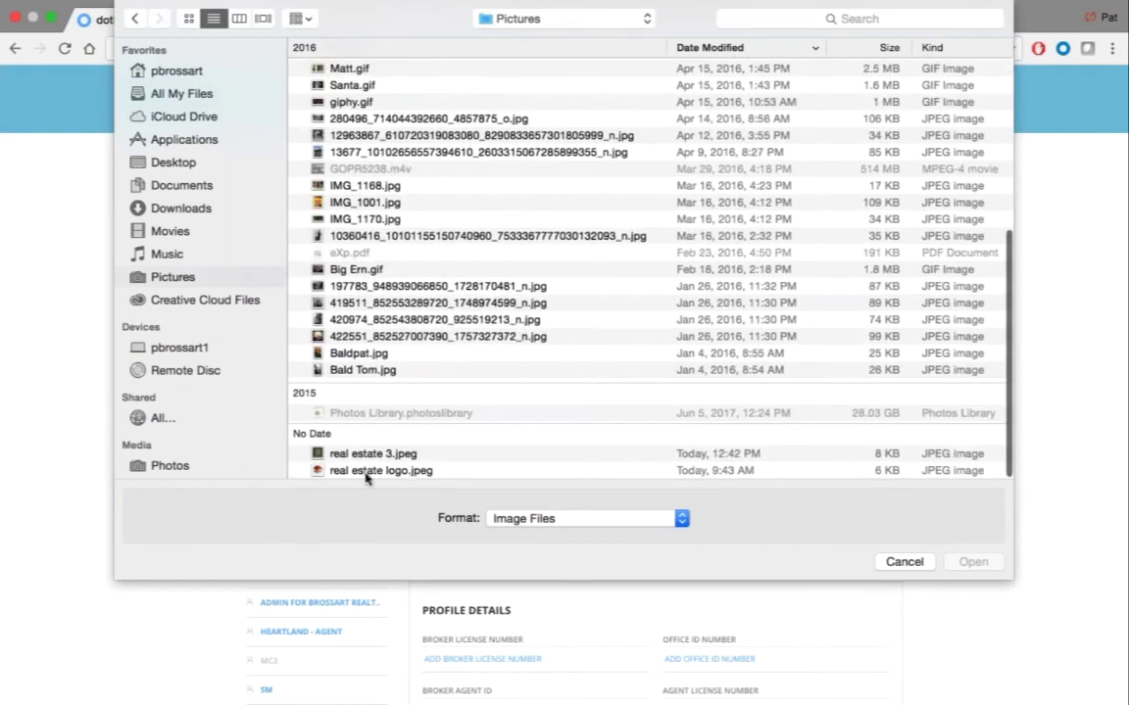
{"action": "left_click", "coordinate": [372, 454]}
{"action": "key", "text": "Return"}
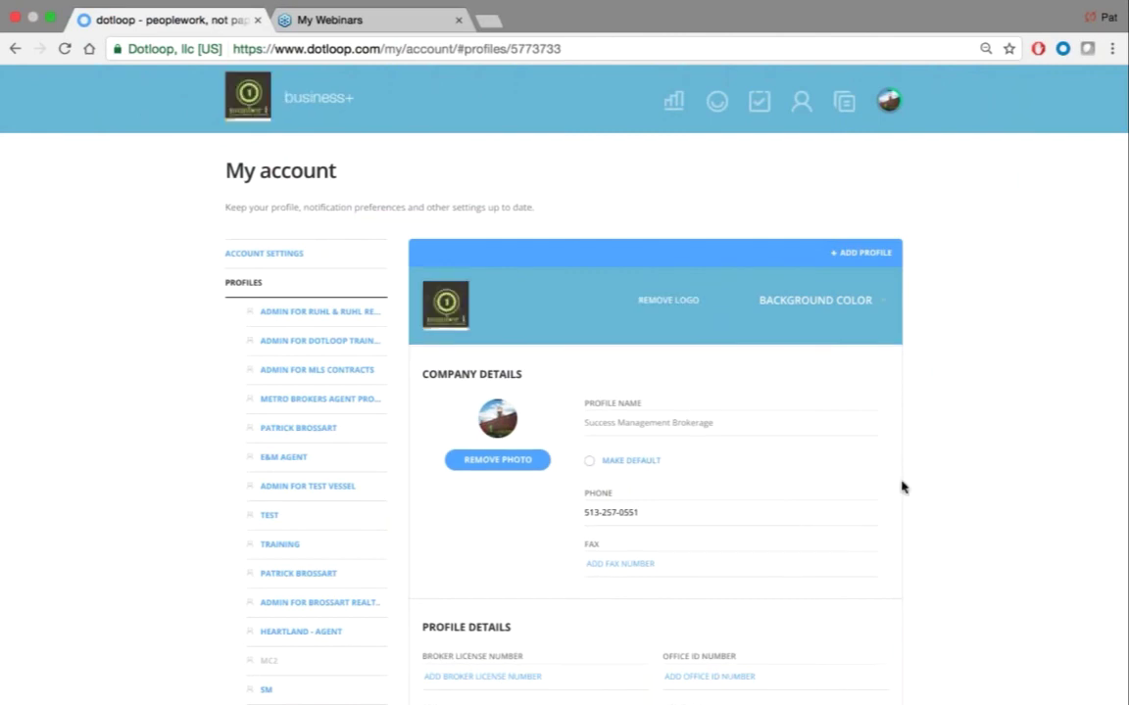
Set the profile Background Color to dark red, then switch it to the brighter red swatch
{"action": "left_click", "coordinate": [814, 302]}
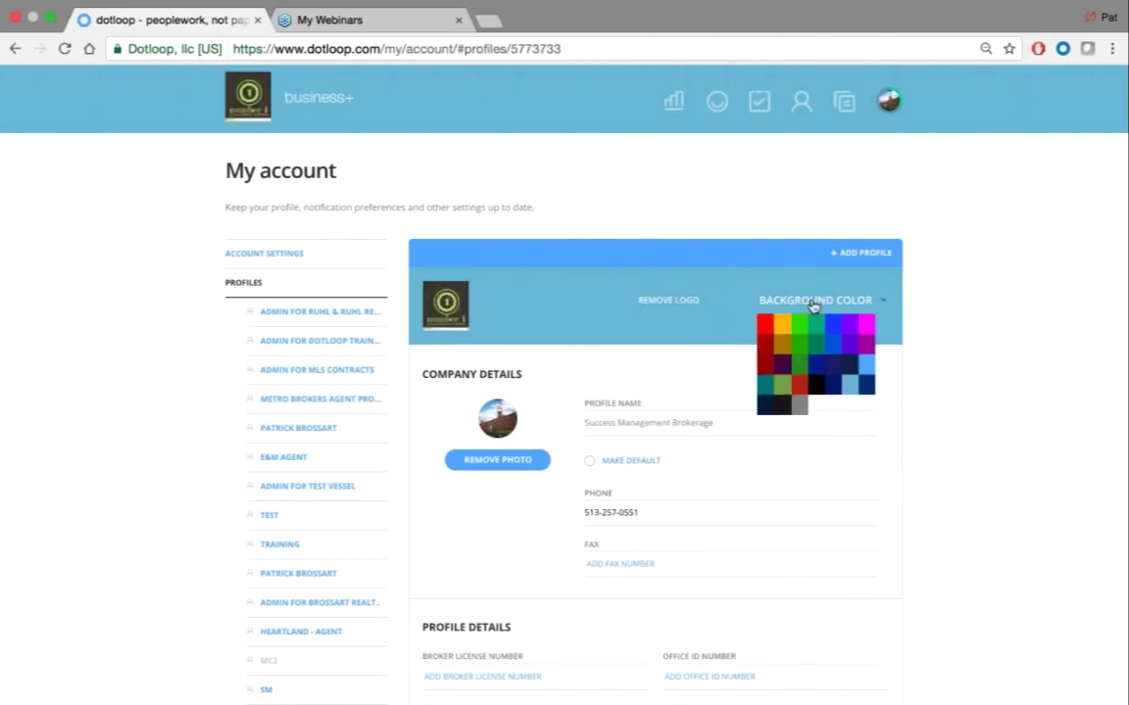
{"action": "left_click", "coordinate": [768, 361]}
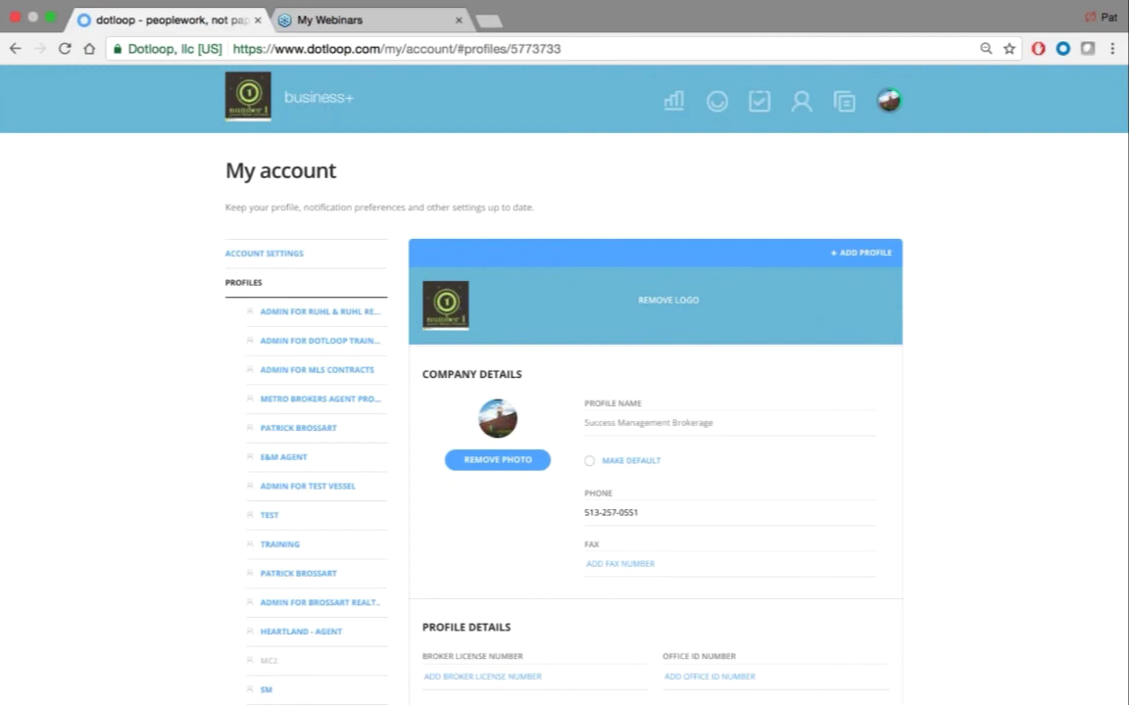
{"action": "left_click", "coordinate": [831, 303]}
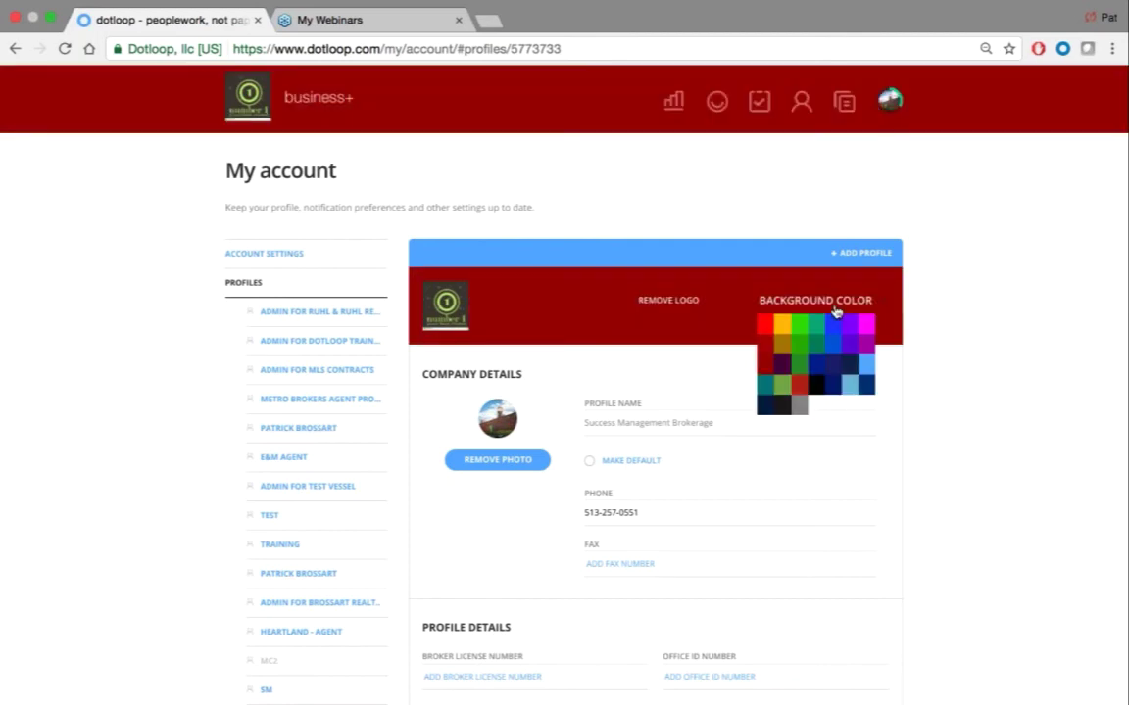
{"action": "left_click", "coordinate": [800, 382]}
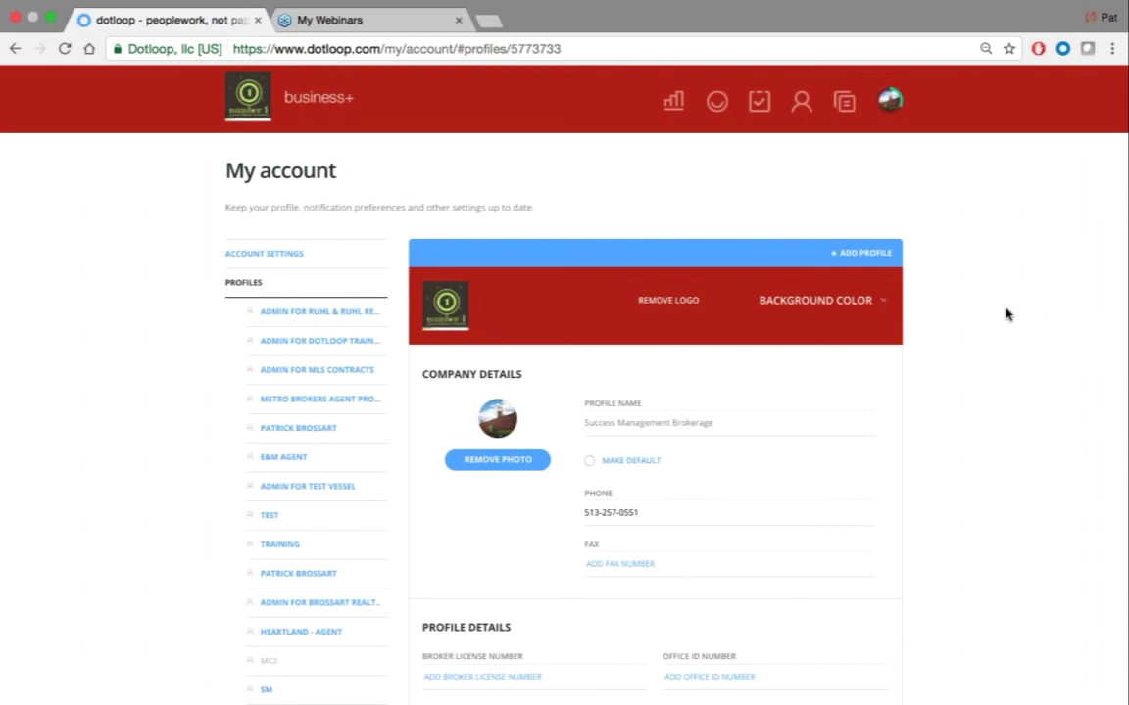
{"action": "scroll", "coordinate": [1024, 335], "scroll_direction": "down", "scroll_amount": 3}
{"action": "scroll", "coordinate": [1024, 335], "scroll_direction": "up", "scroll_amount": 3}
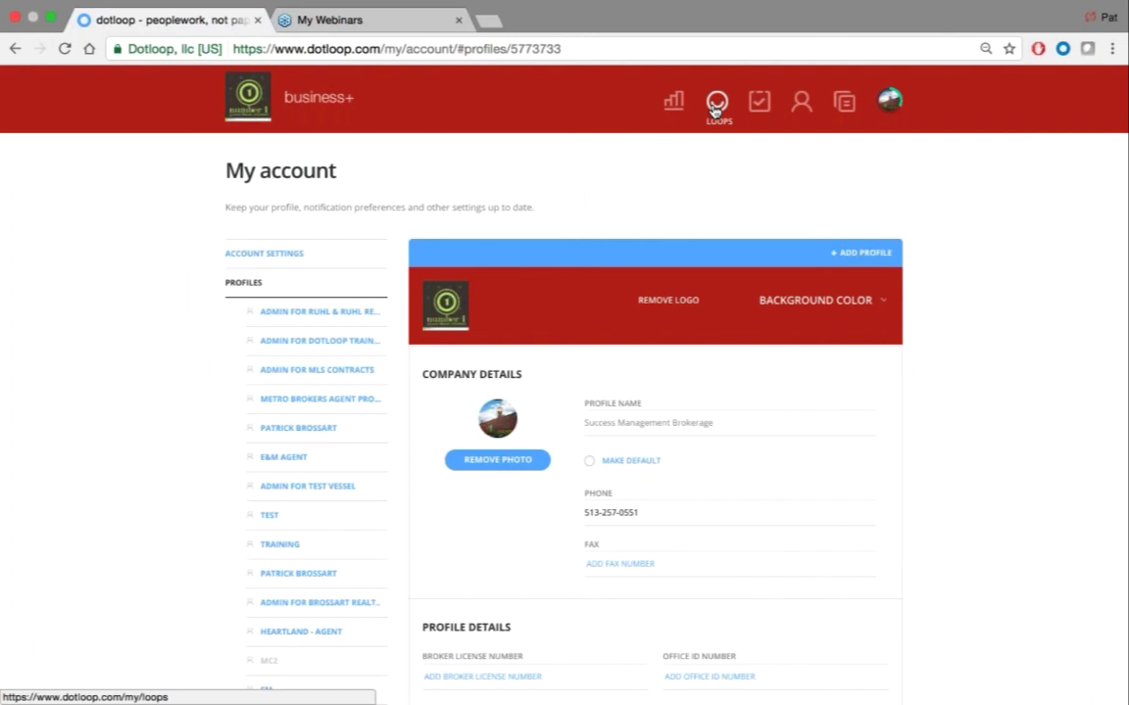
{"action": "scroll", "coordinate": [975, 296], "scroll_direction": "down", "scroll_amount": 15}
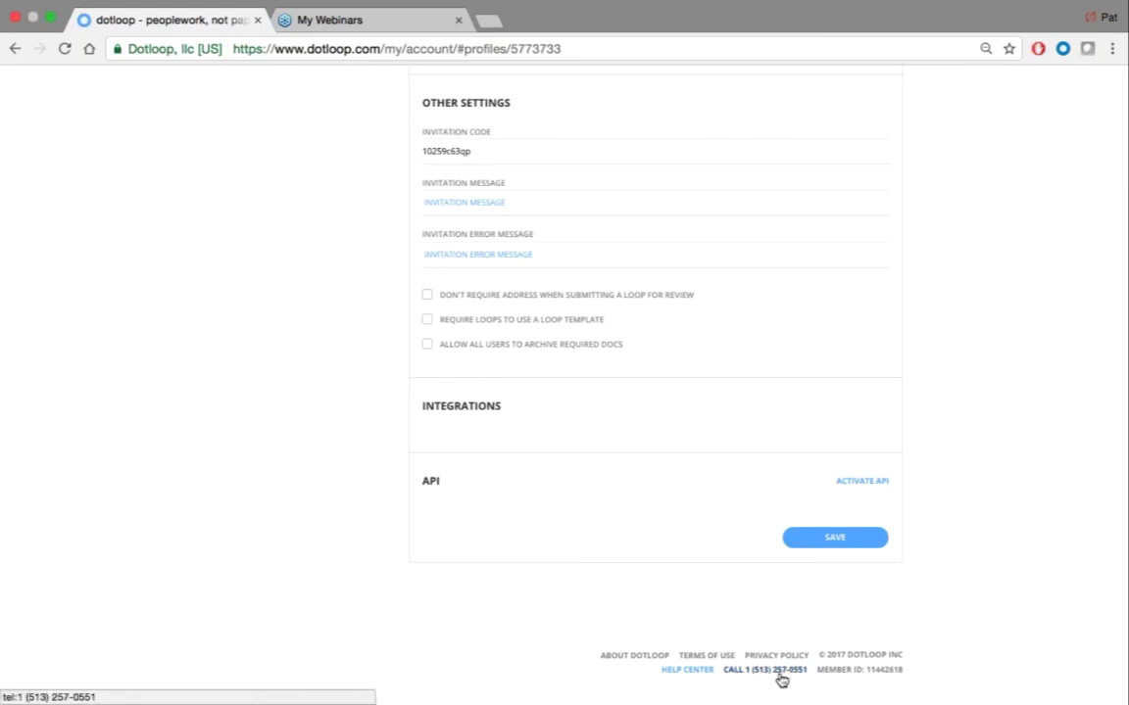
{"action": "key", "text": "super+equal"}
{"action": "key", "text": "super+equal"}
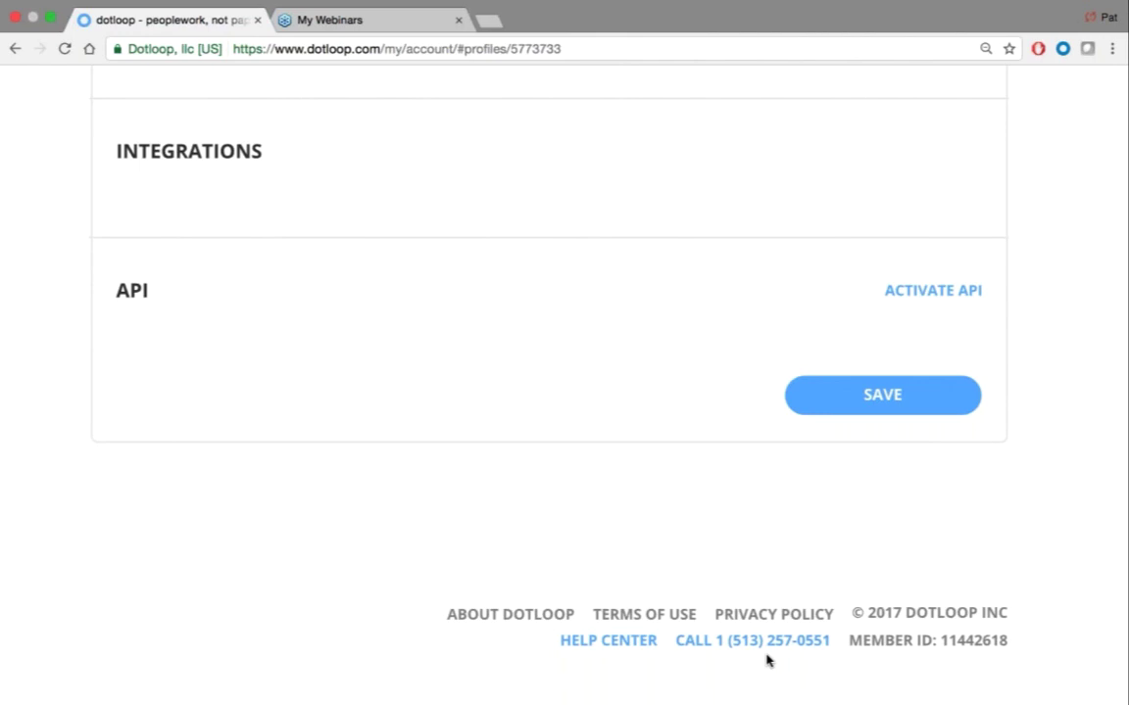
{"action": "key", "text": "super+minus"}
{"action": "key", "text": "super+minus"}
{"action": "key", "text": "super+minus"}
{"action": "key", "text": "super+minus"}
{"action": "key", "text": "super+minus"}
{"action": "key", "text": "super+minus"}
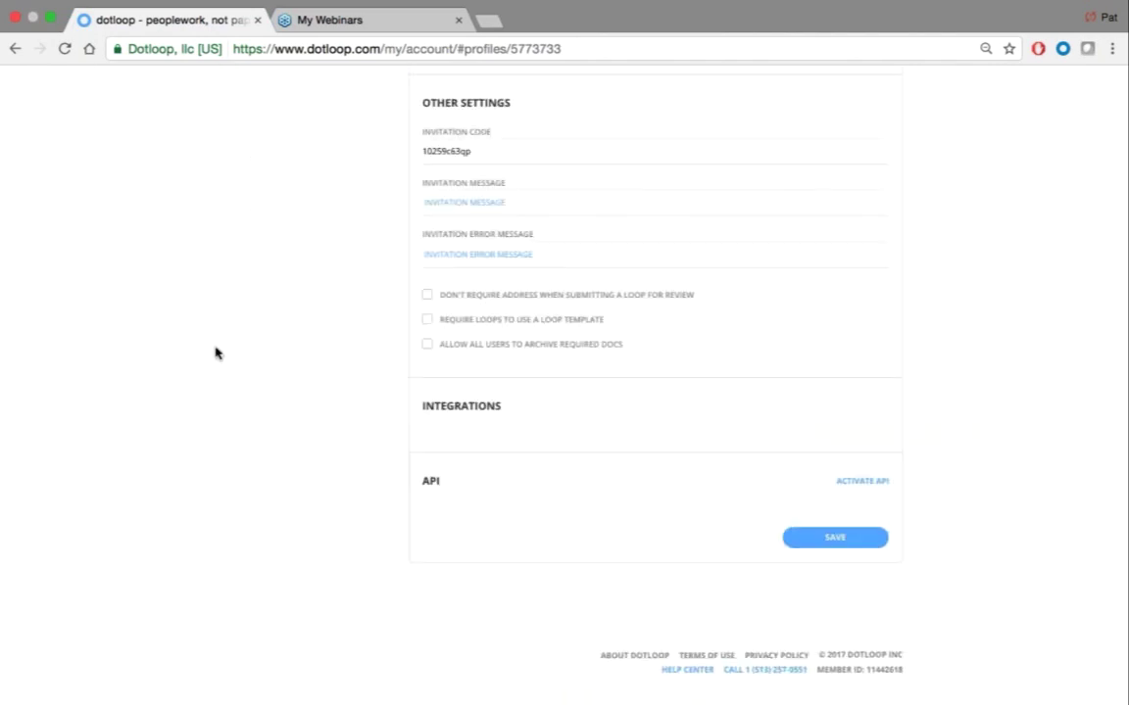